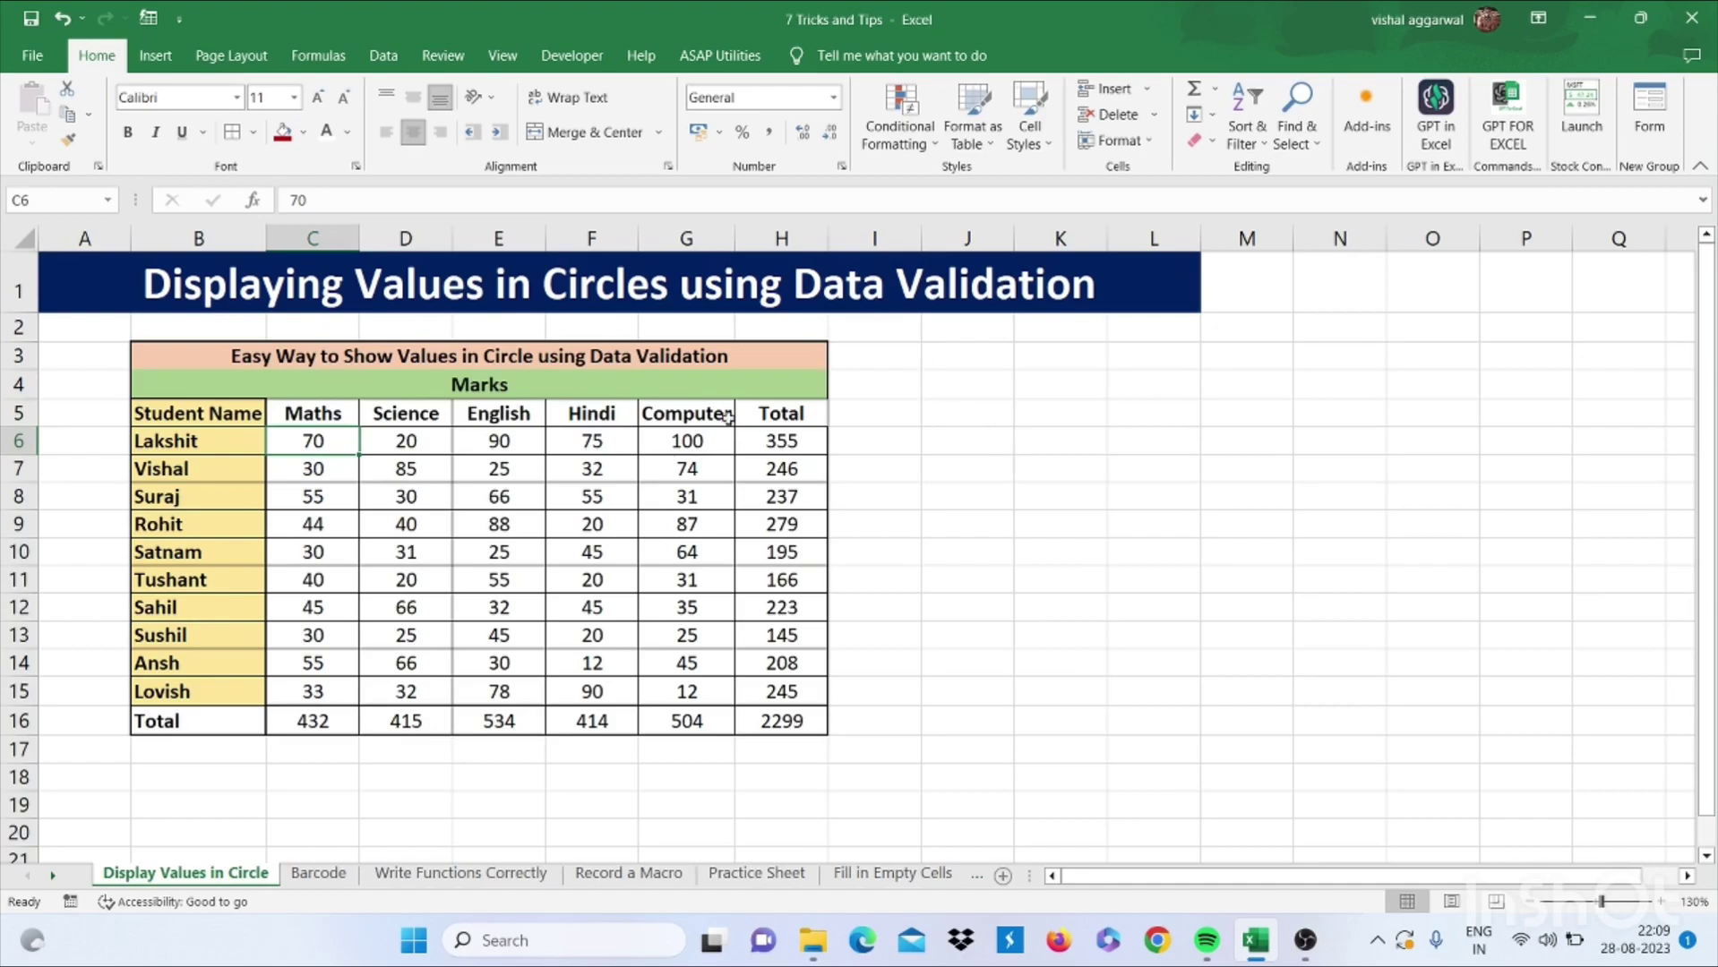
Allow only whole numbers between 33 and 100 in the marks range C6:G15
{"action": "mouse_move", "coordinate": [340, 441]}
{"action": "left_mouse_down"}
{"action": "mouse_move", "coordinate": [506, 600]}
{"action": "mouse_move", "coordinate": [674, 688]}
{"action": "left_mouse_up"}
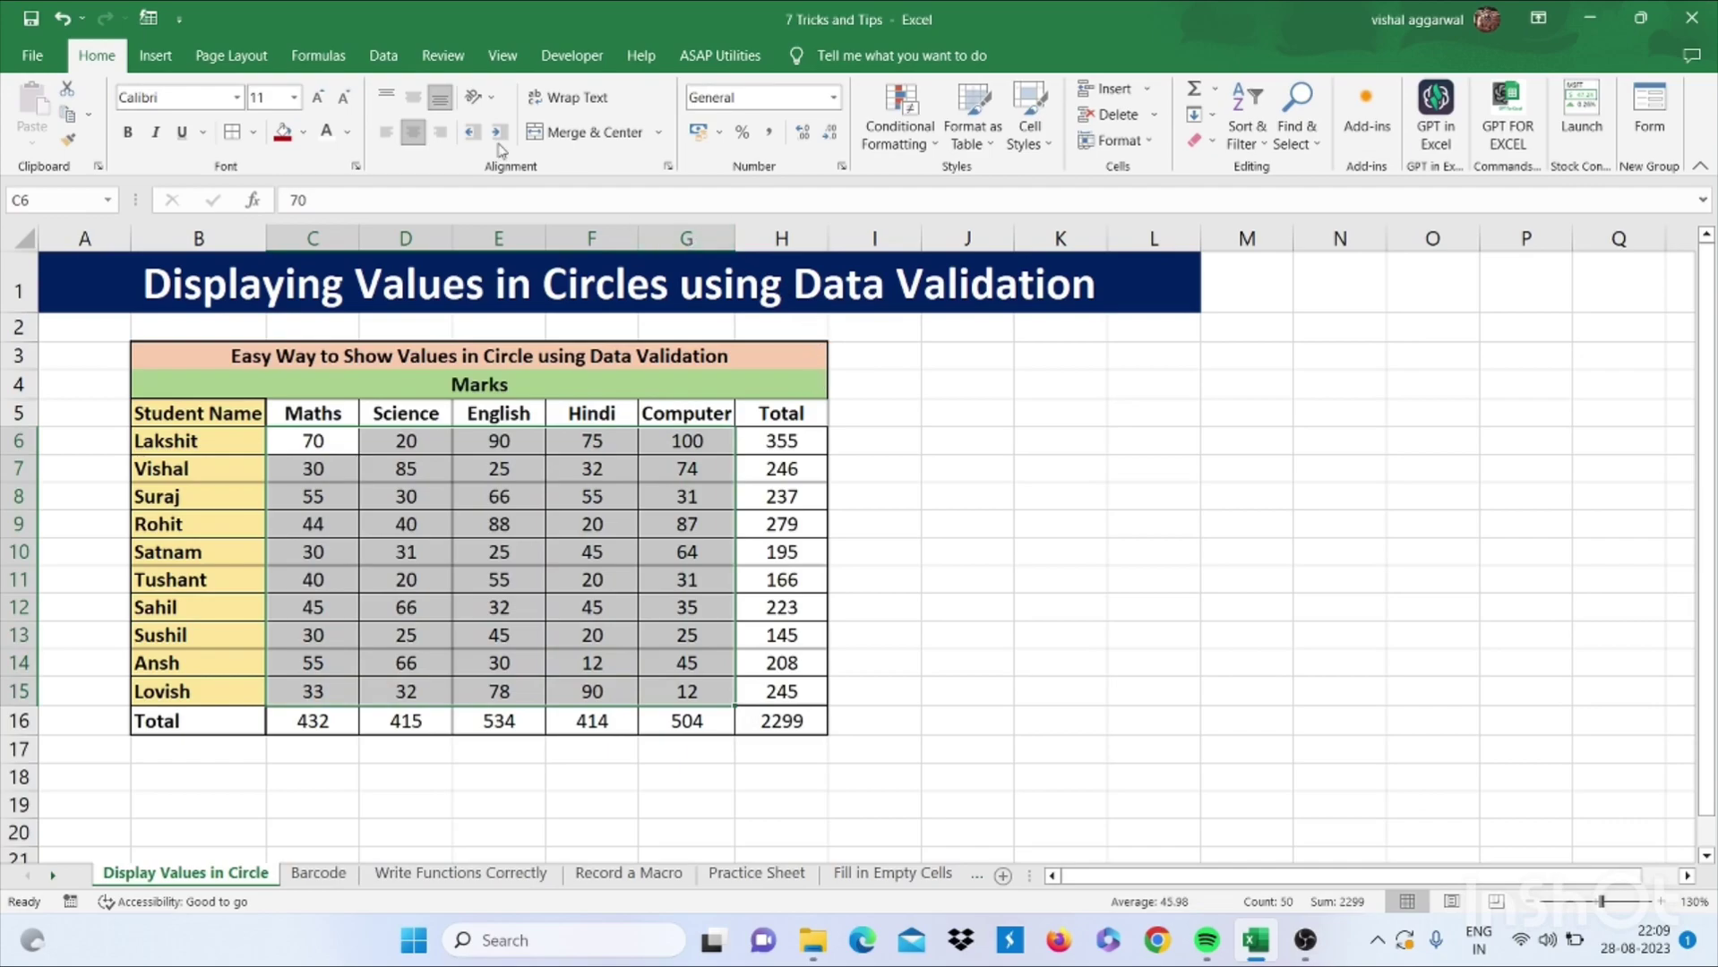
{"action": "left_click", "coordinate": [385, 57]}
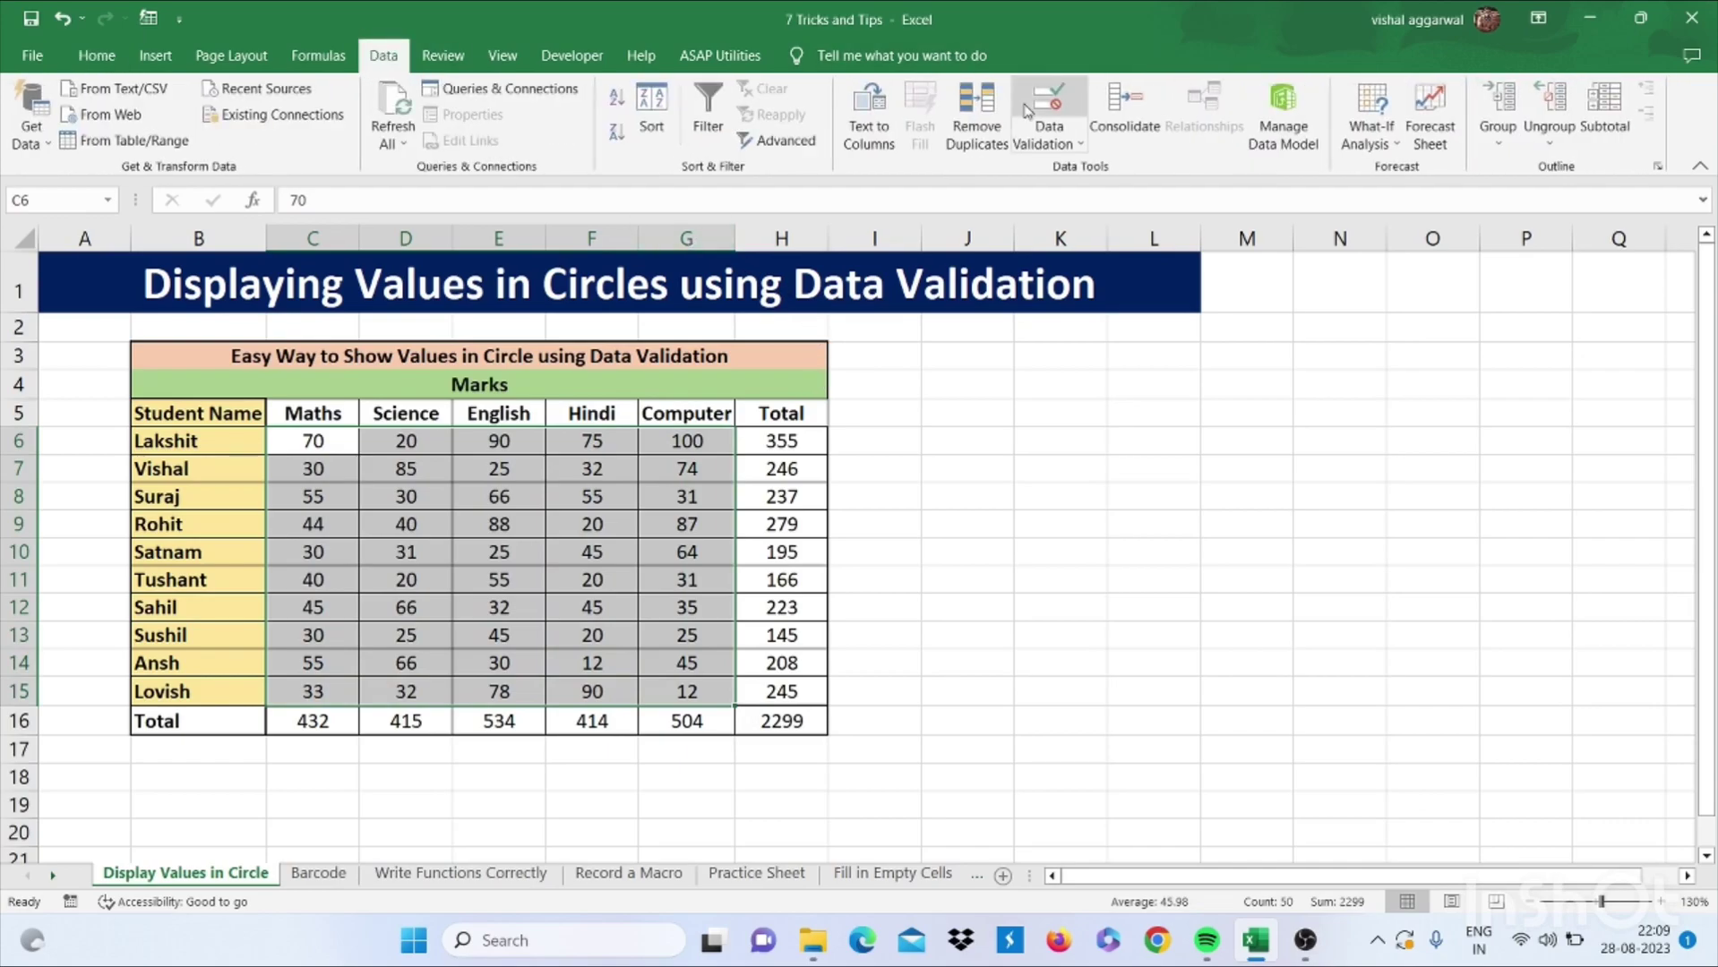
{"action": "left_click", "coordinate": [1050, 139]}
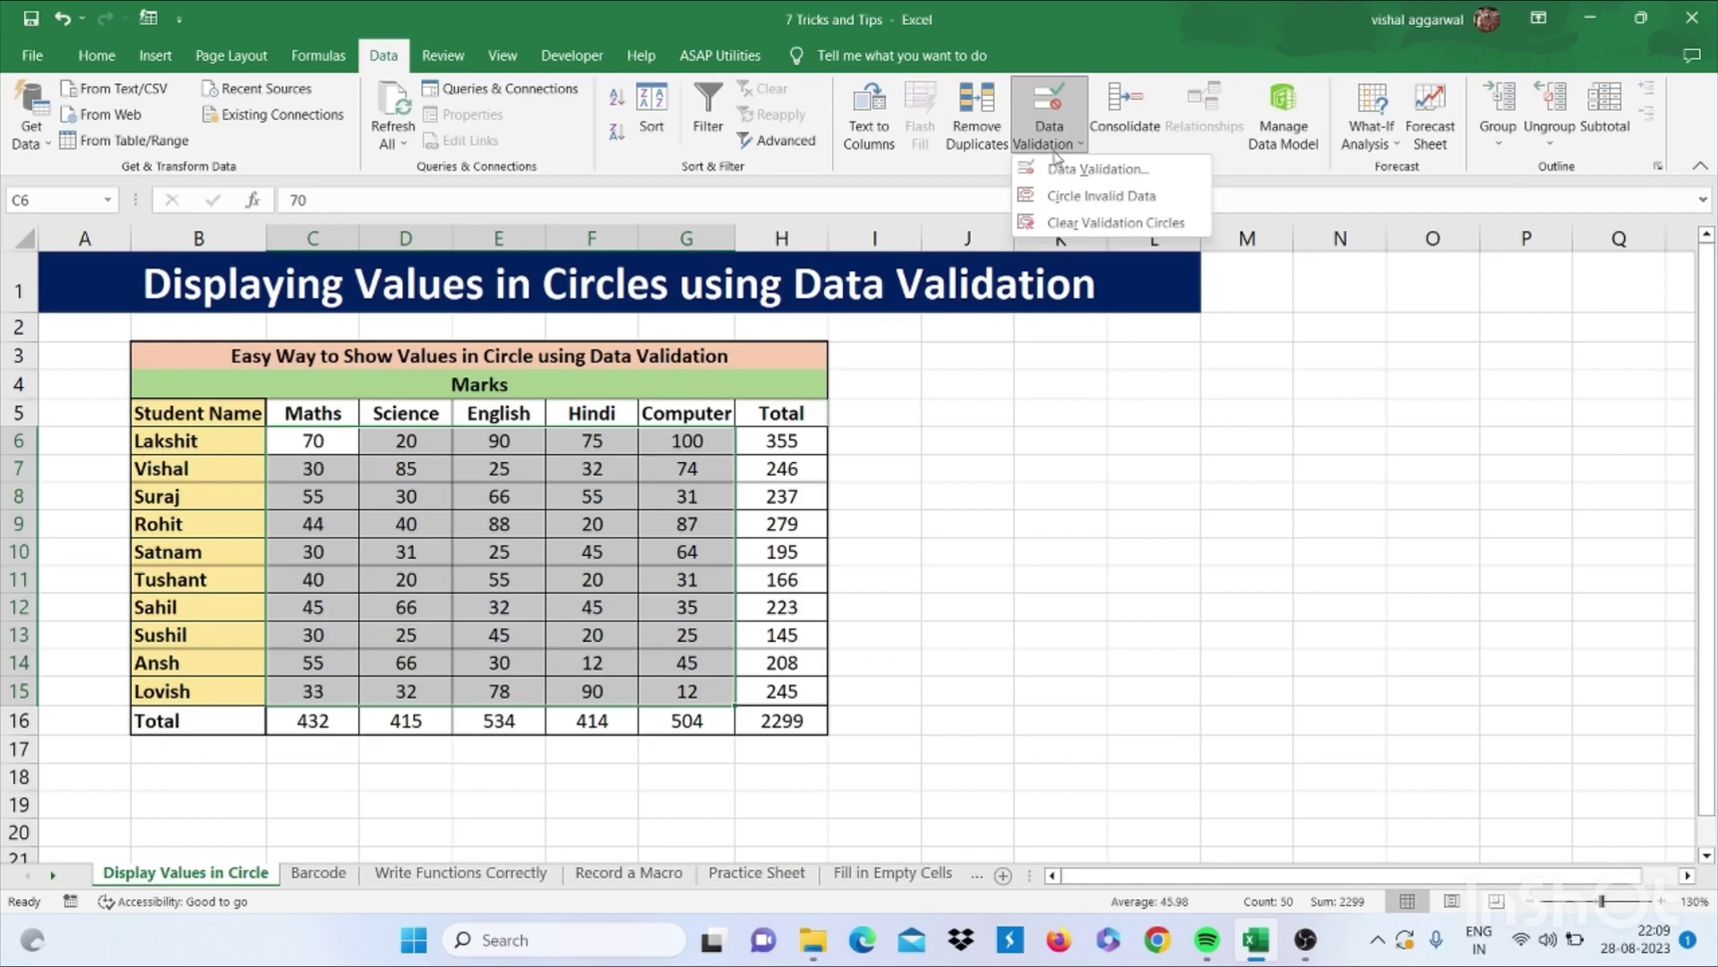
{"action": "left_click", "coordinate": [1055, 167]}
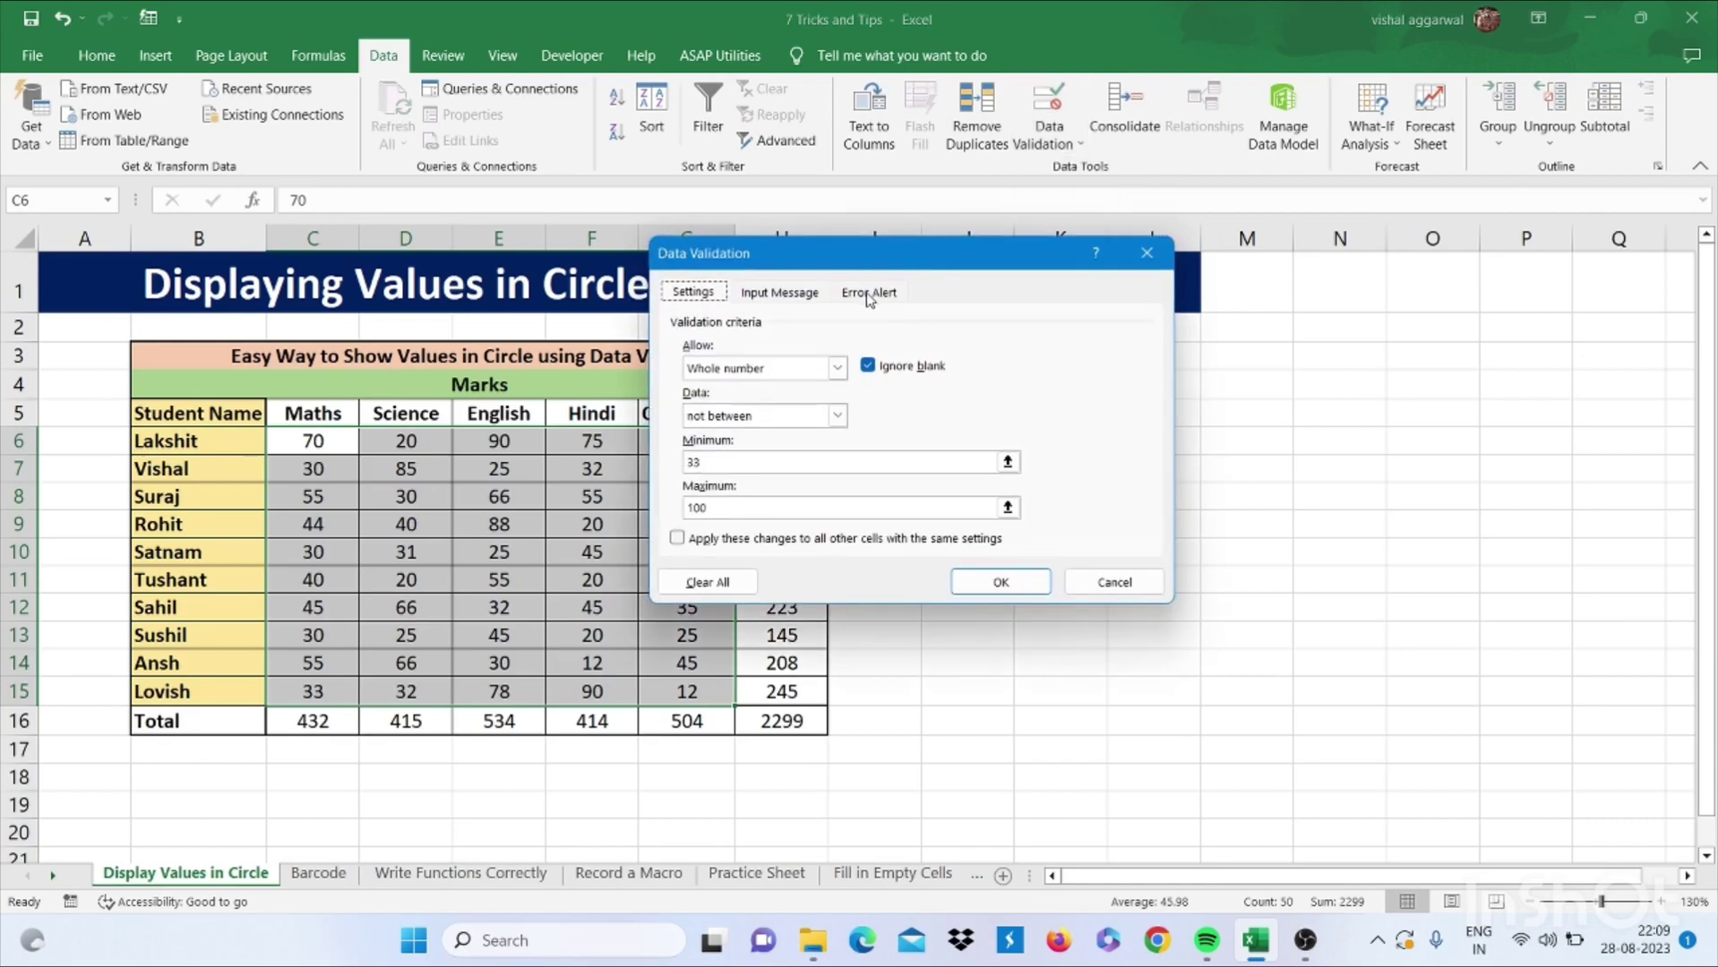
{"action": "left_click", "coordinate": [836, 369]}
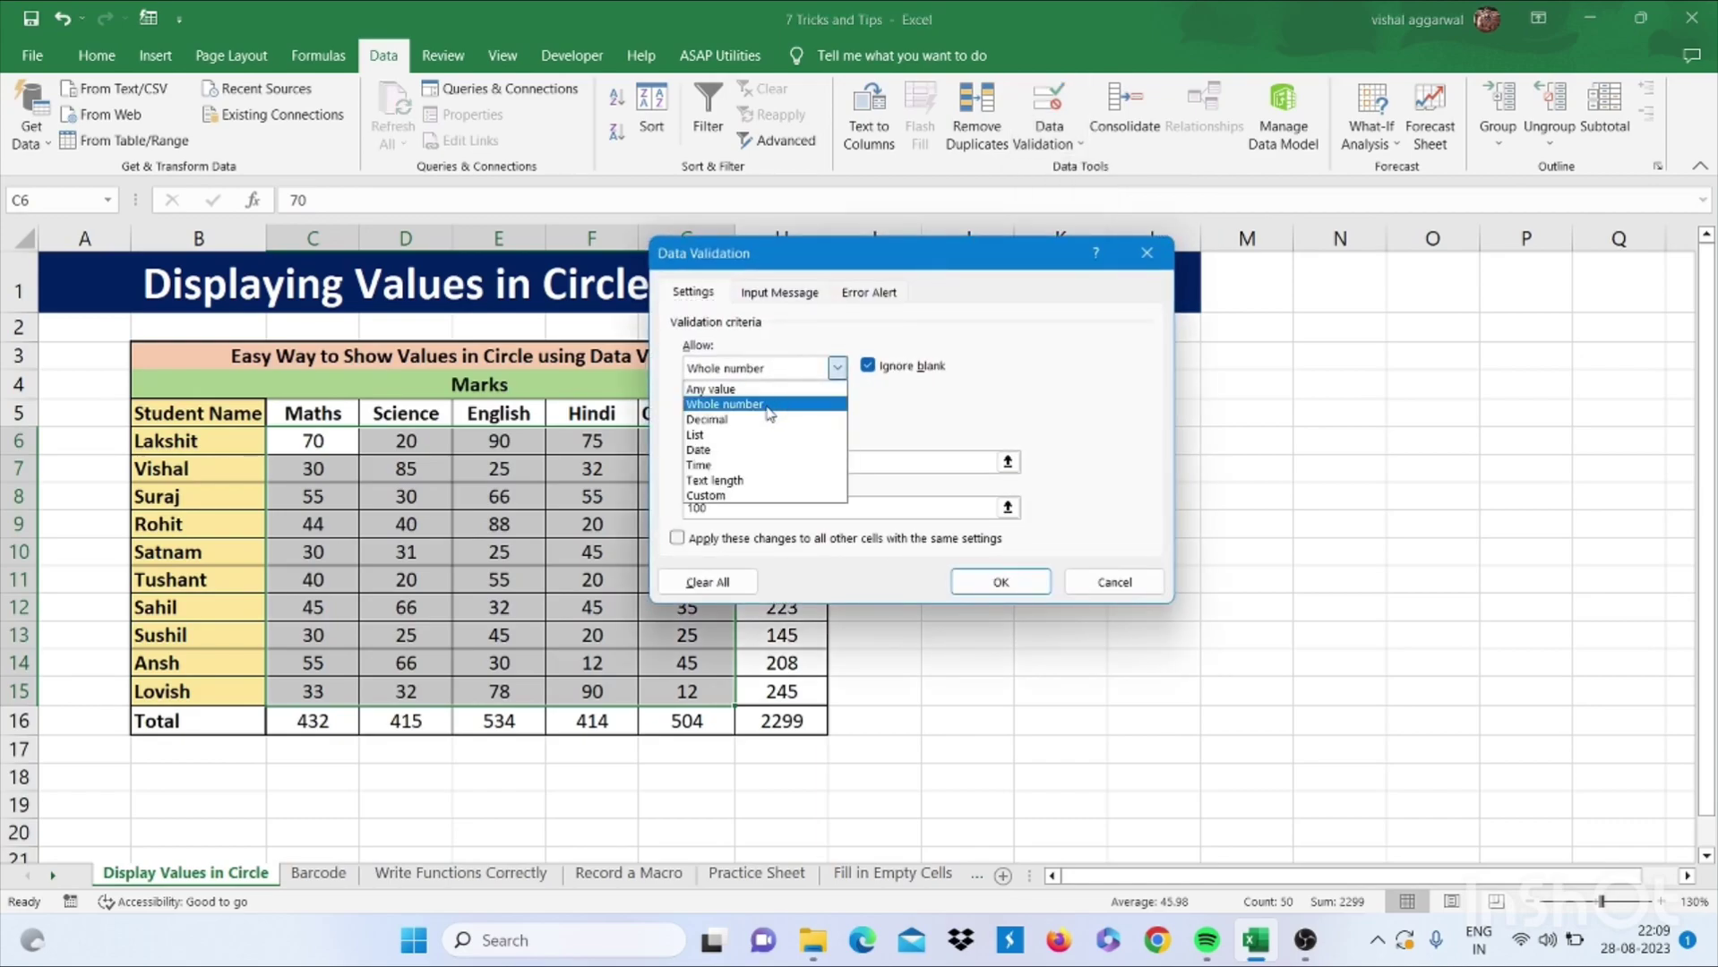
{"action": "left_click", "coordinate": [776, 405]}
{"action": "left_click", "coordinate": [764, 421]}
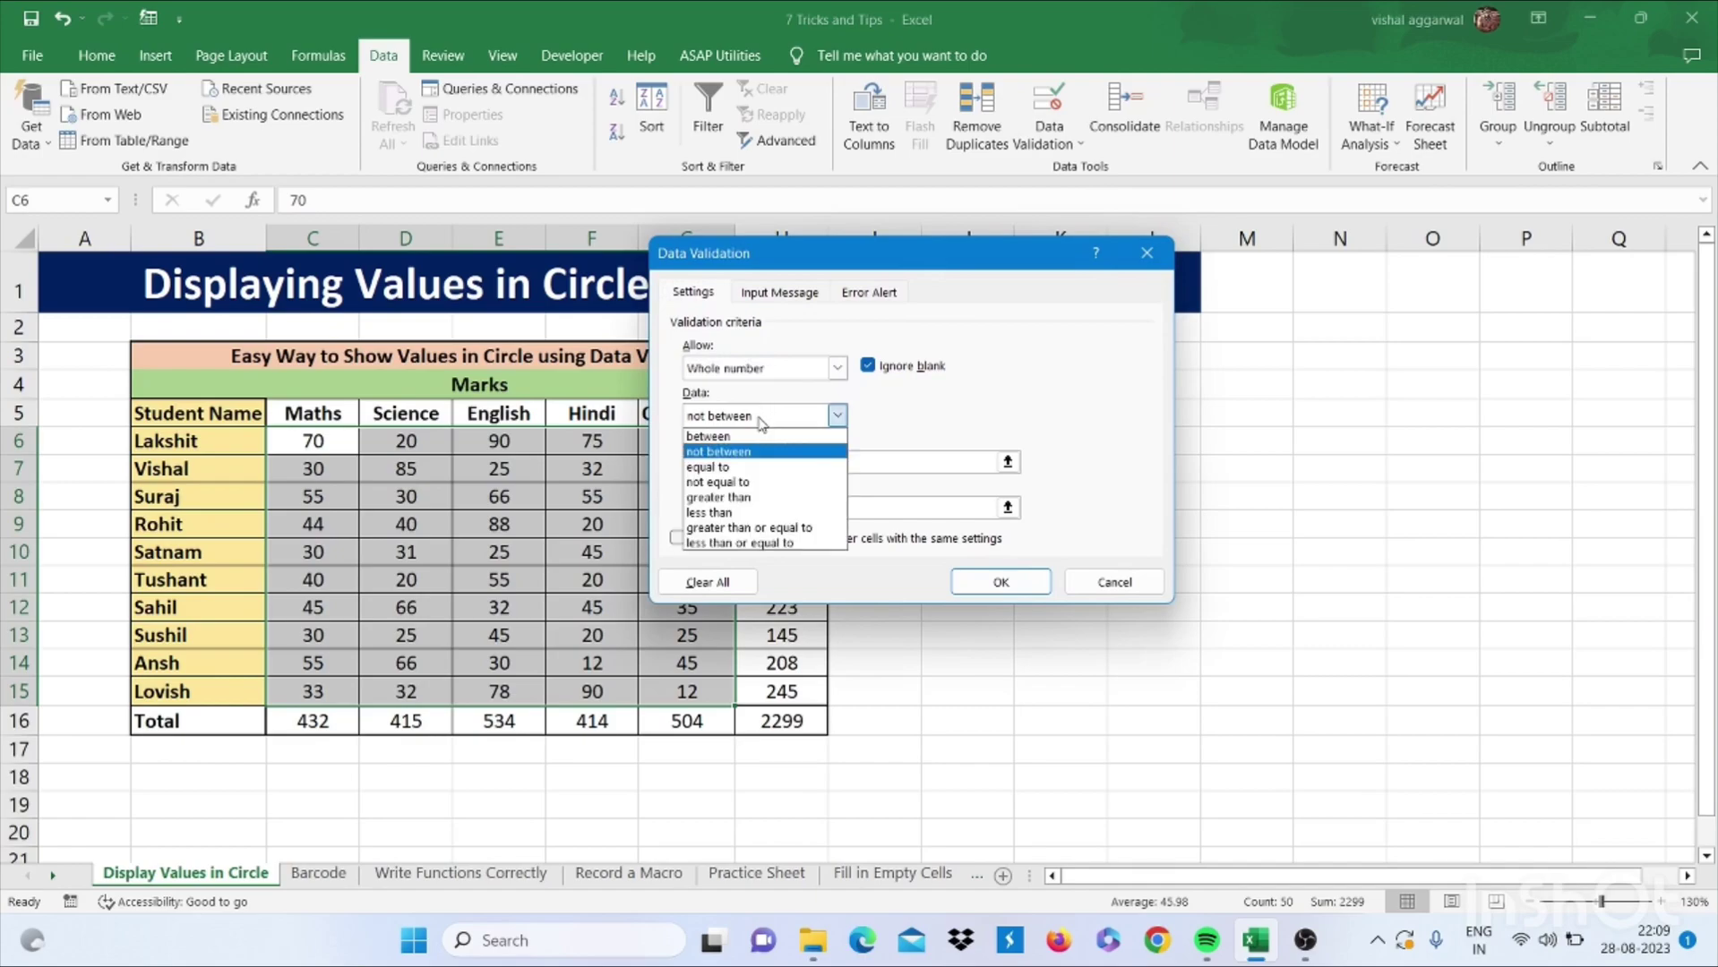
{"action": "left_click", "coordinate": [744, 437]}
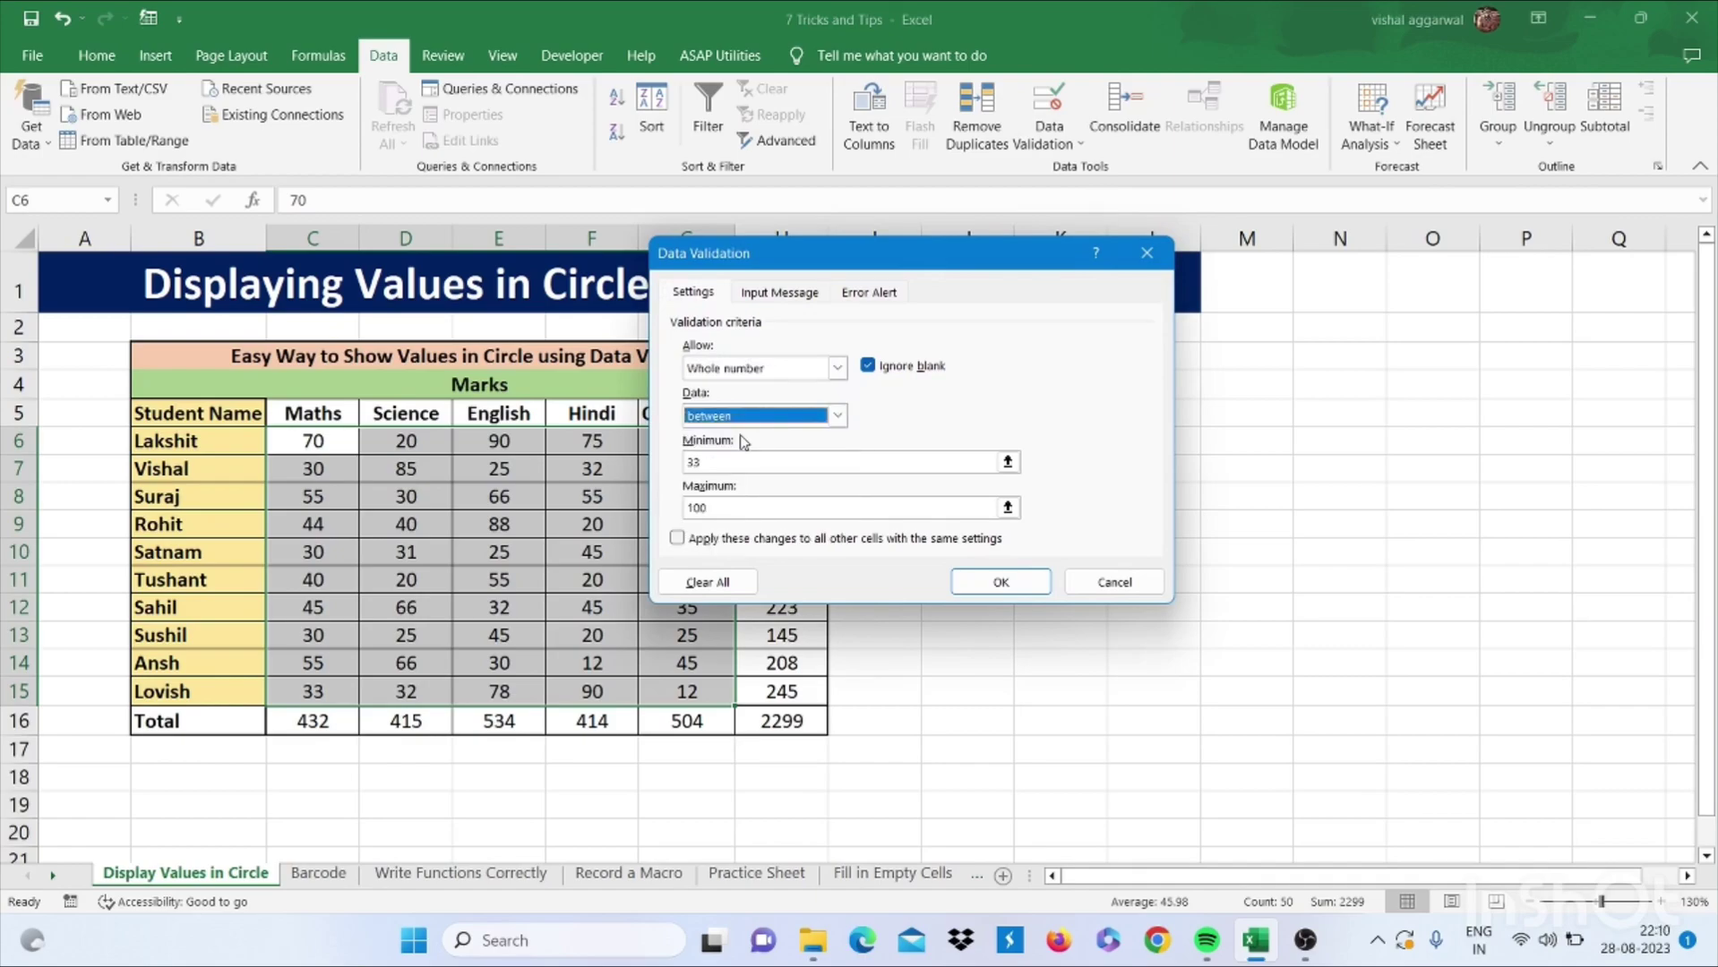
{"action": "left_click", "coordinate": [721, 460]}
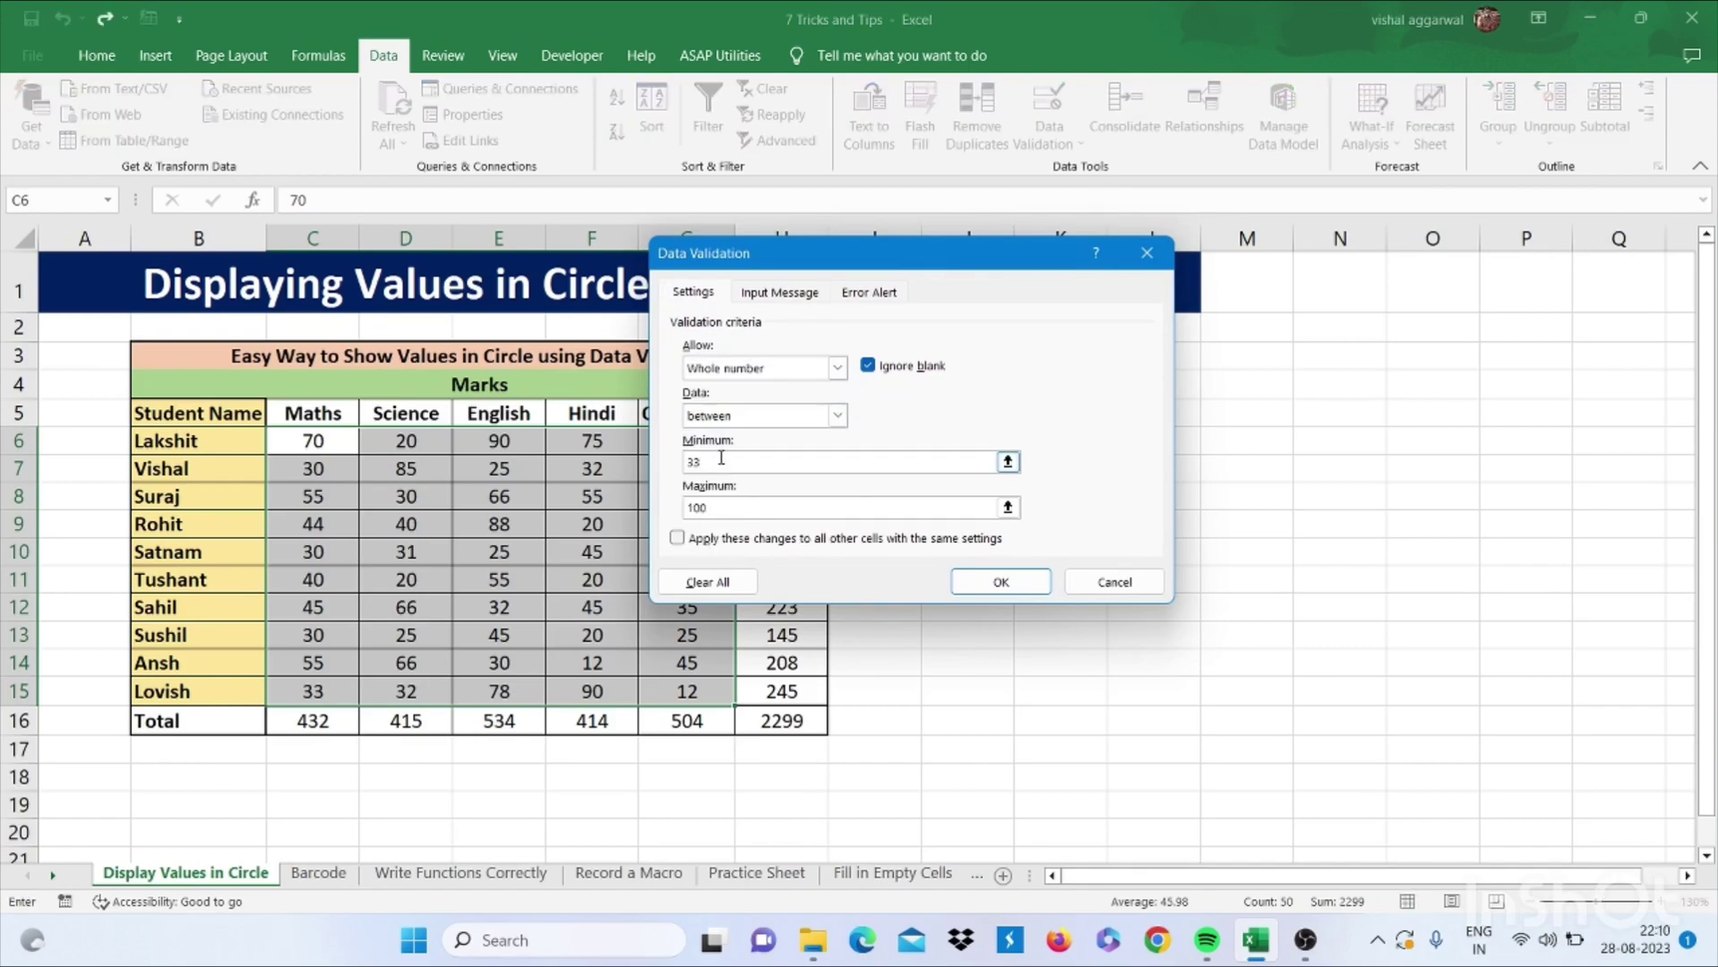
{"action": "left_click", "coordinate": [722, 505]}
{"action": "left_click", "coordinate": [982, 585]}
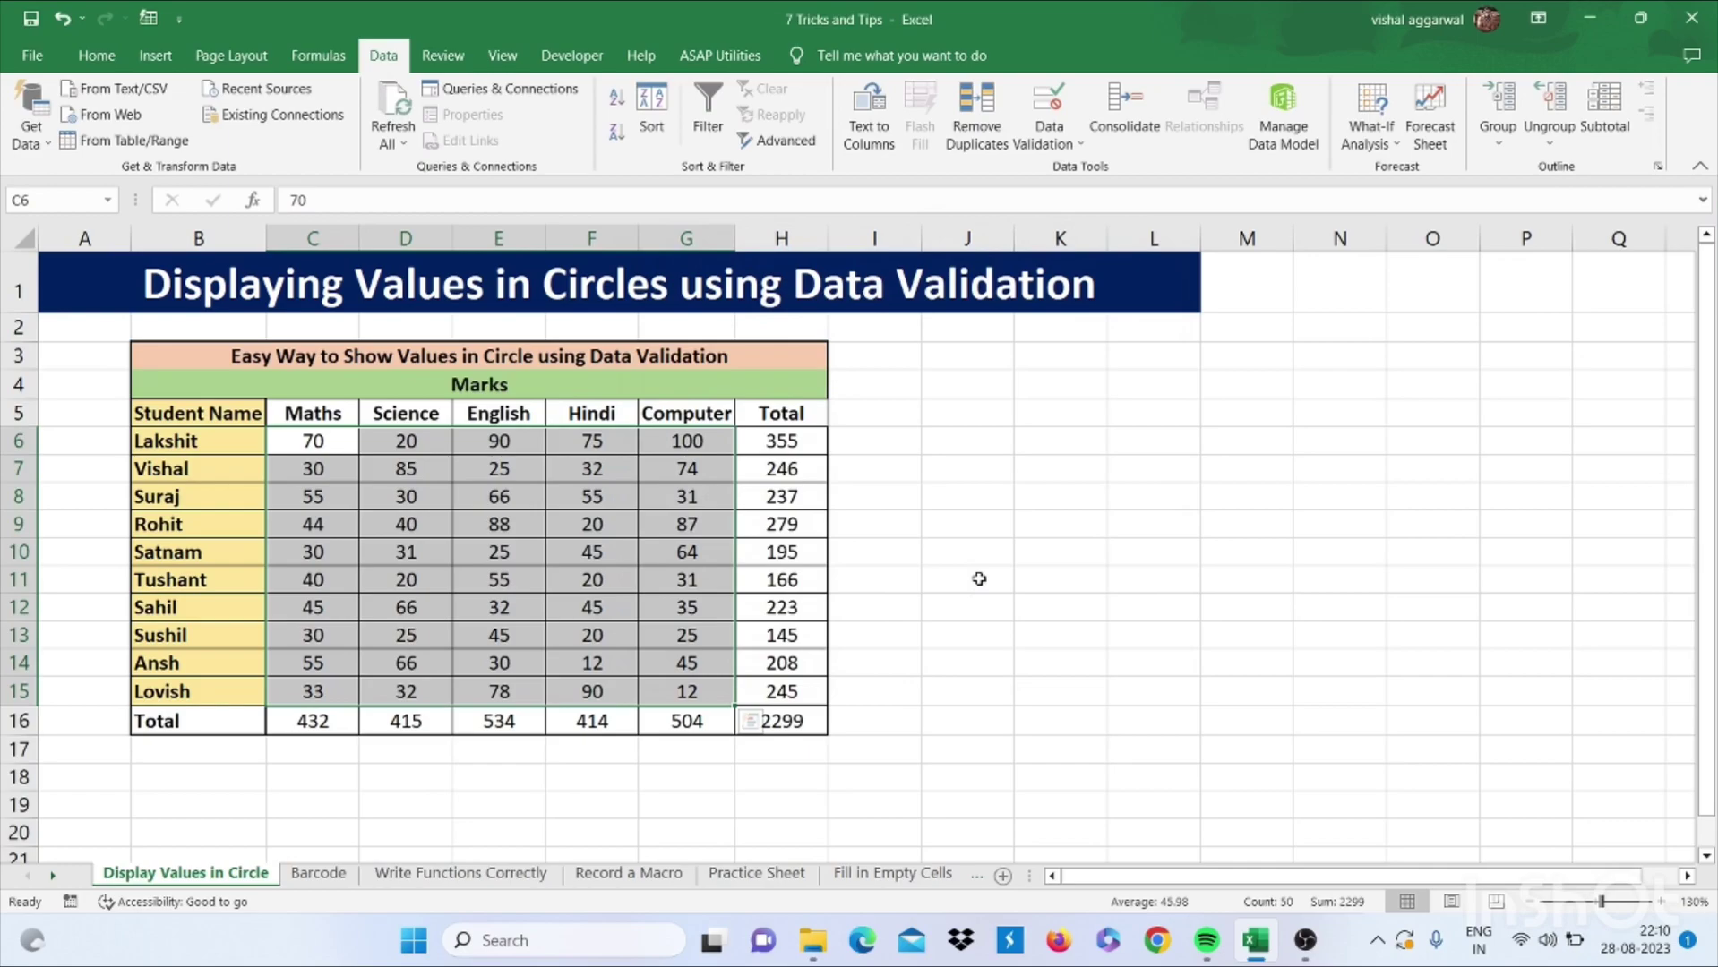
Circle invalid marks below 33, then go to the Barcode sheet
{"action": "left_click", "coordinate": [1028, 145]}
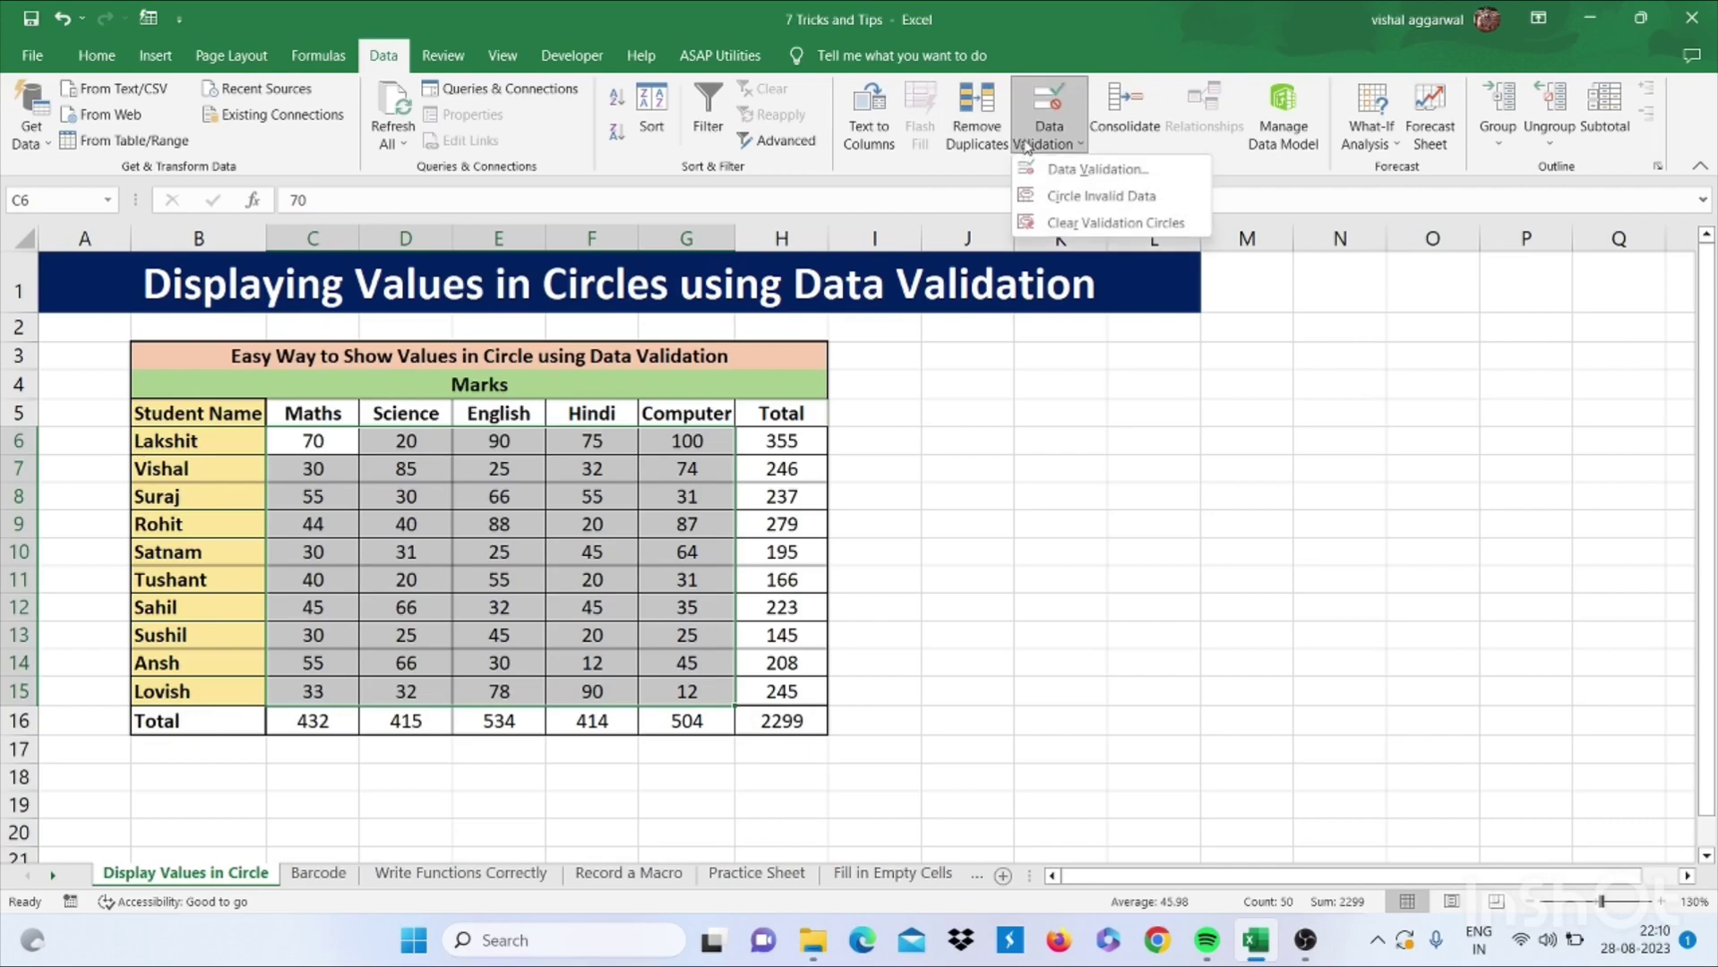
{"action": "left_click", "coordinate": [1054, 199]}
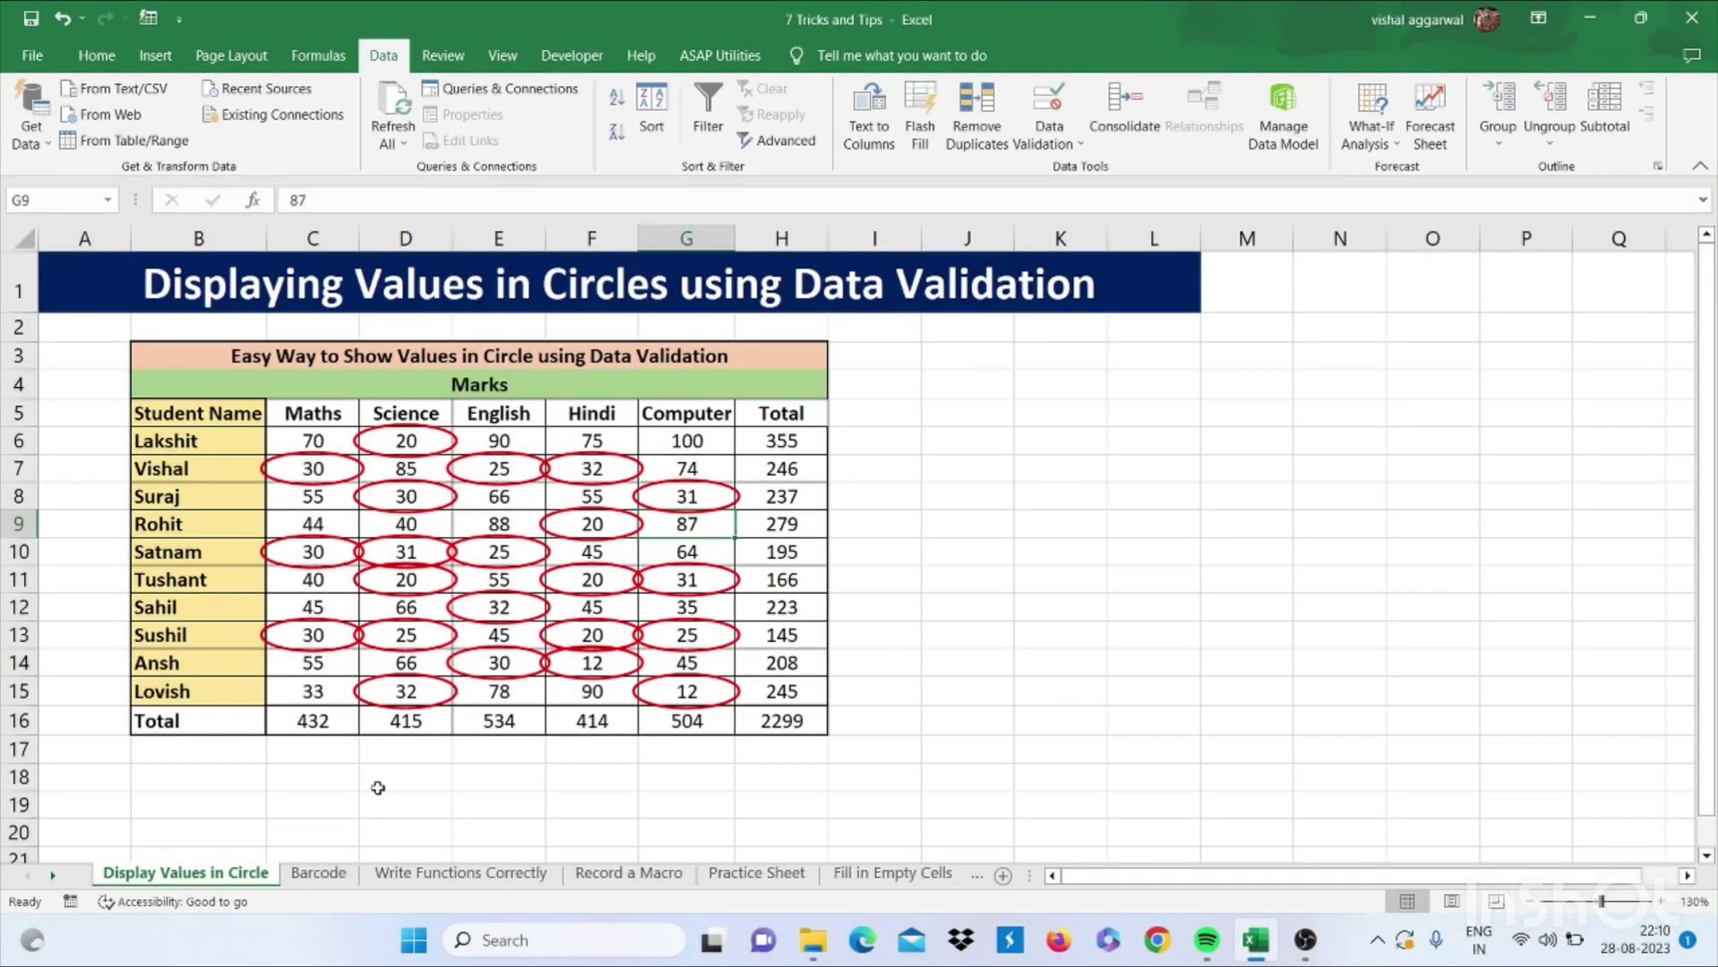
{"action": "left_click", "coordinate": [320, 874]}
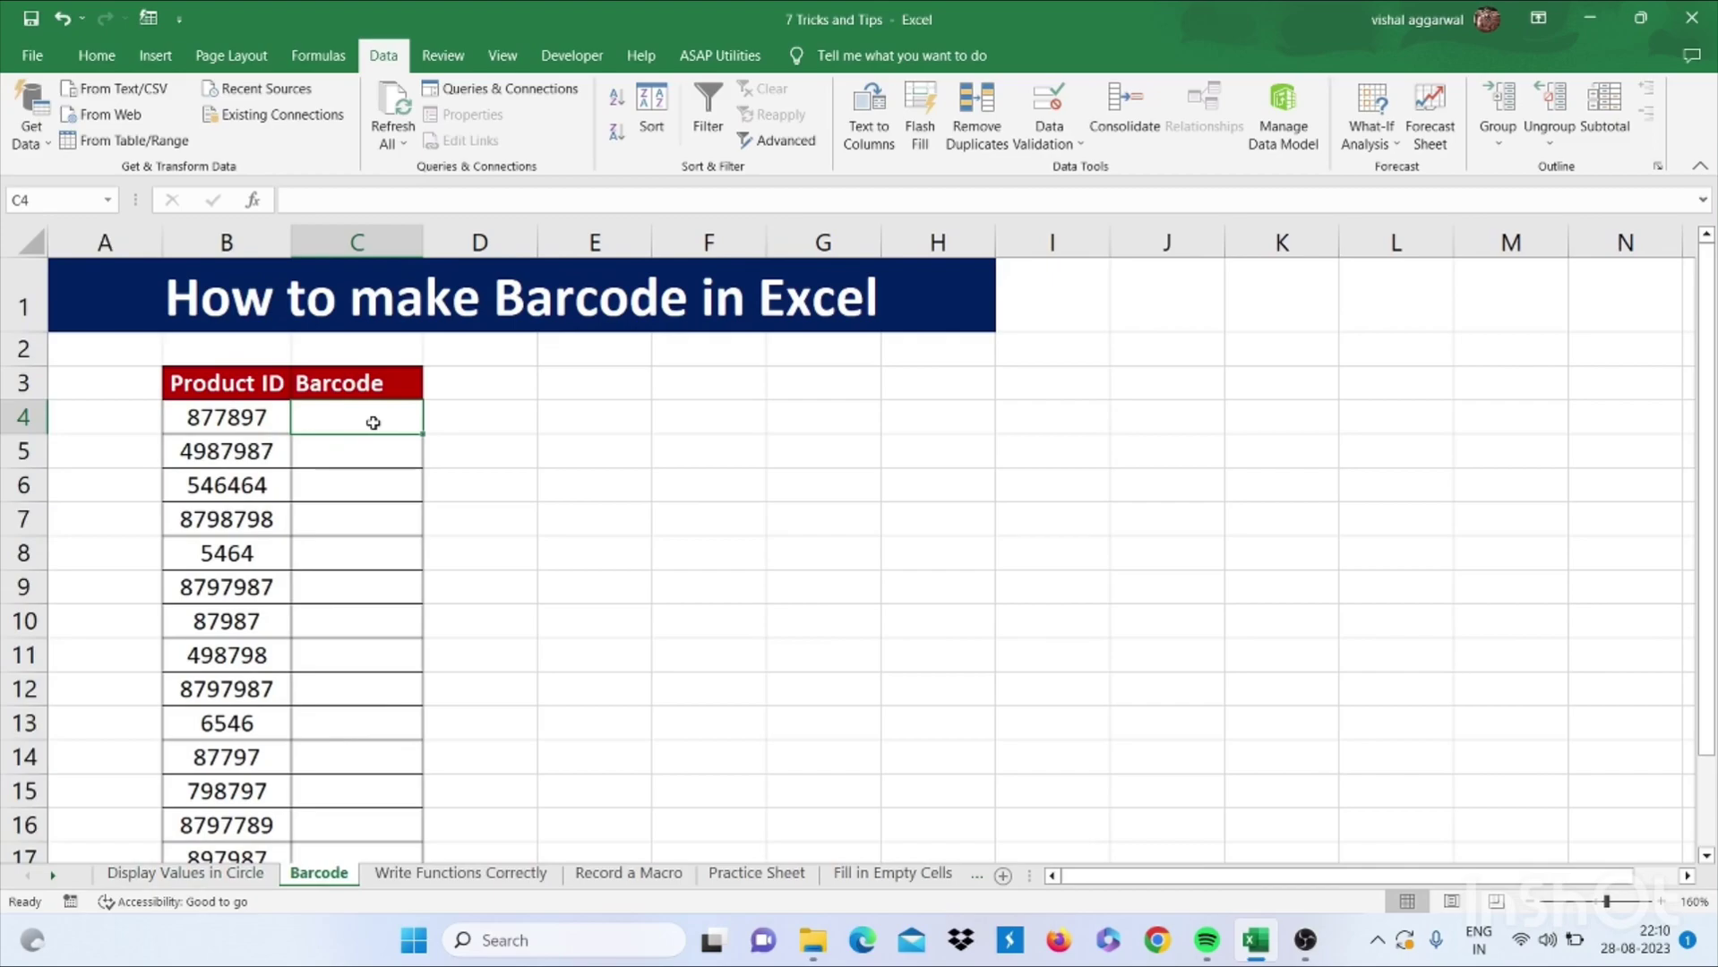
Enter ="*"&B4&"*" in C4 so it displays *877897*
{"action": "type", "text": "="}
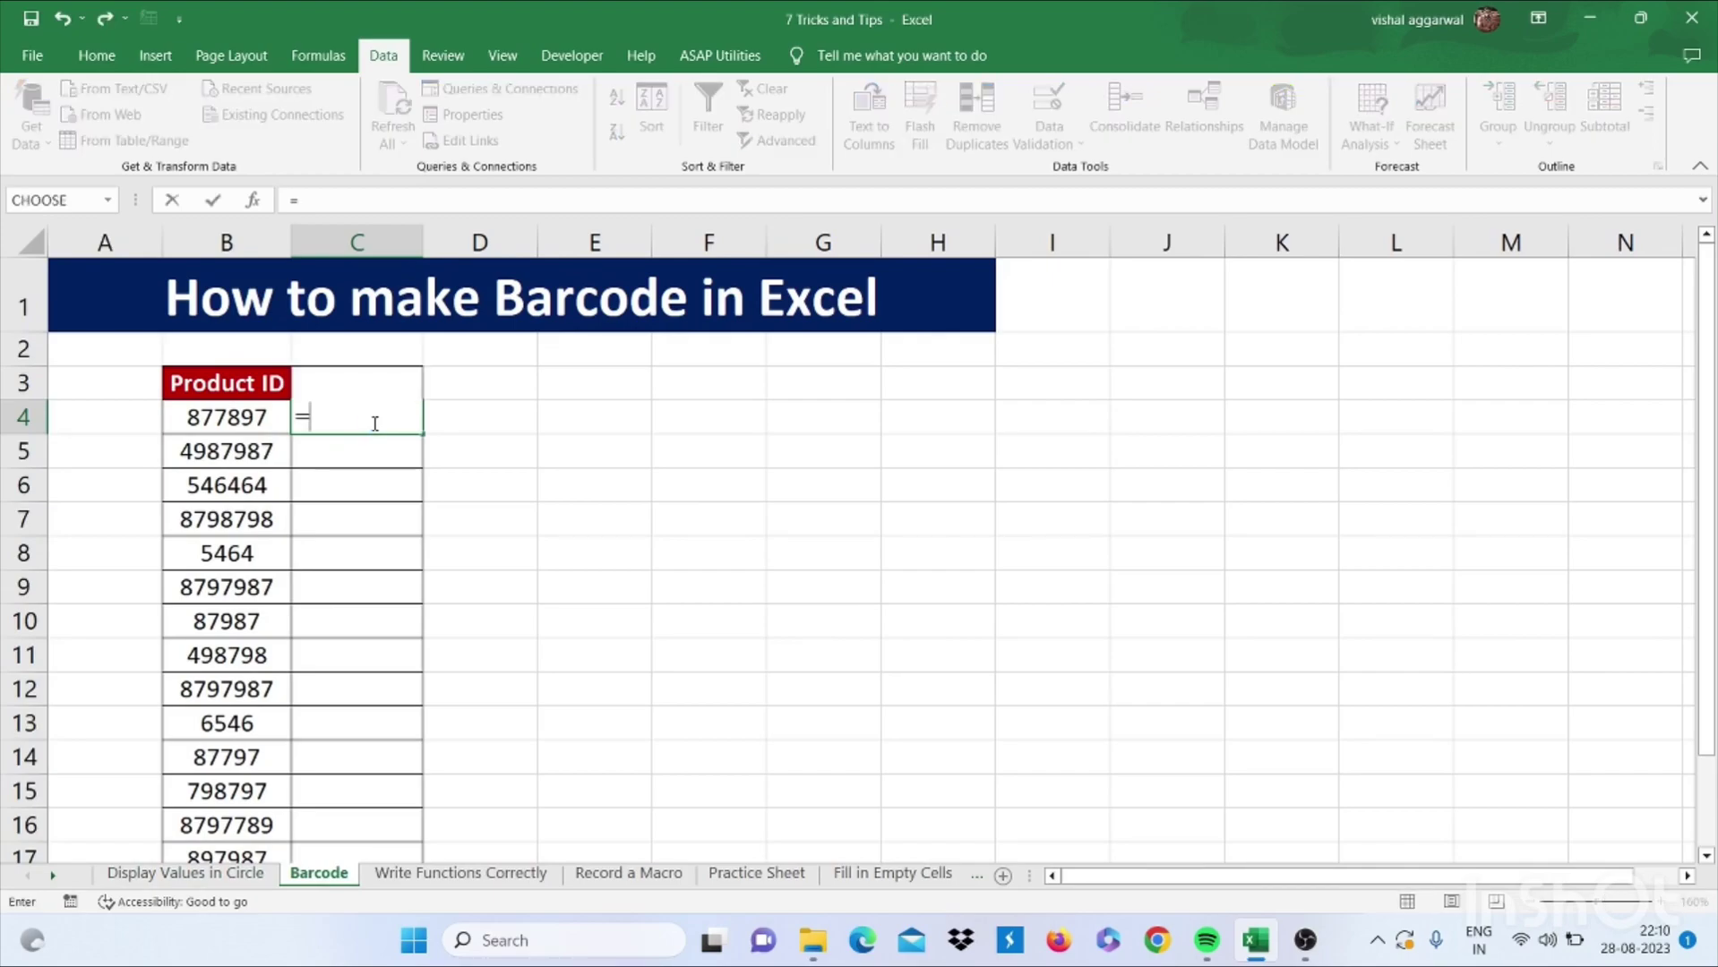
{"action": "type", "text": "\"*\"&"}
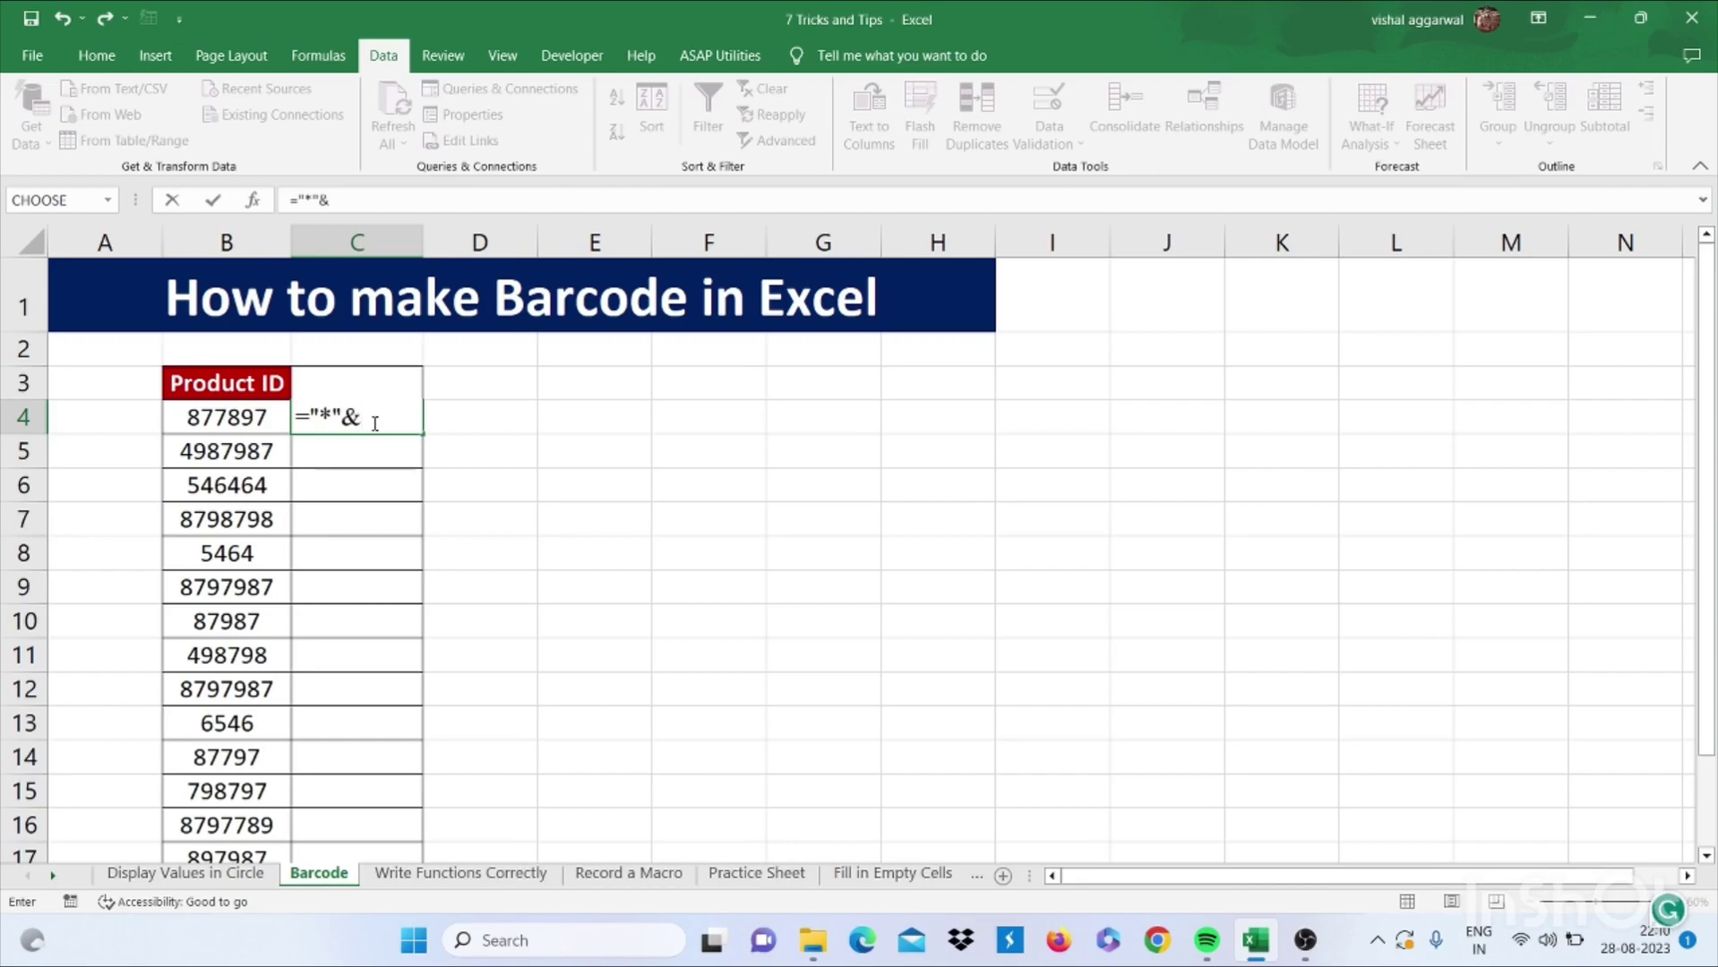
{"action": "left_click", "coordinate": [255, 412]}
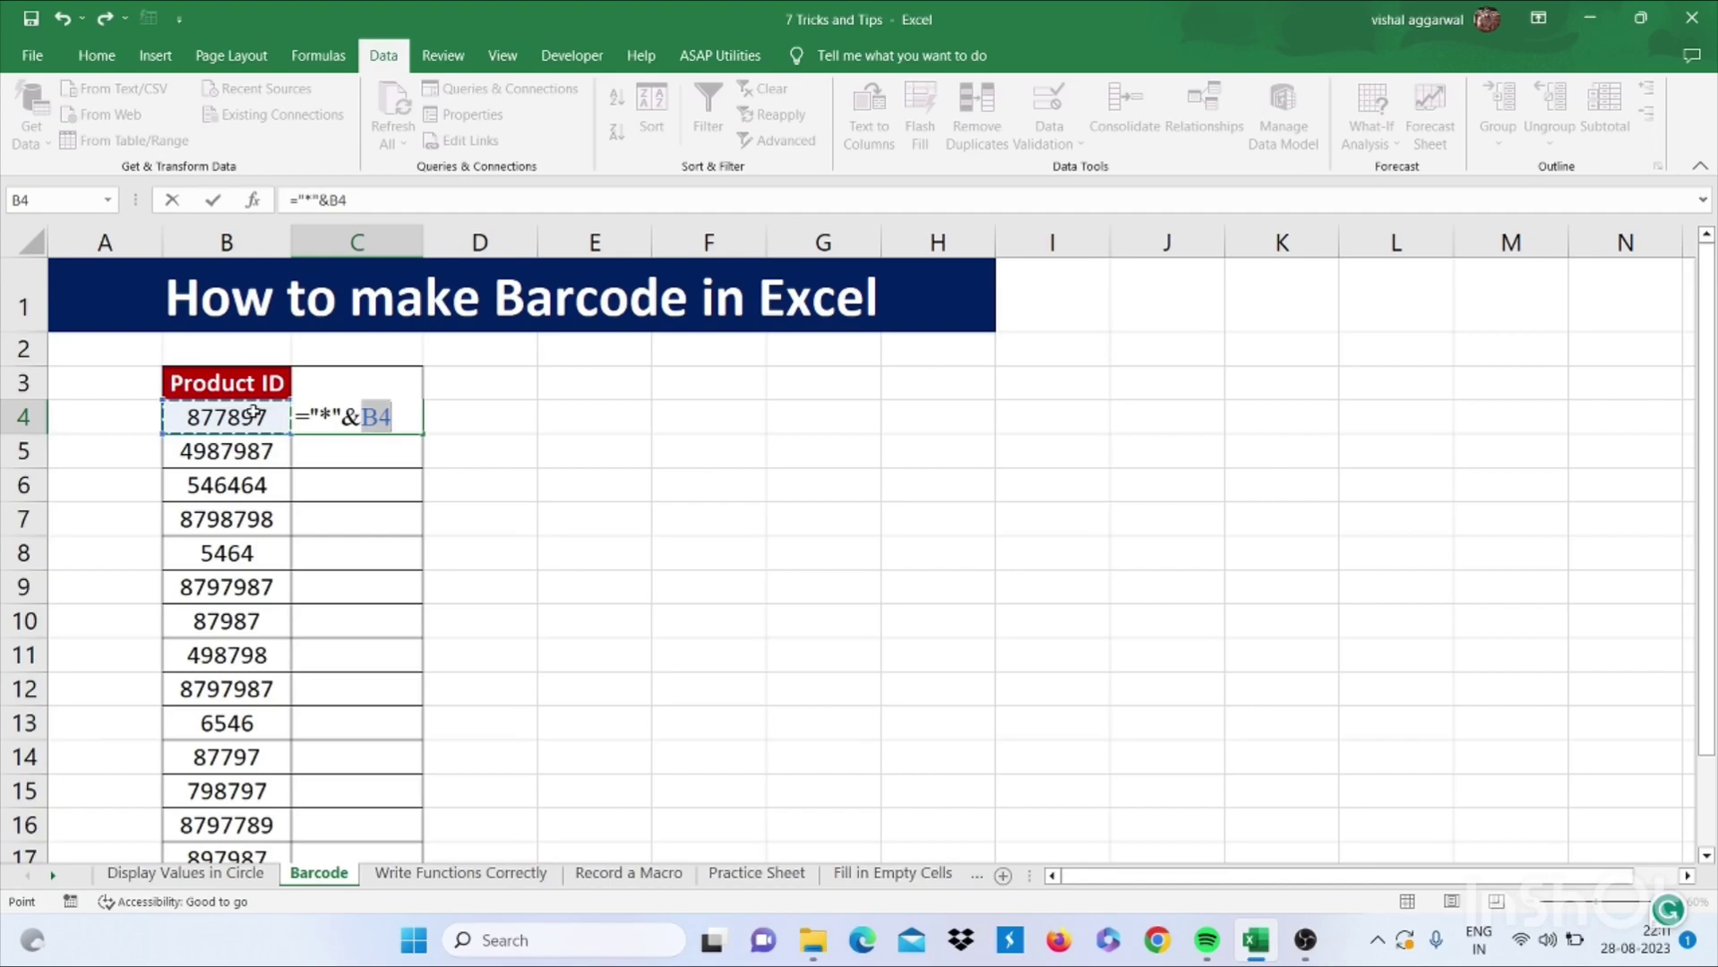
{"action": "type", "text": "&"}
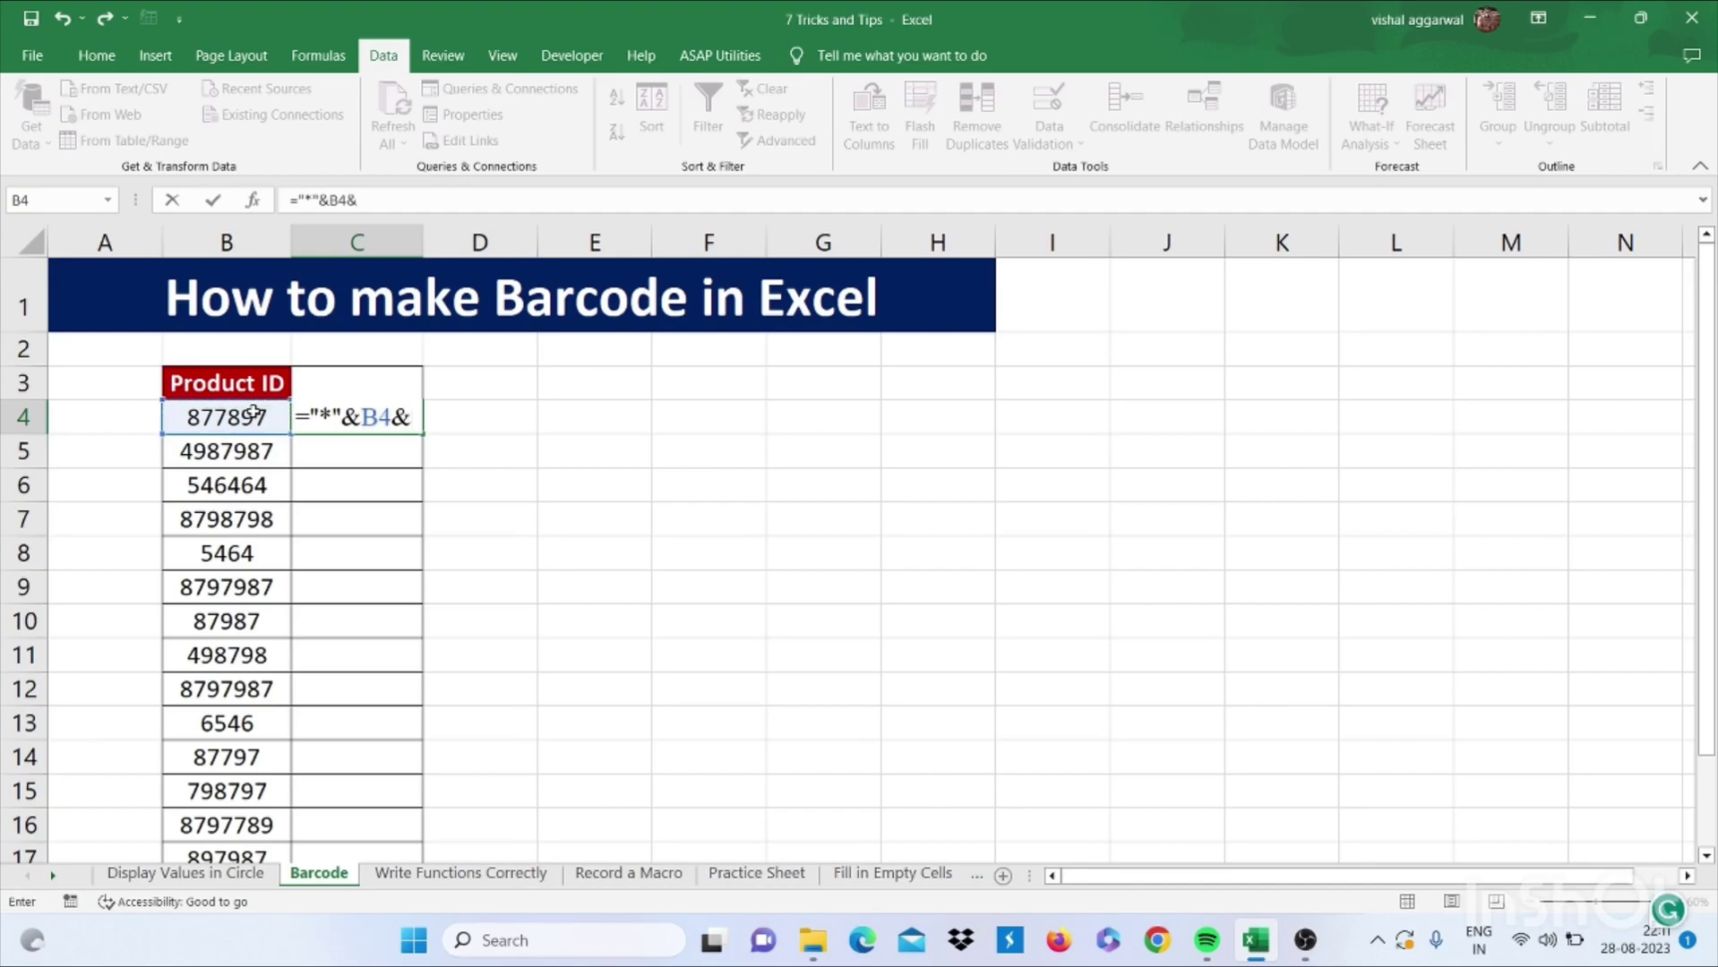
{"action": "type", "text": "\"*\""}
{"action": "key", "text": "Return"}
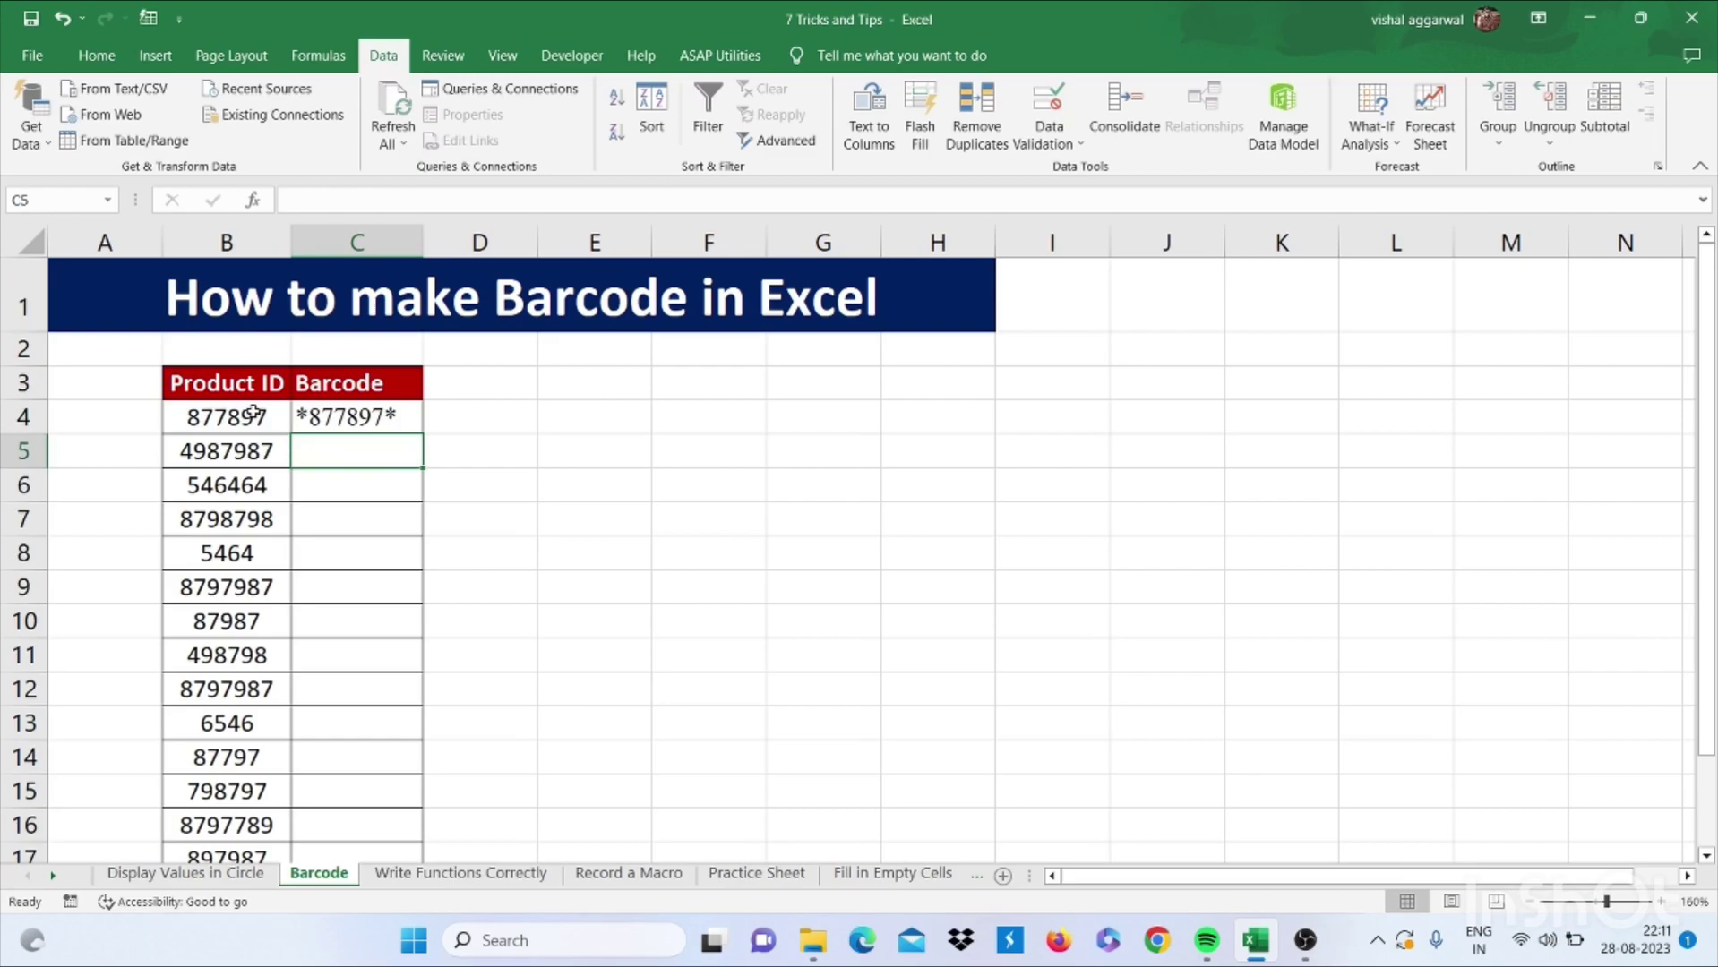
Fill the barcode formula down column C and show it in the Libre Barcode 39 font
{"action": "left_click", "coordinate": [385, 423]}
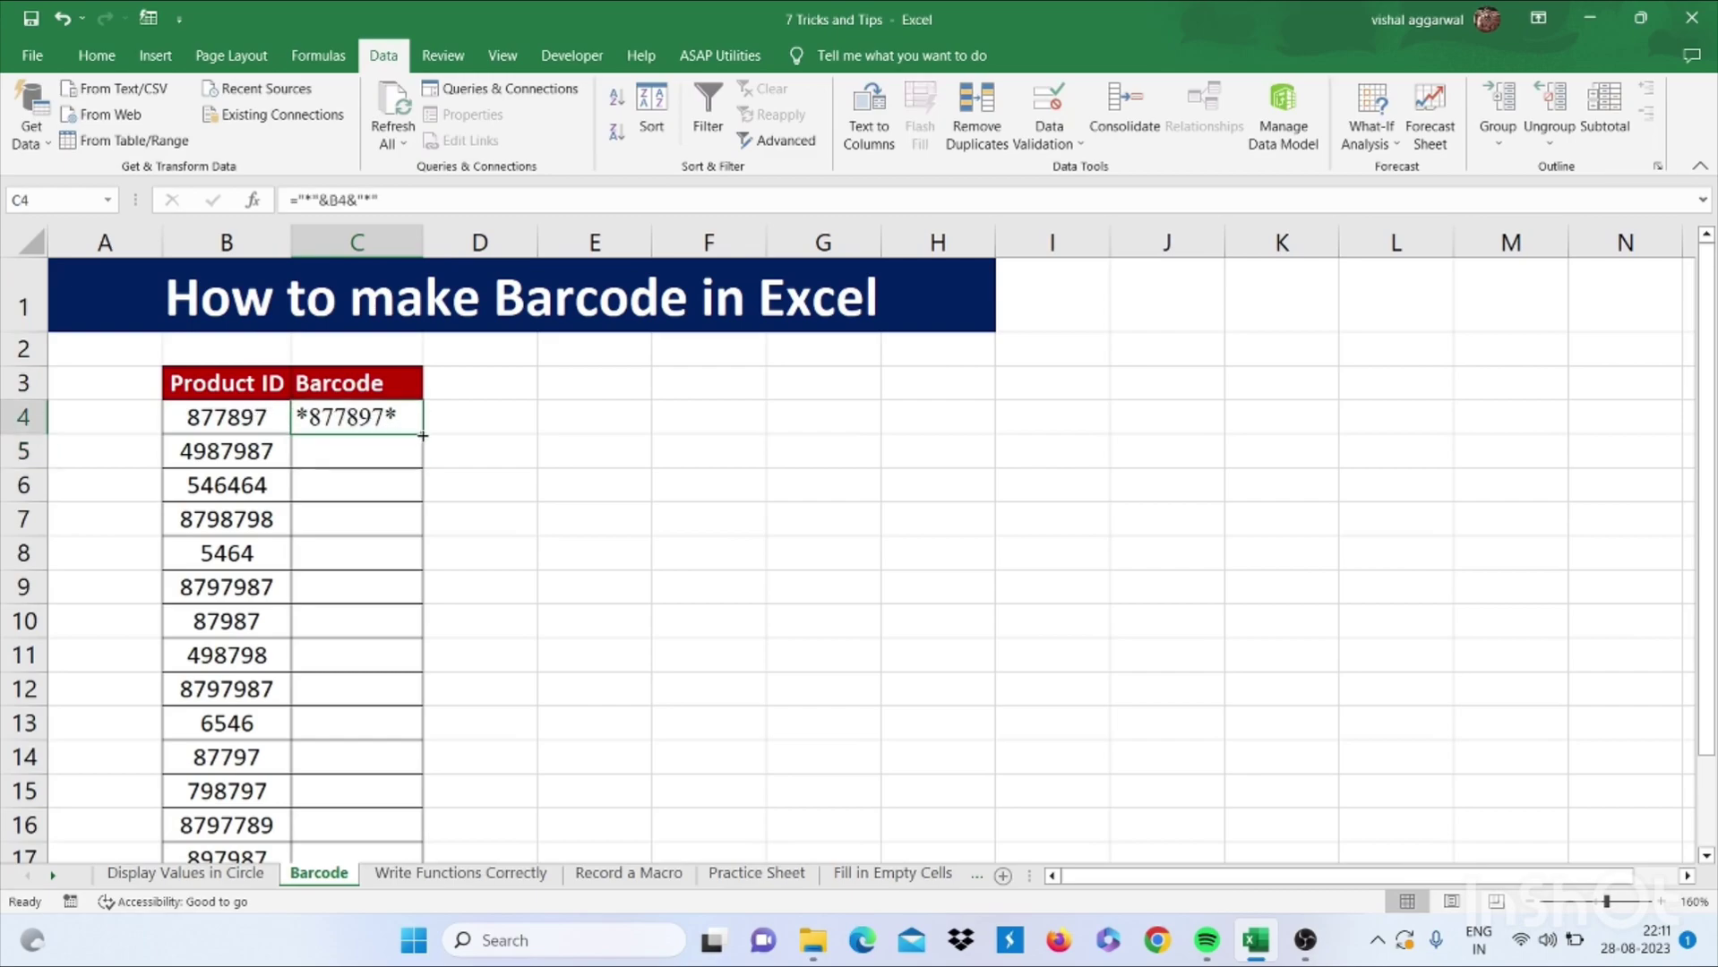
{"action": "double_click", "coordinate": [422, 434]}
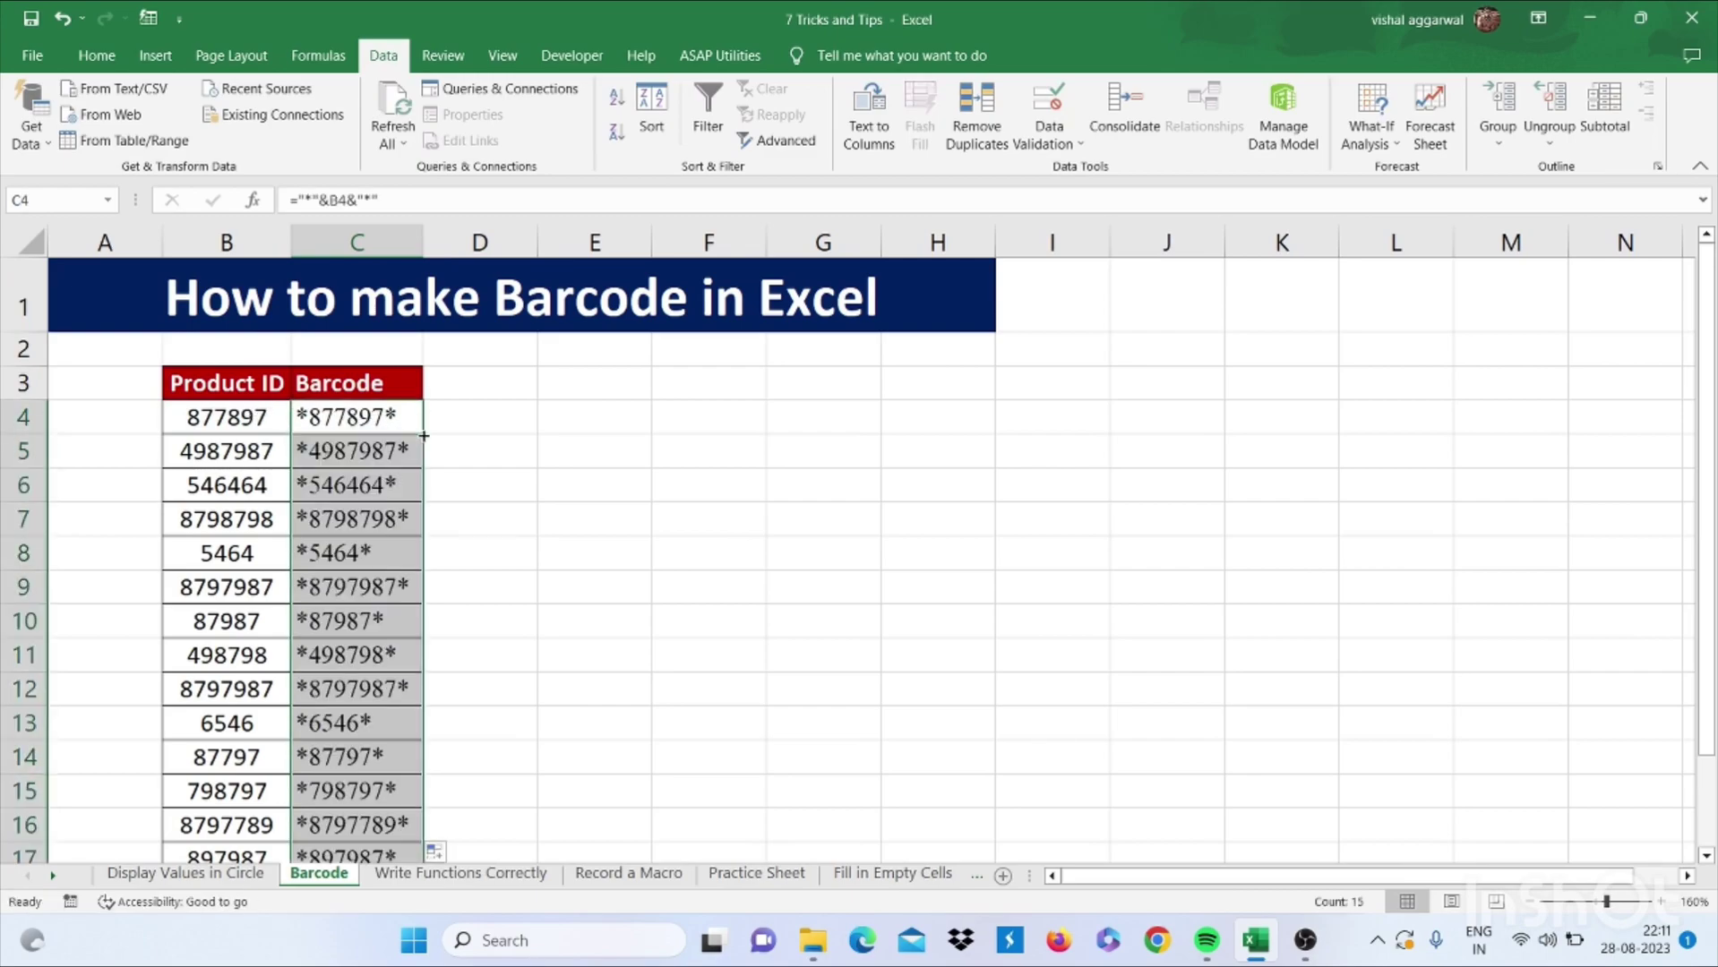
{"action": "left_click", "coordinate": [97, 56]}
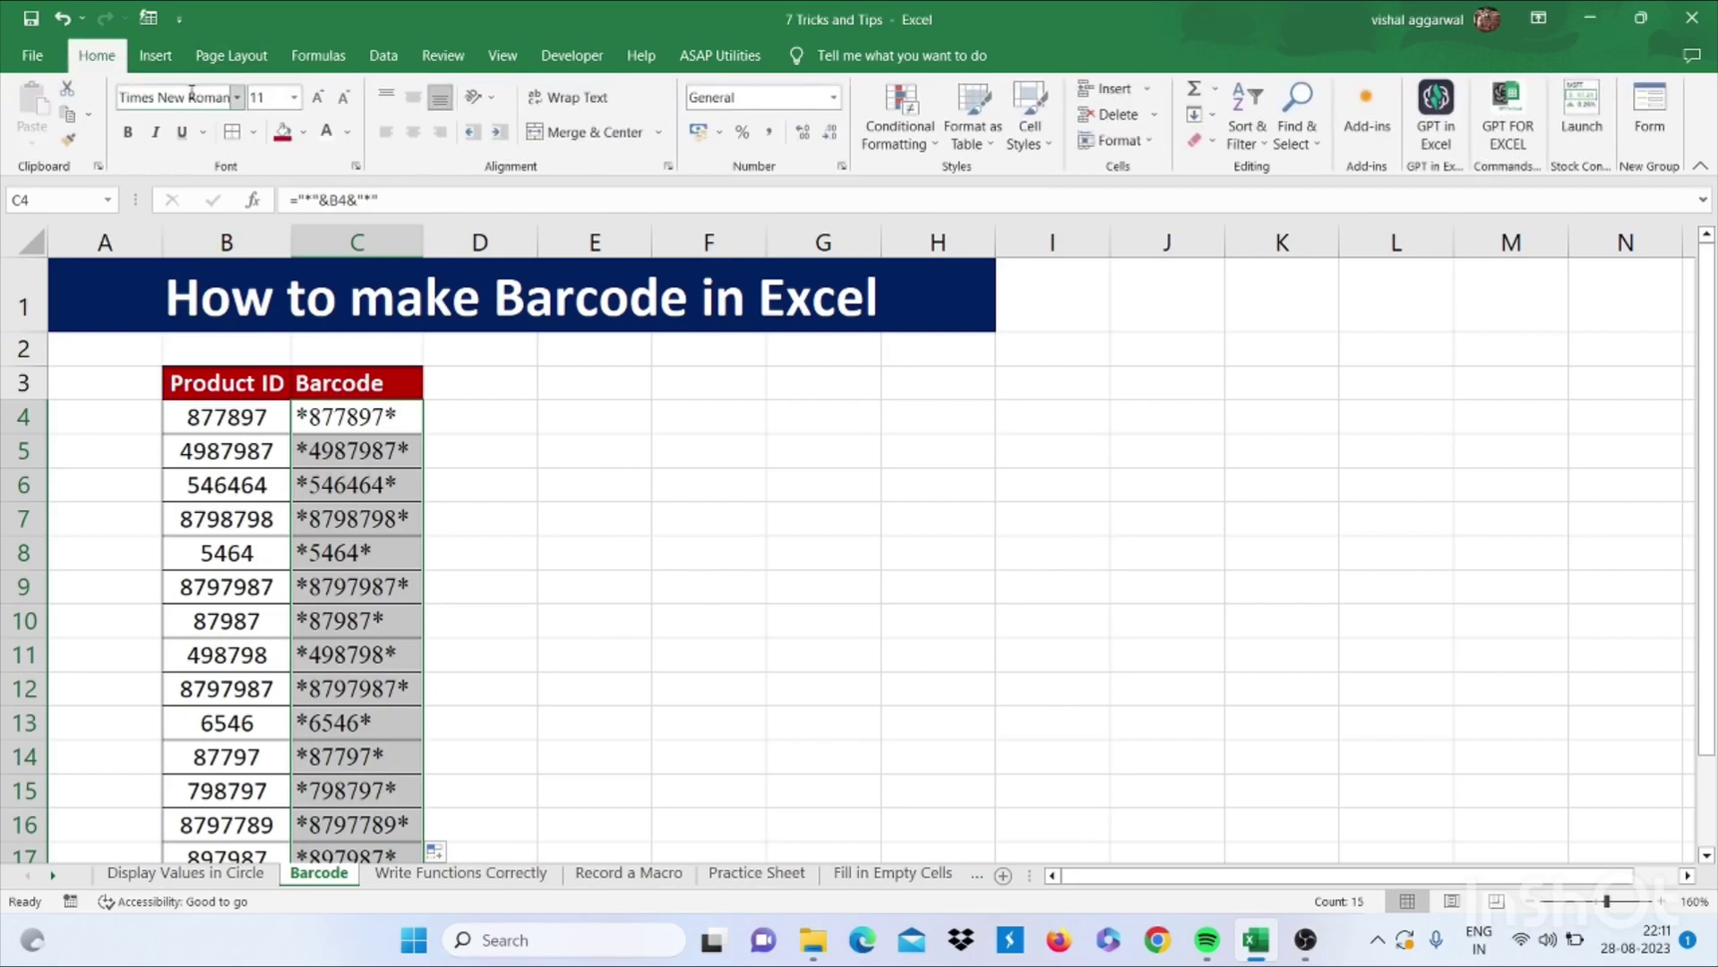
{"action": "left_click", "coordinate": [191, 96]}
{"action": "type", "text": "Libre Barcode 39"}
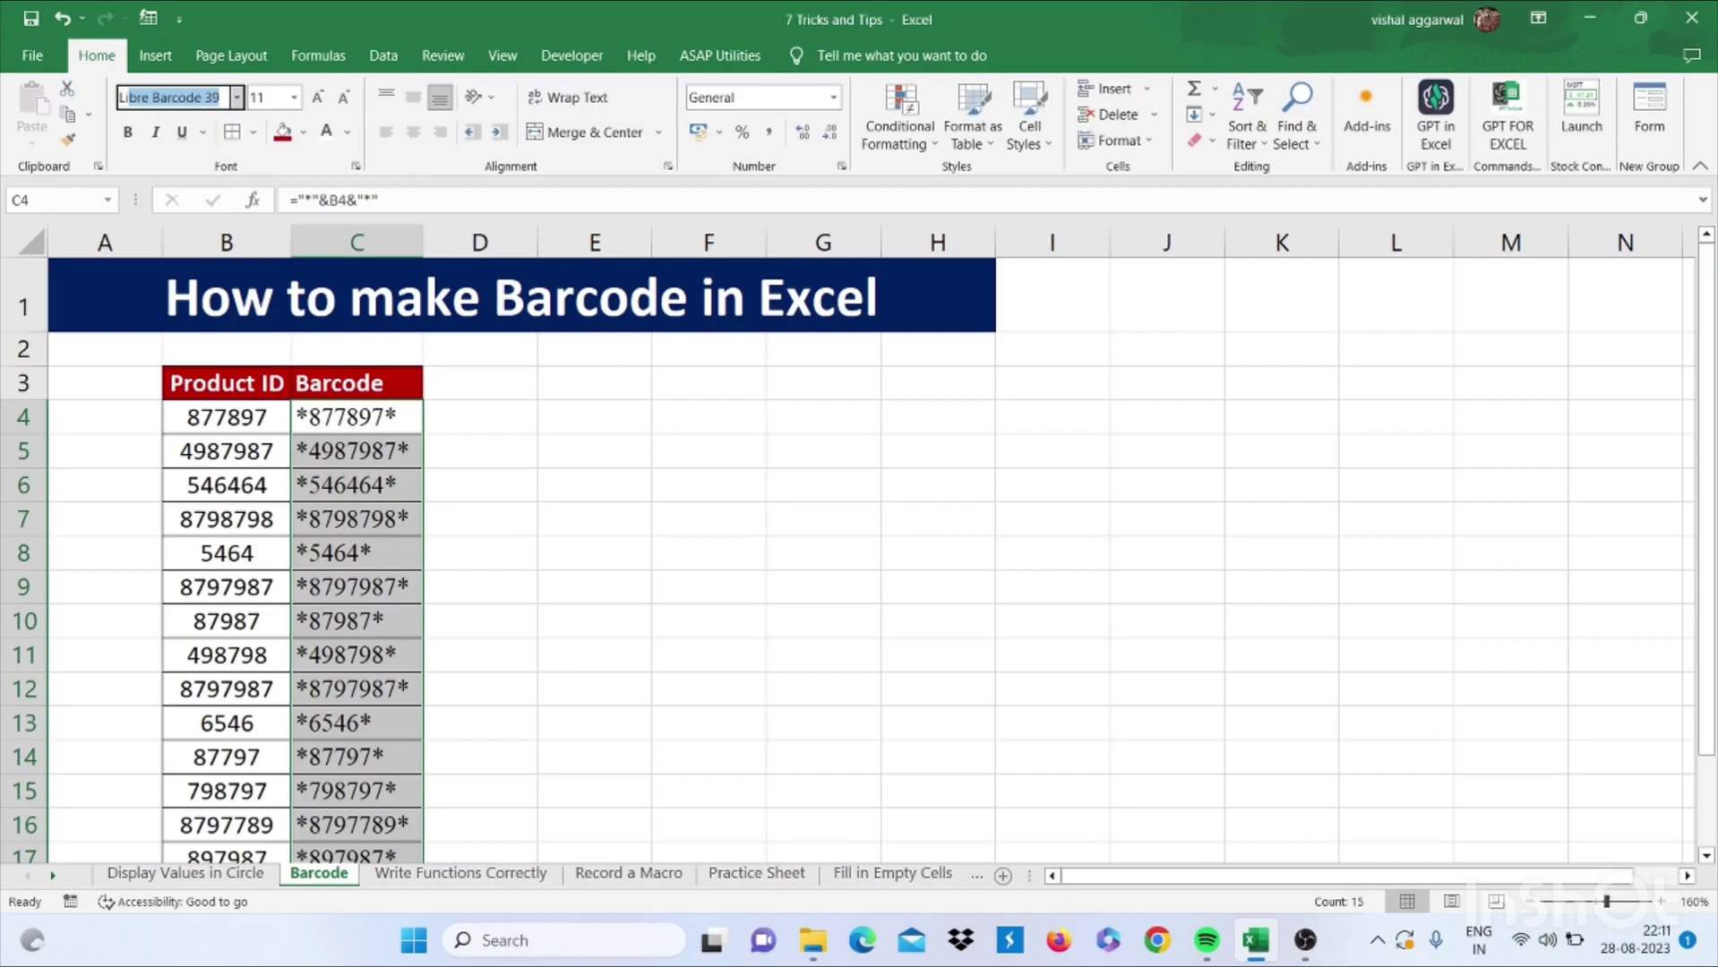
{"action": "key", "text": "Return"}
{"action": "left_click", "coordinate": [384, 430]}
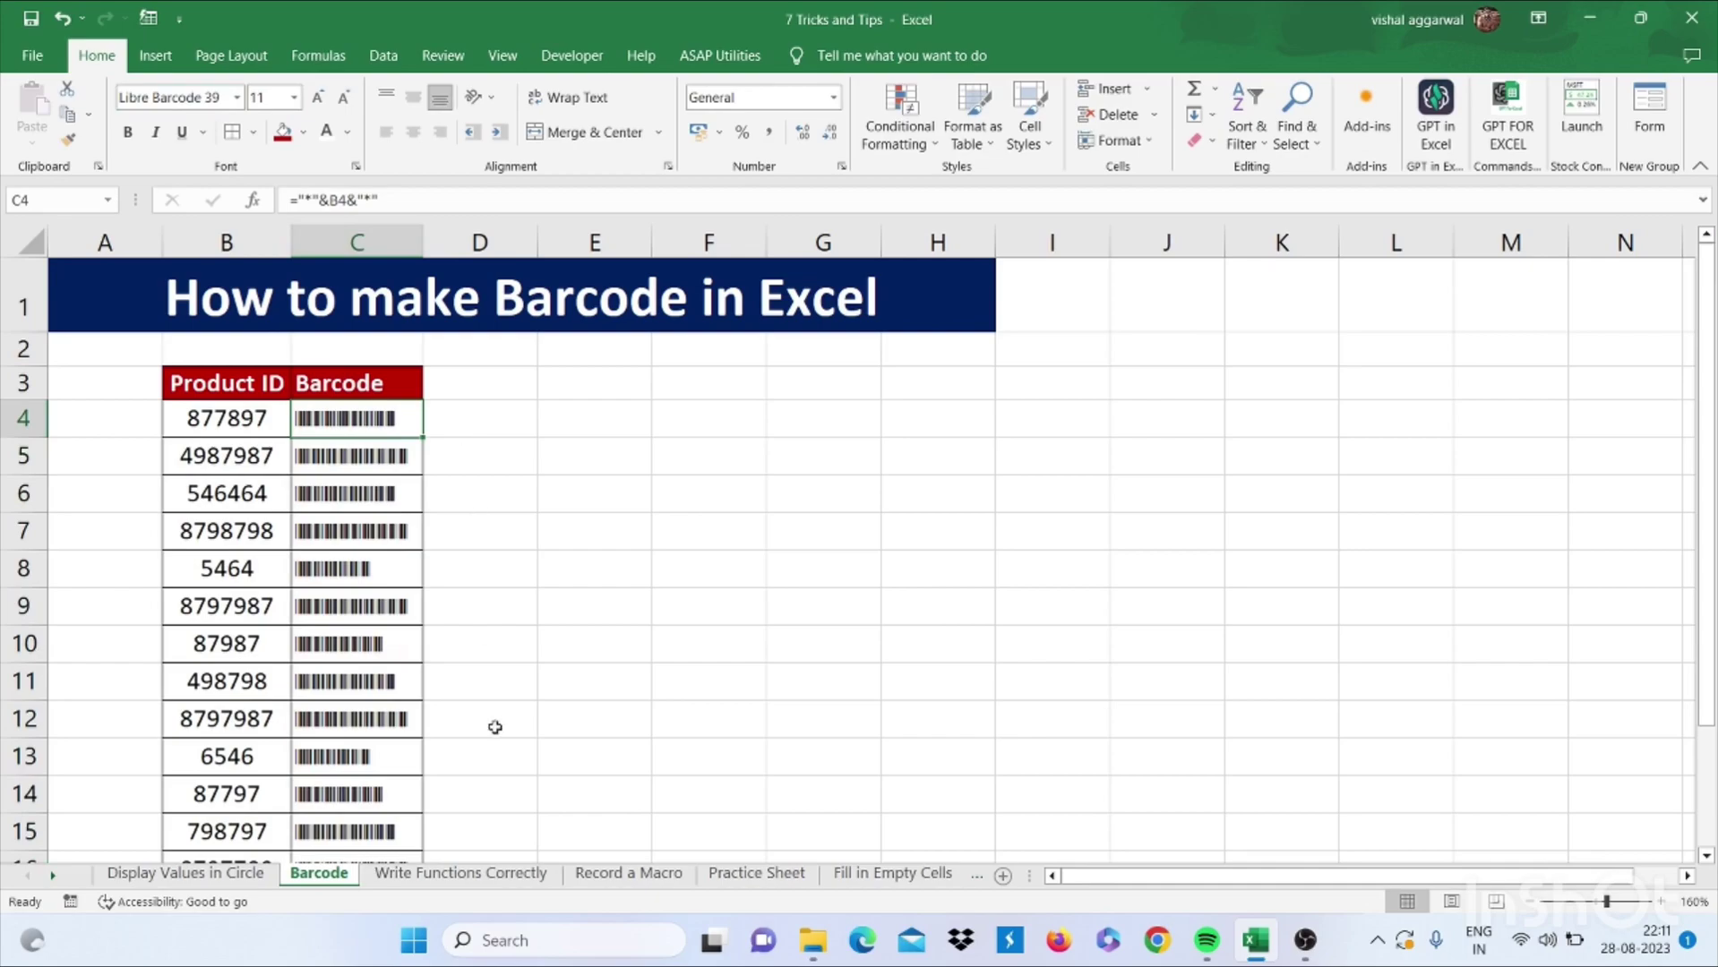
{"action": "left_click", "coordinate": [461, 876]}
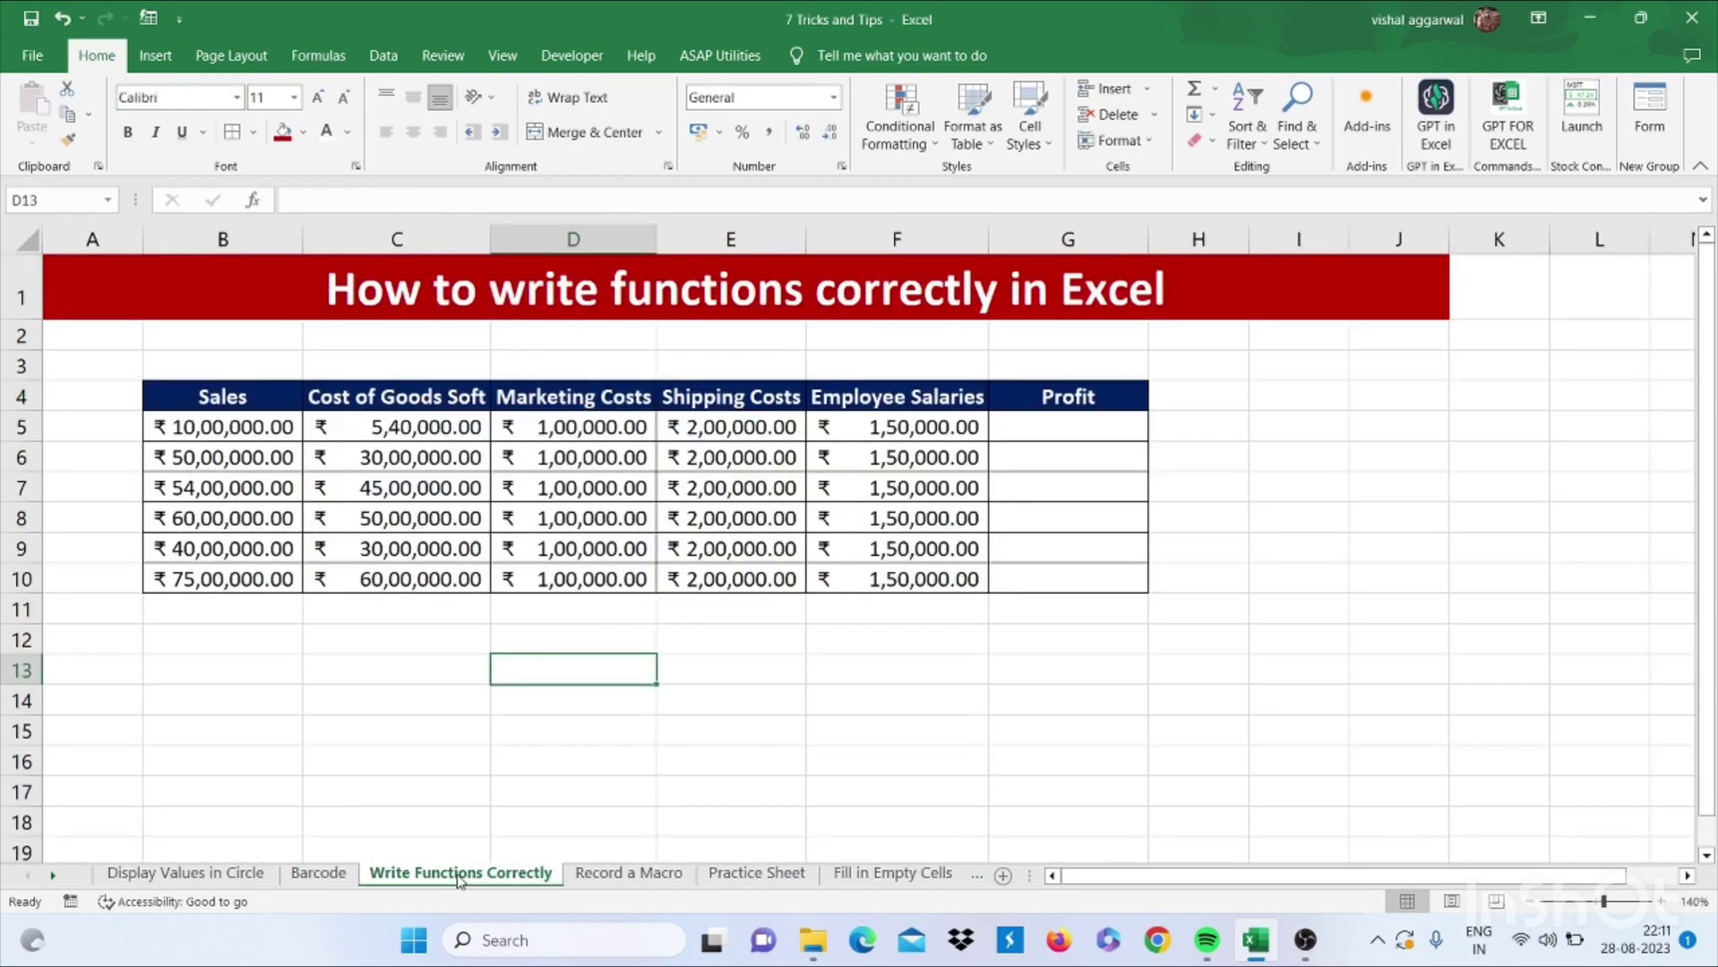
Enter =B5-C5-D5-E5-F5 in G5 by pointing at cells with arrow keys
{"action": "left_click", "coordinate": [1042, 435]}
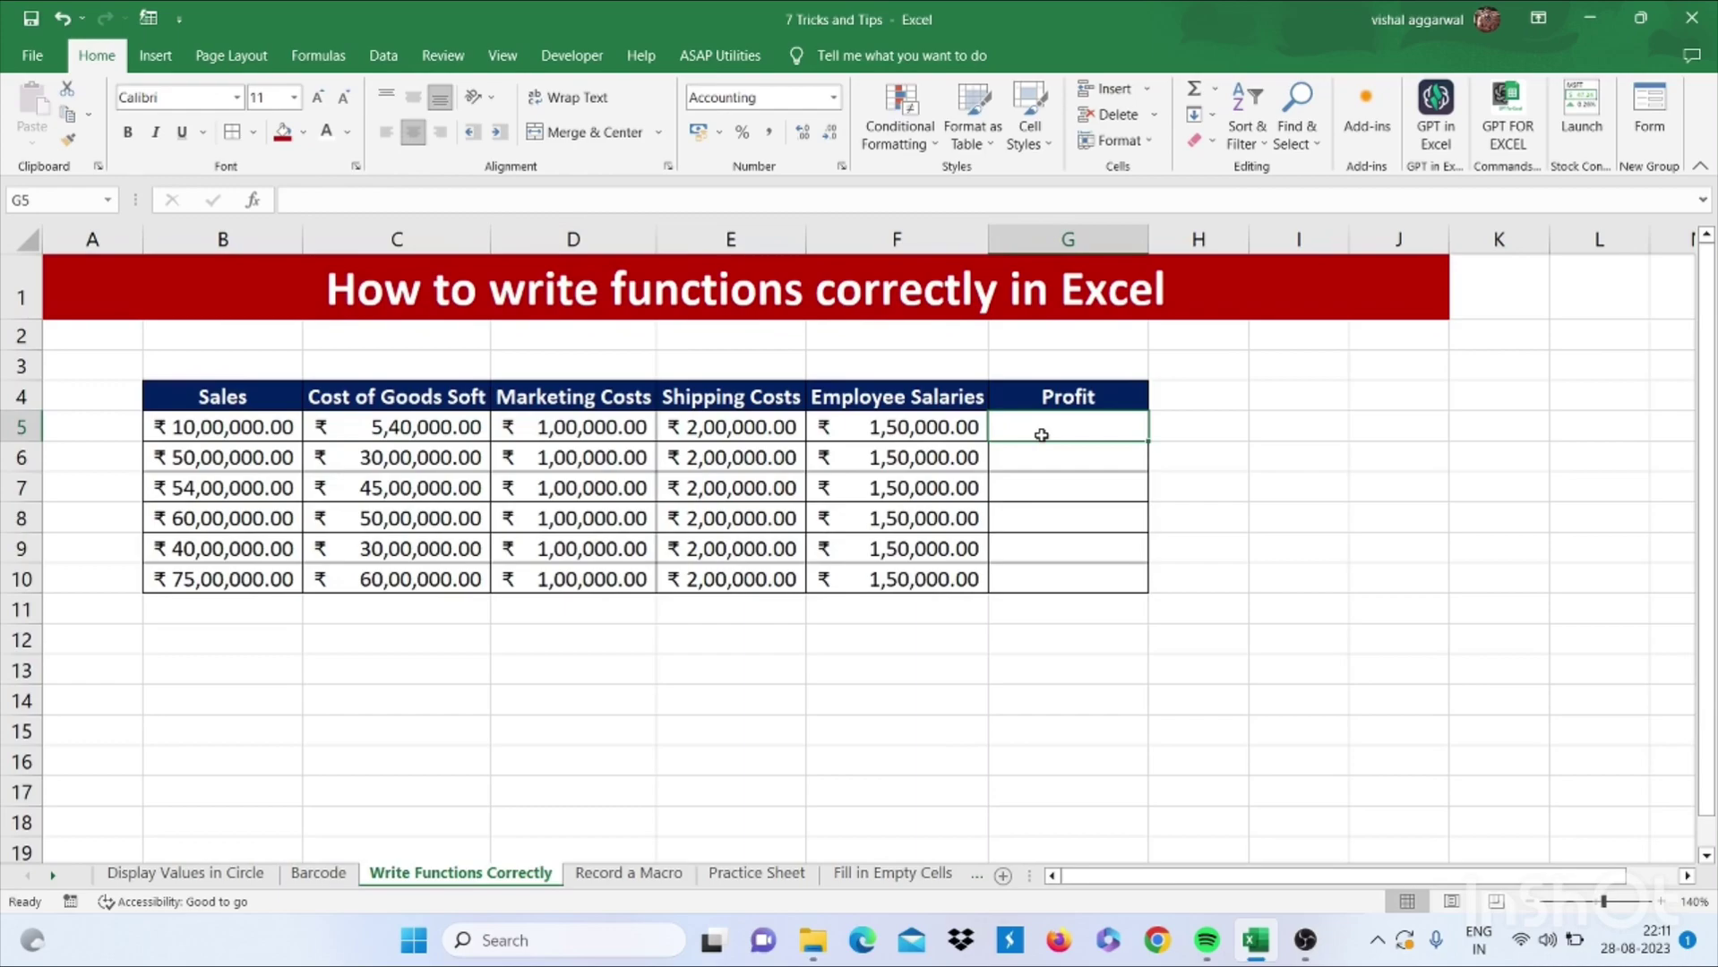
{"action": "type", "text": "="}
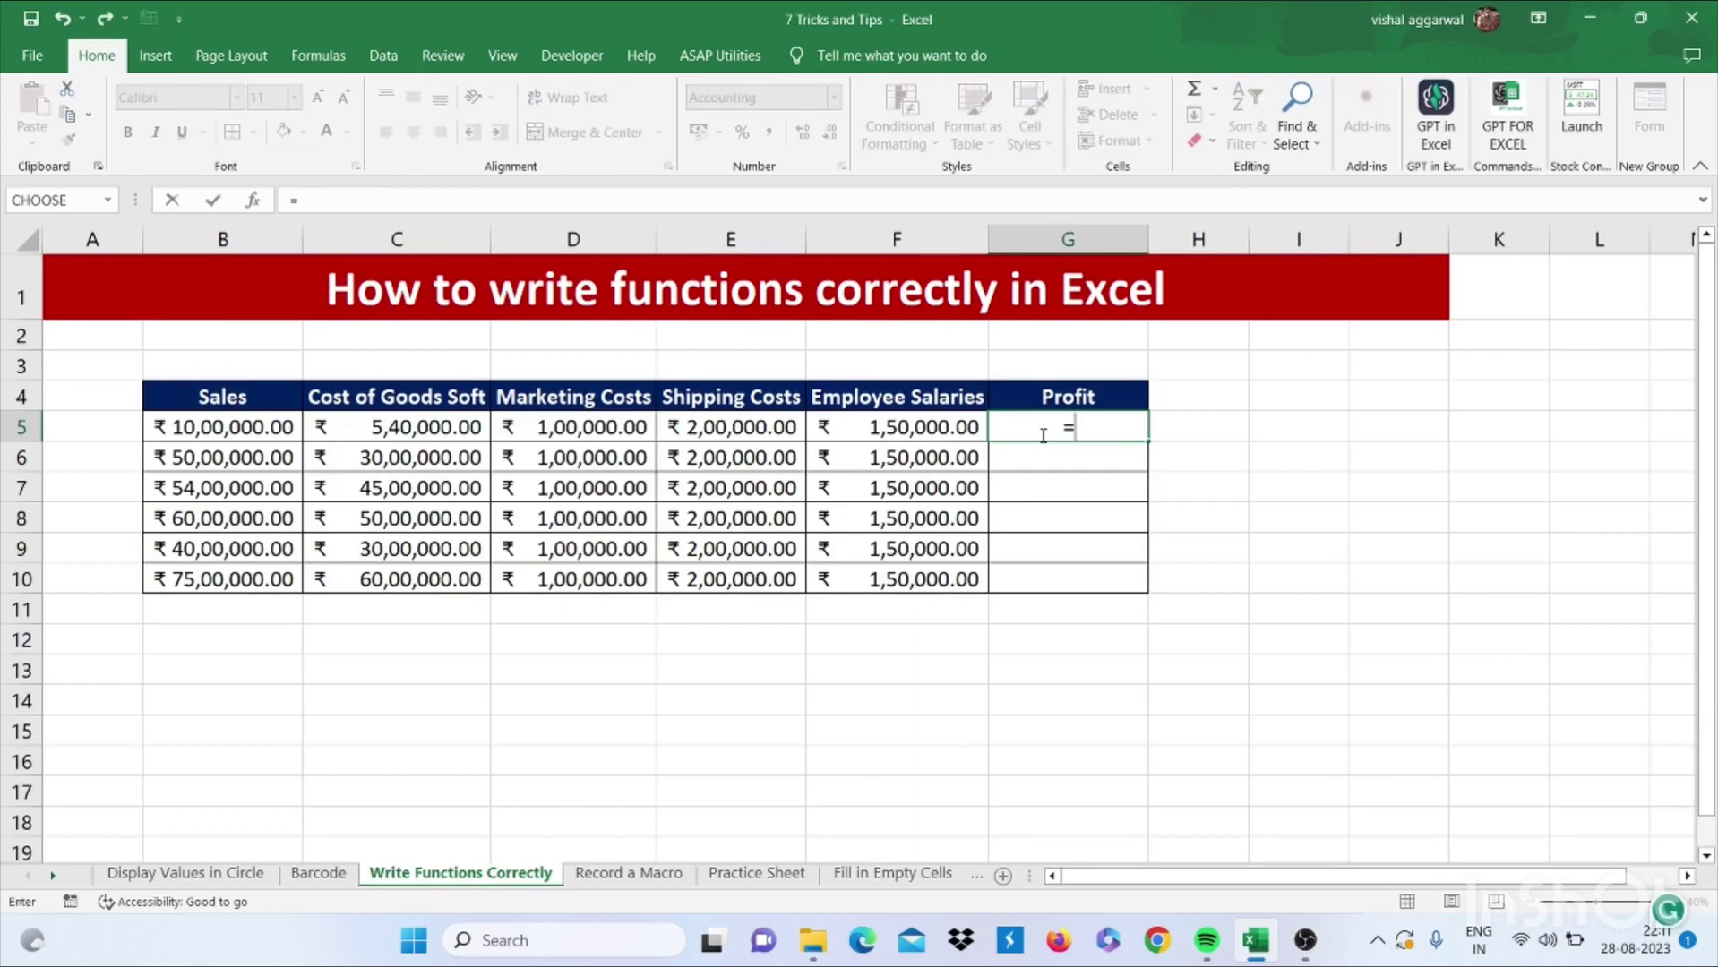
{"action": "key", "text": "Left"}
{"action": "key", "text": "Left"}
{"action": "key", "text": "Left"}
{"action": "key", "text": "Left"}
{"action": "key", "text": "Left"}
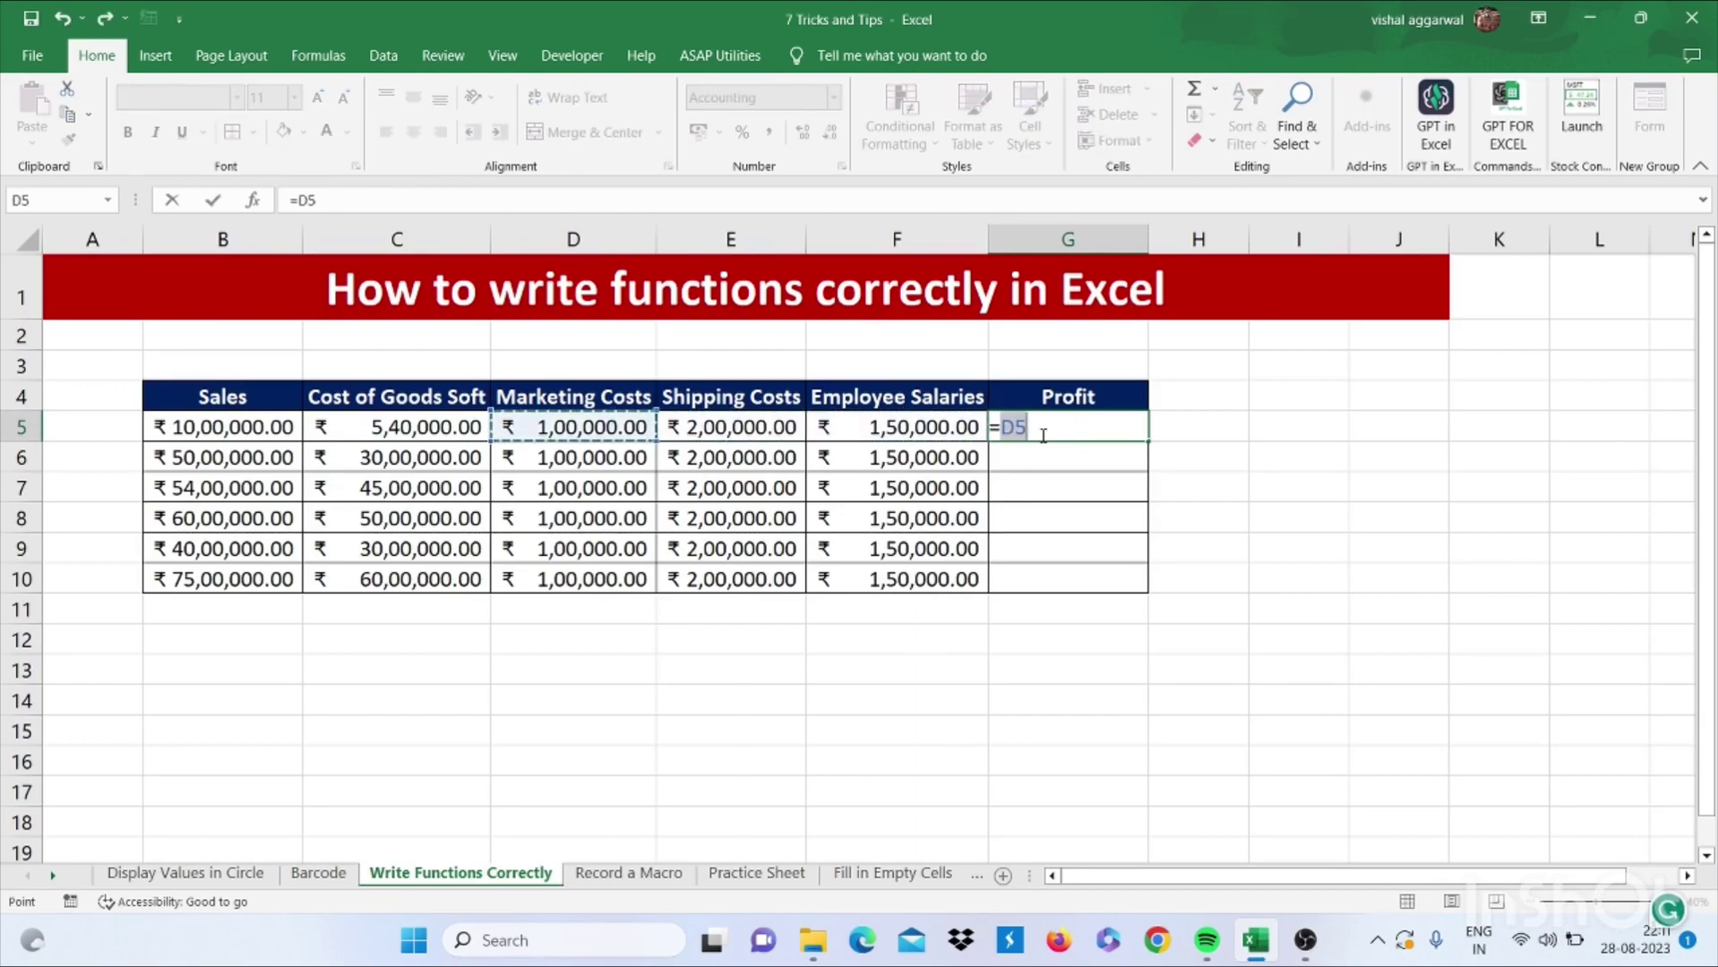
{"action": "type", "text": "-"}
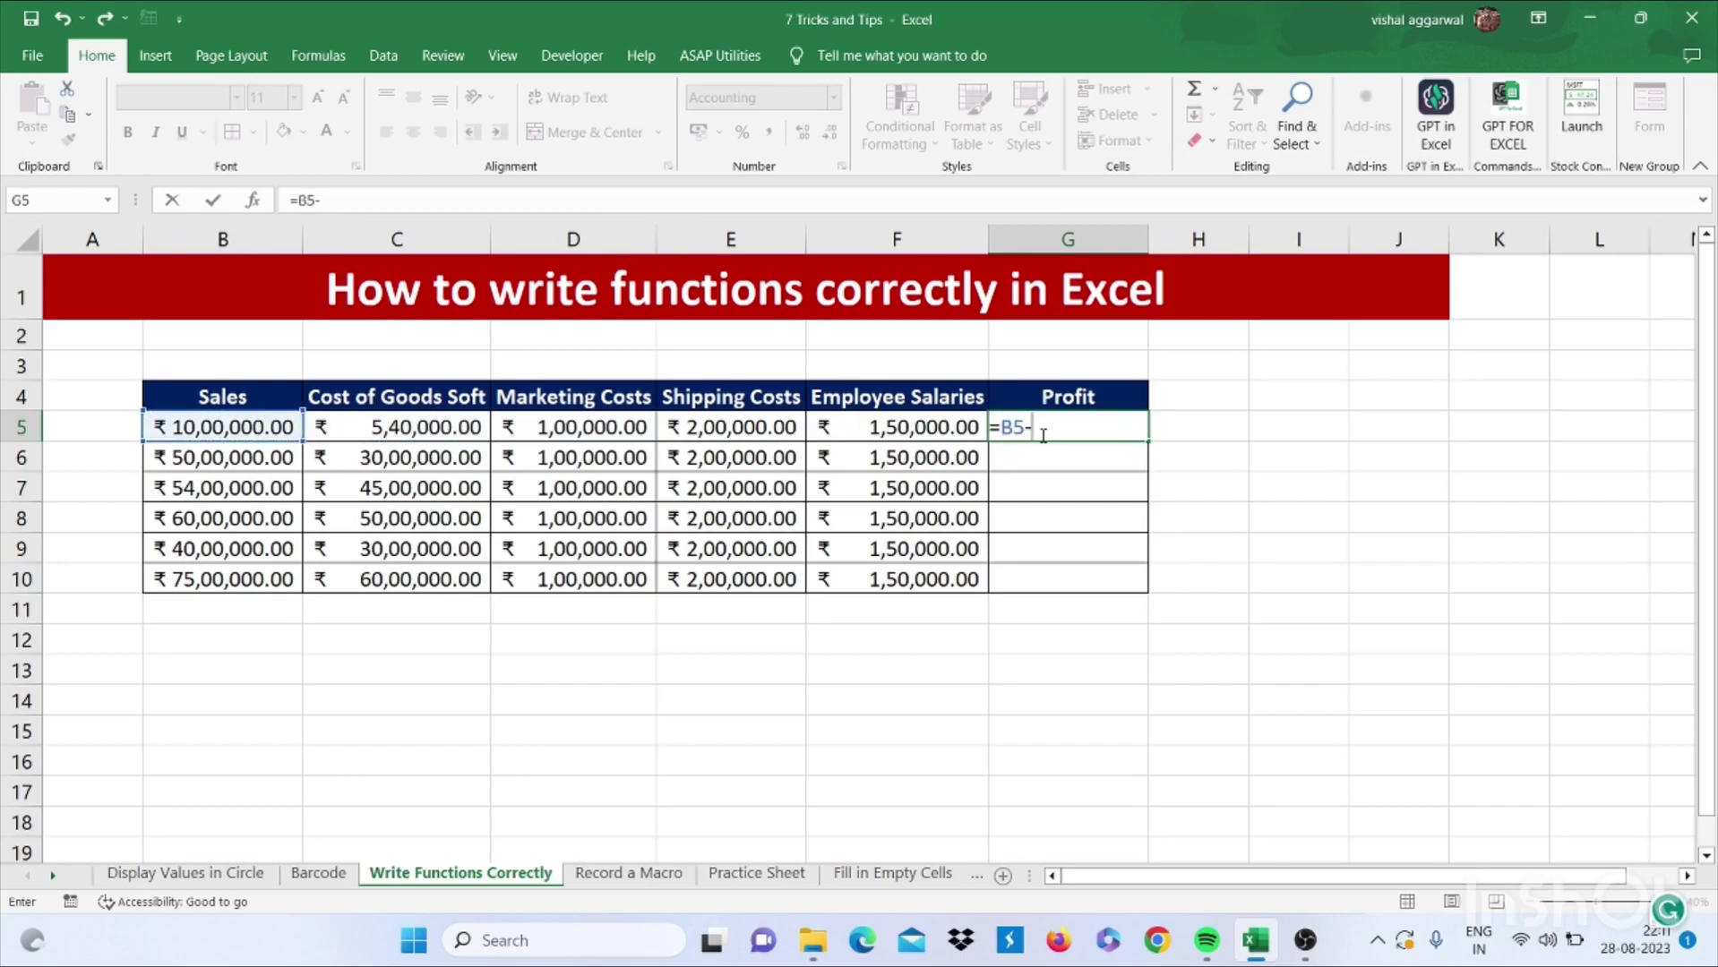
{"action": "key", "text": "Left"}
{"action": "key", "text": "Left"}
{"action": "key", "text": "Left"}
{"action": "key", "text": "Left"}
{"action": "type", "text": "-"}
{"action": "key", "text": "Left"}
{"action": "key", "text": "Left"}
{"action": "key", "text": "Left"}
{"action": "type", "text": "-"}
{"action": "key", "text": "Left"}
{"action": "key", "text": "Left"}
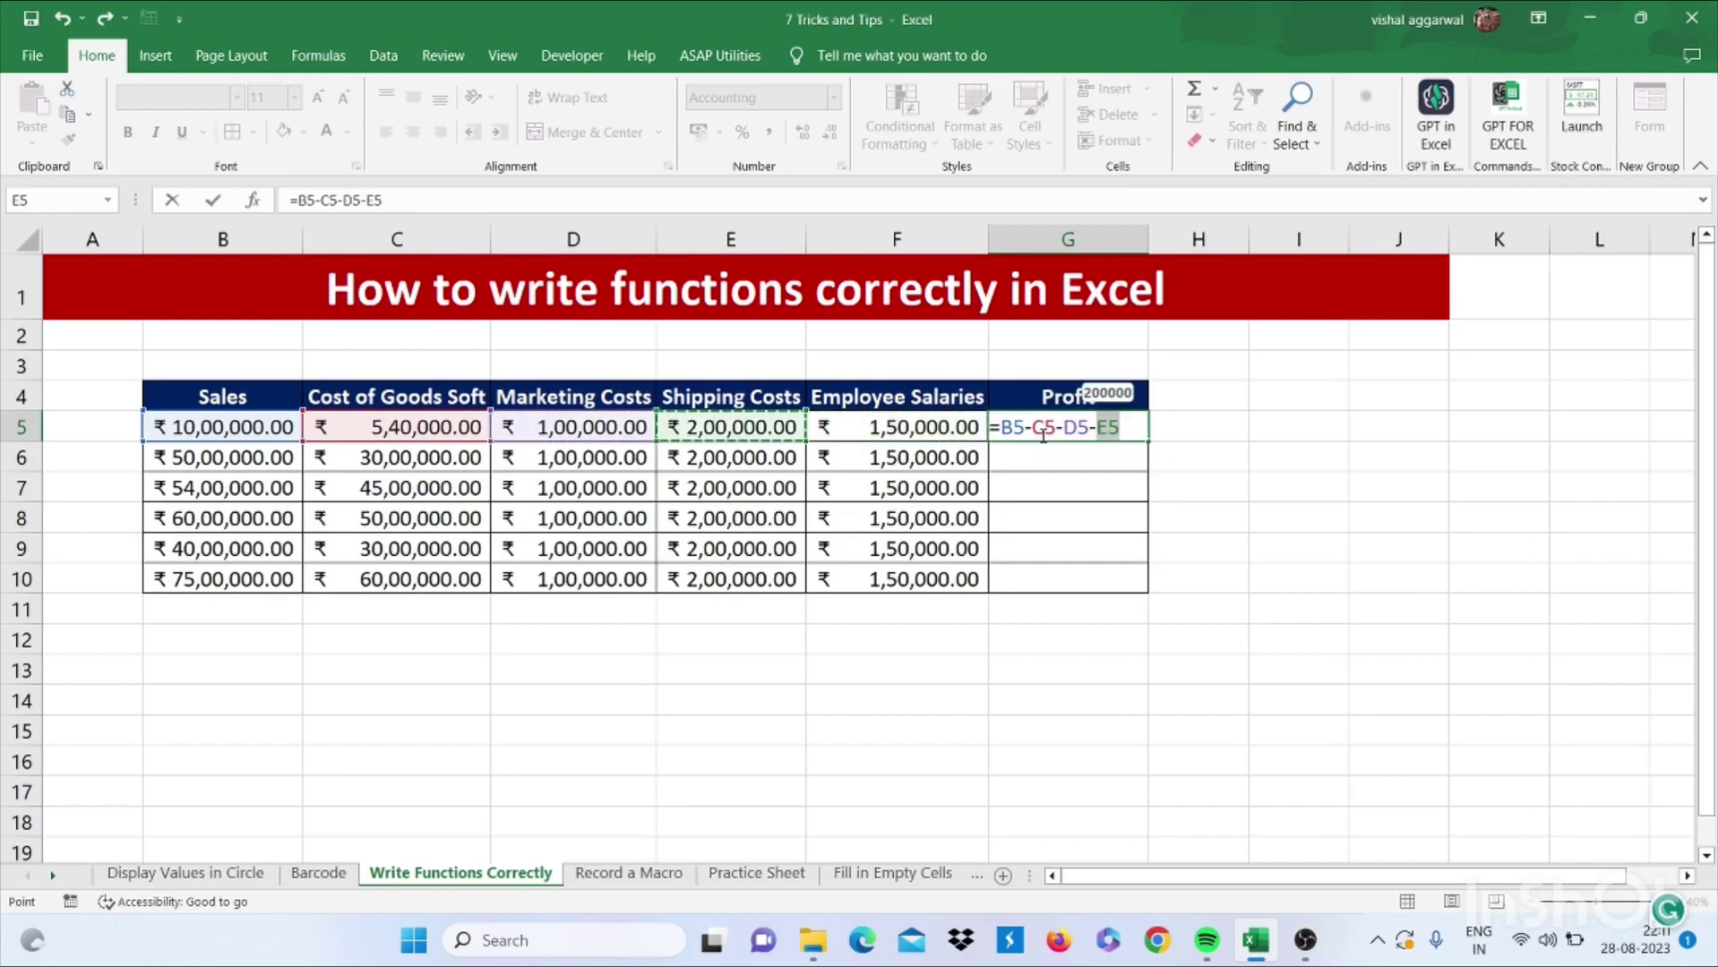
{"action": "type", "text": "-"}
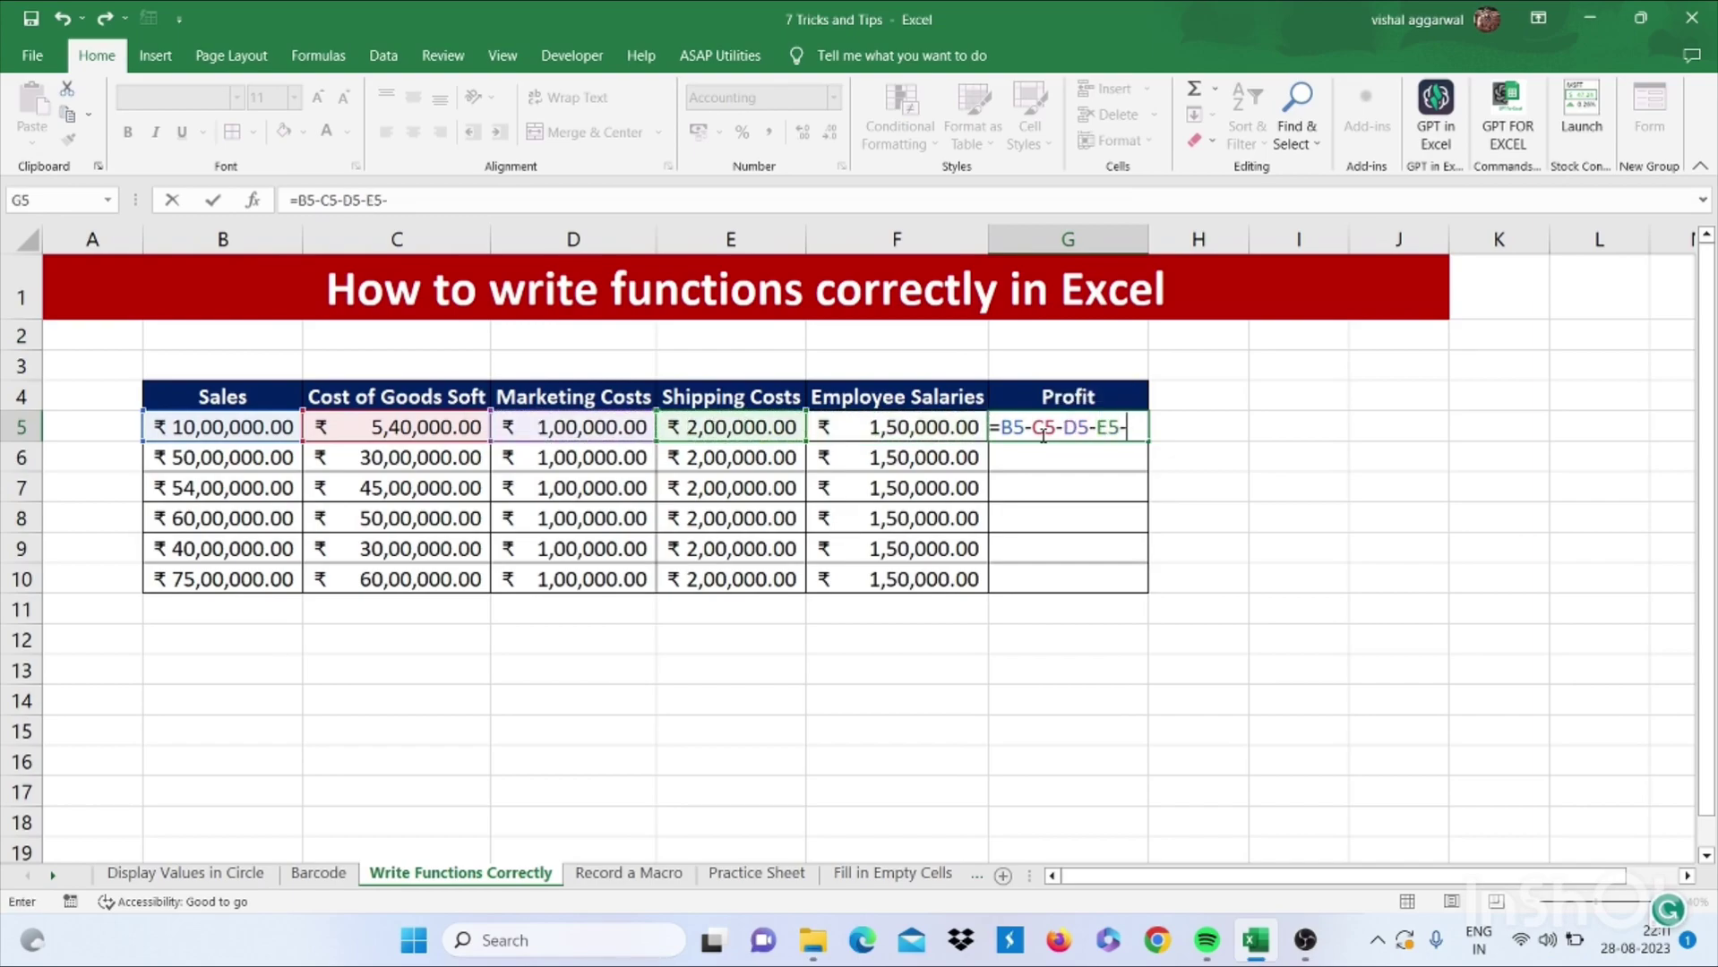
{"action": "key", "text": "Left"}
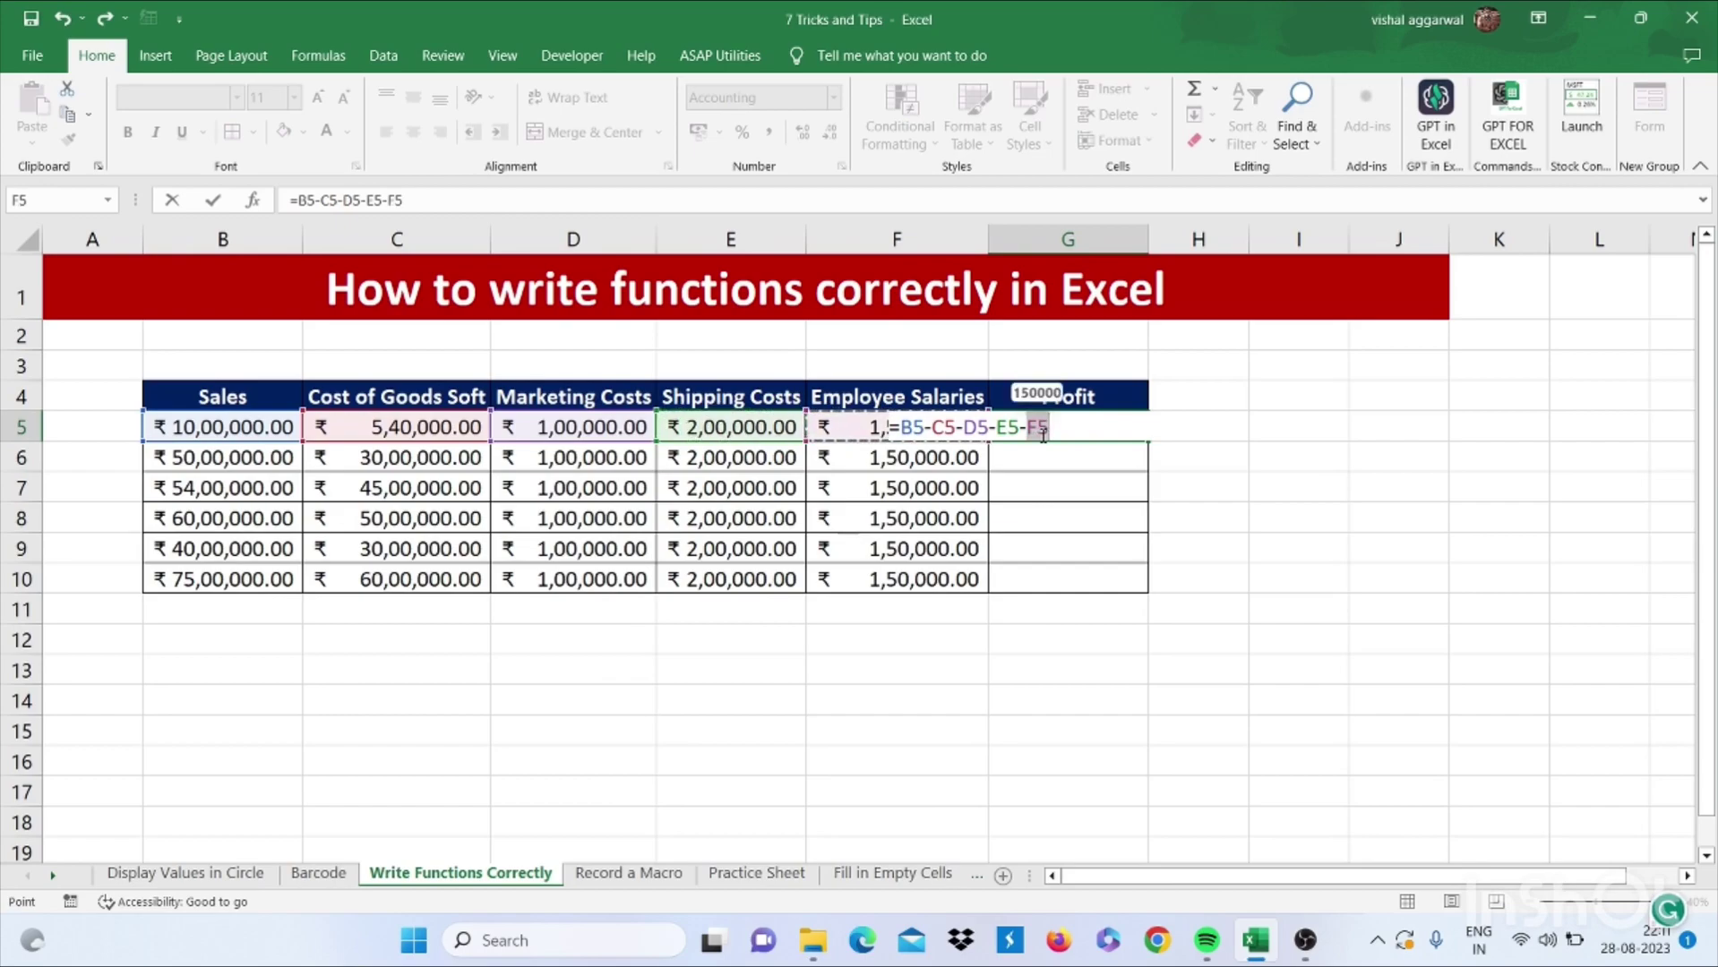
{"action": "key", "text": "Return"}
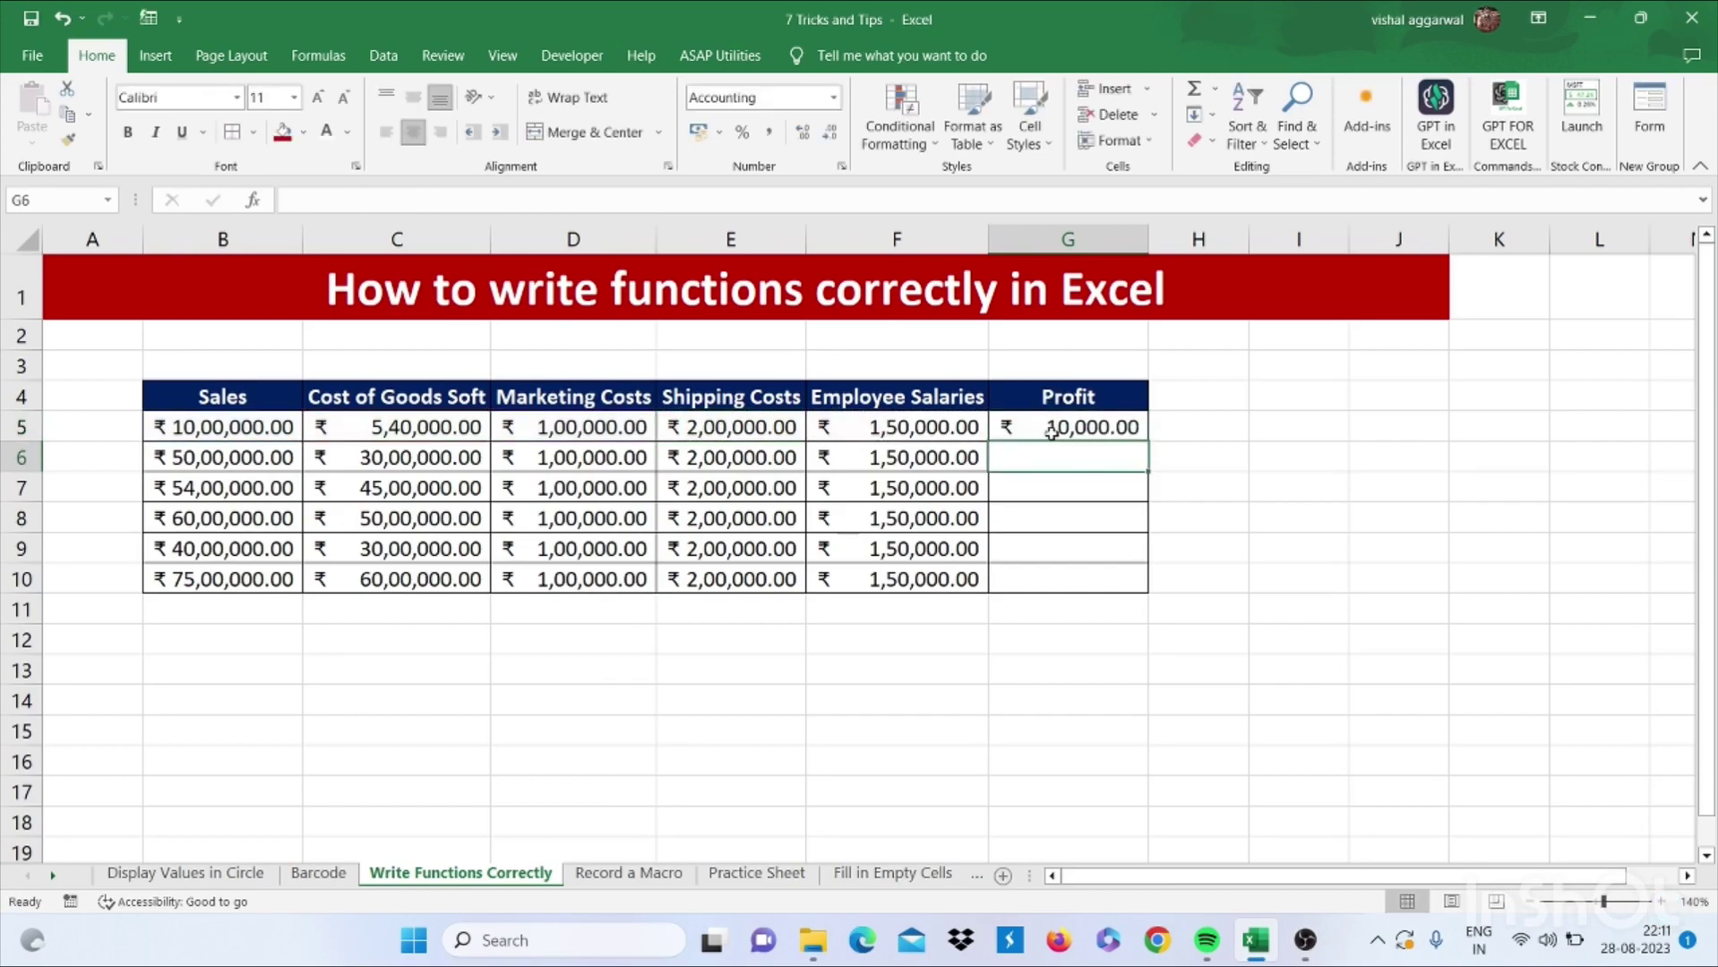
Copy the Profit formula down to G10, giving ₹10,000.00 through ₹10,50,000.00
{"action": "left_click", "coordinate": [1047, 433]}
{"action": "left_click_drag", "start_coordinate": [1150, 439], "coordinate": [1150, 591]}
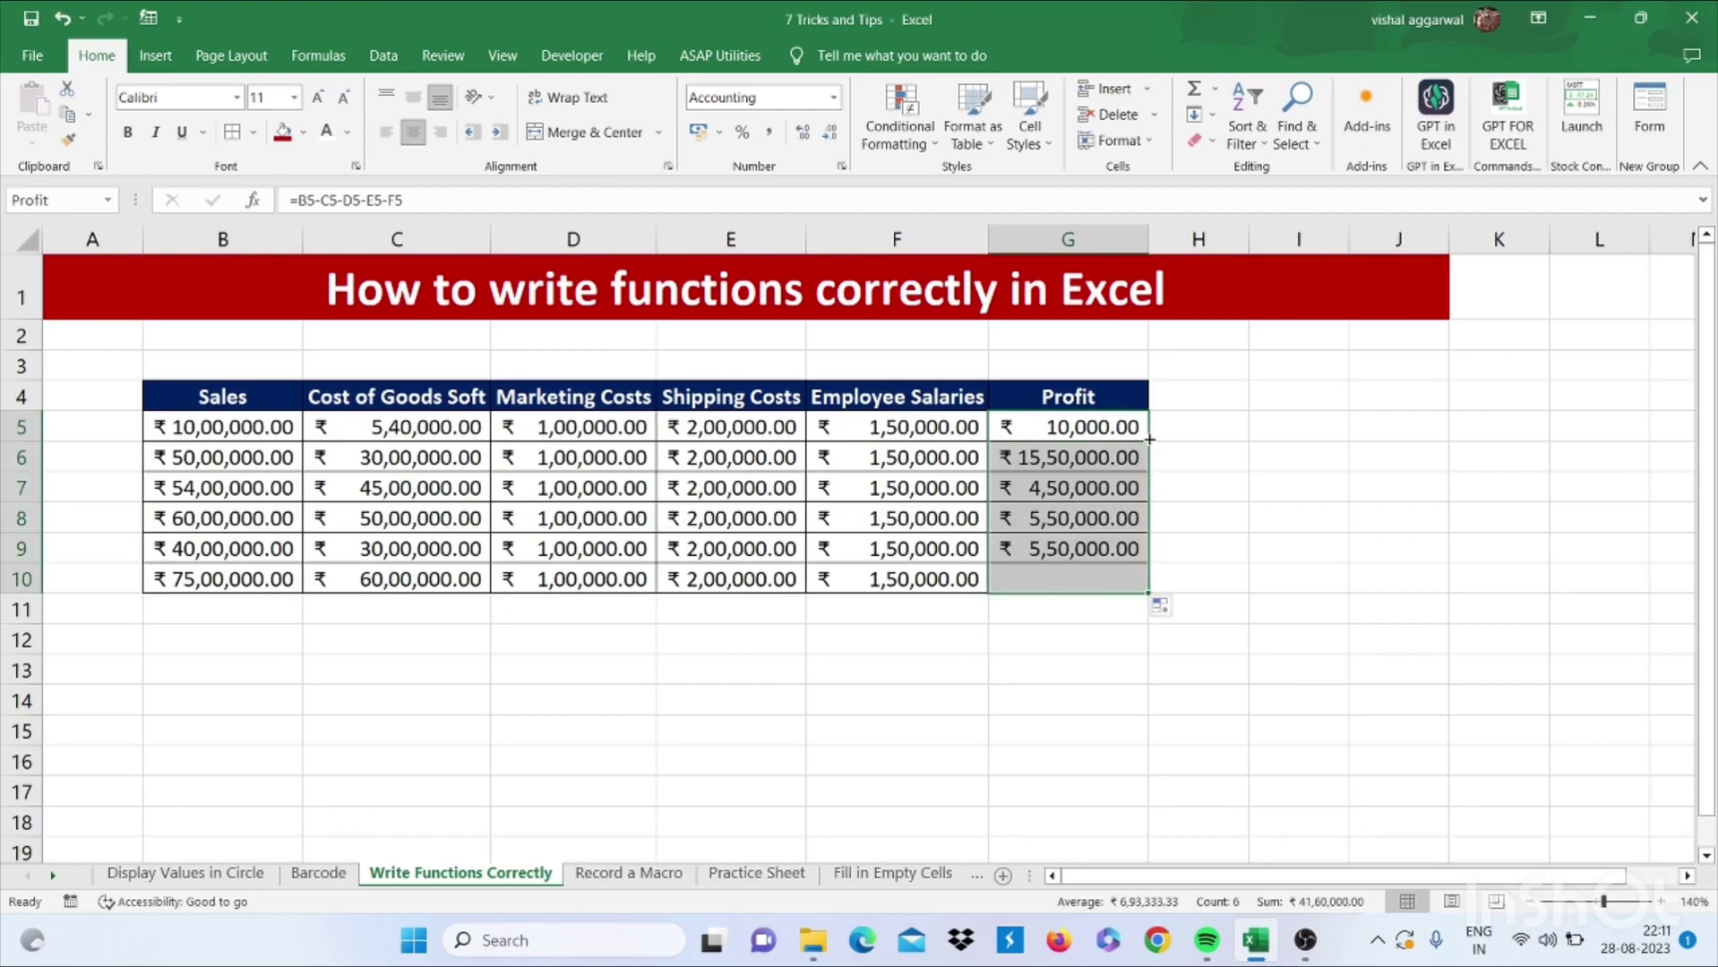
{"action": "left_click_drag", "start_coordinate": [1092, 429], "coordinate": [1084, 579]}
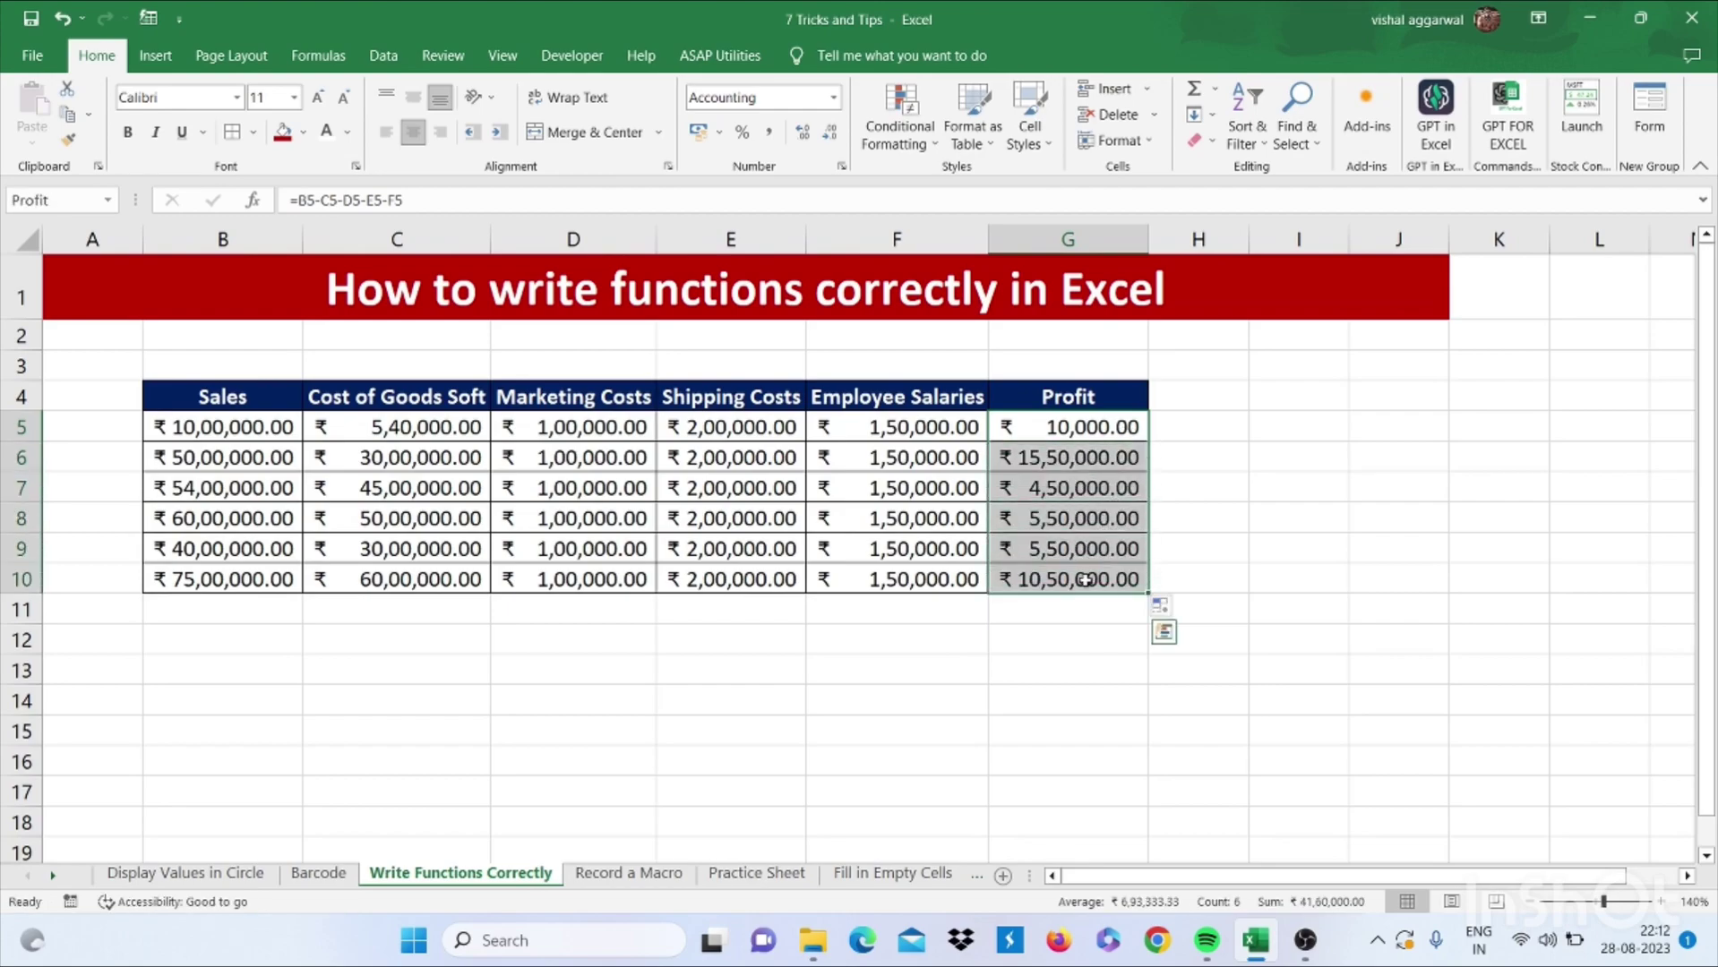
Clear the Profit results and create names for B4:G10 from its top-row headers
{"action": "key", "text": "Delete"}
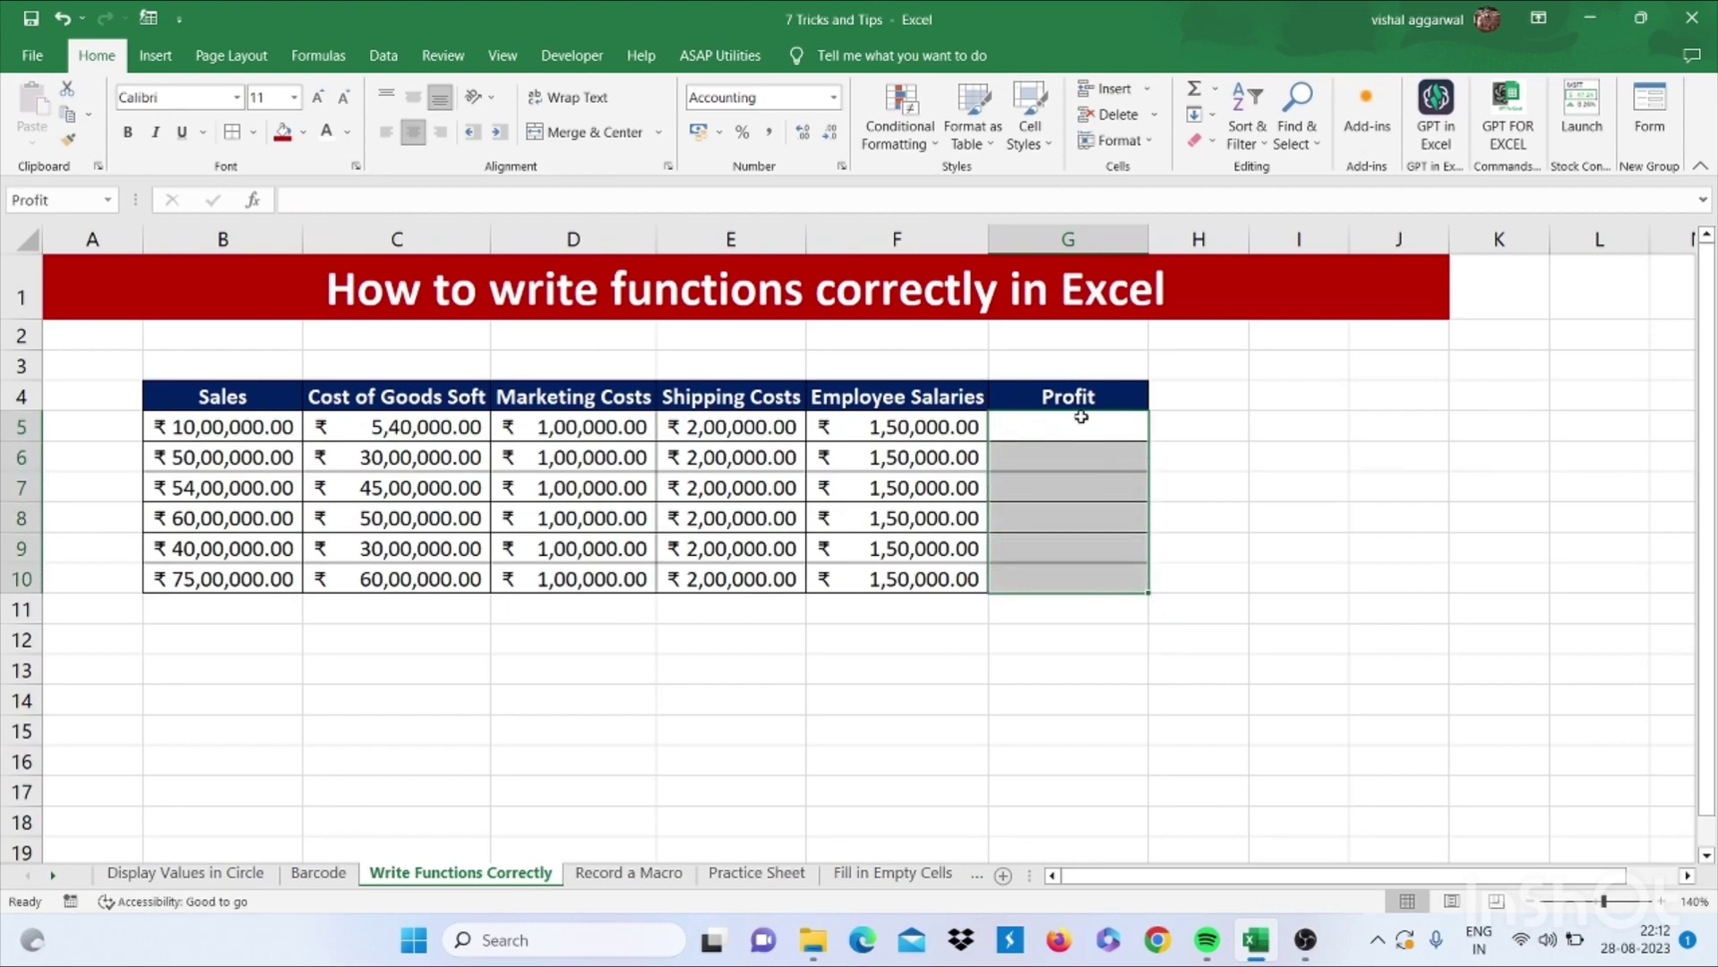
{"action": "left_click", "coordinate": [1081, 418]}
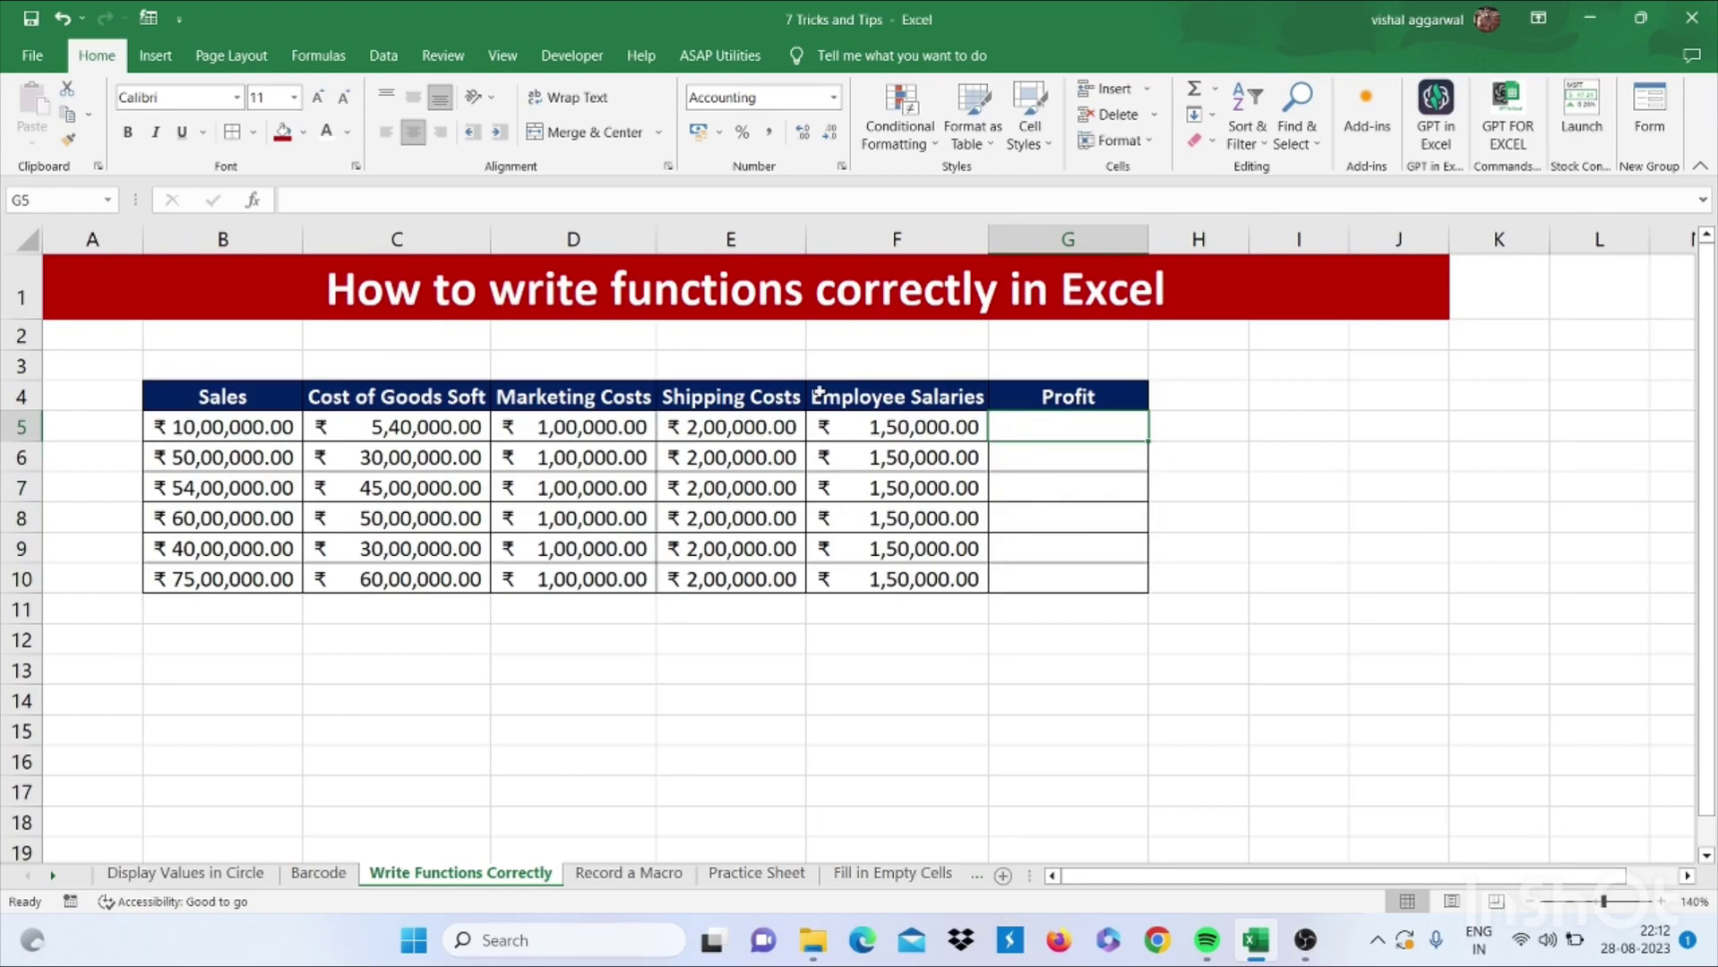
{"action": "left_click", "coordinate": [256, 392]}
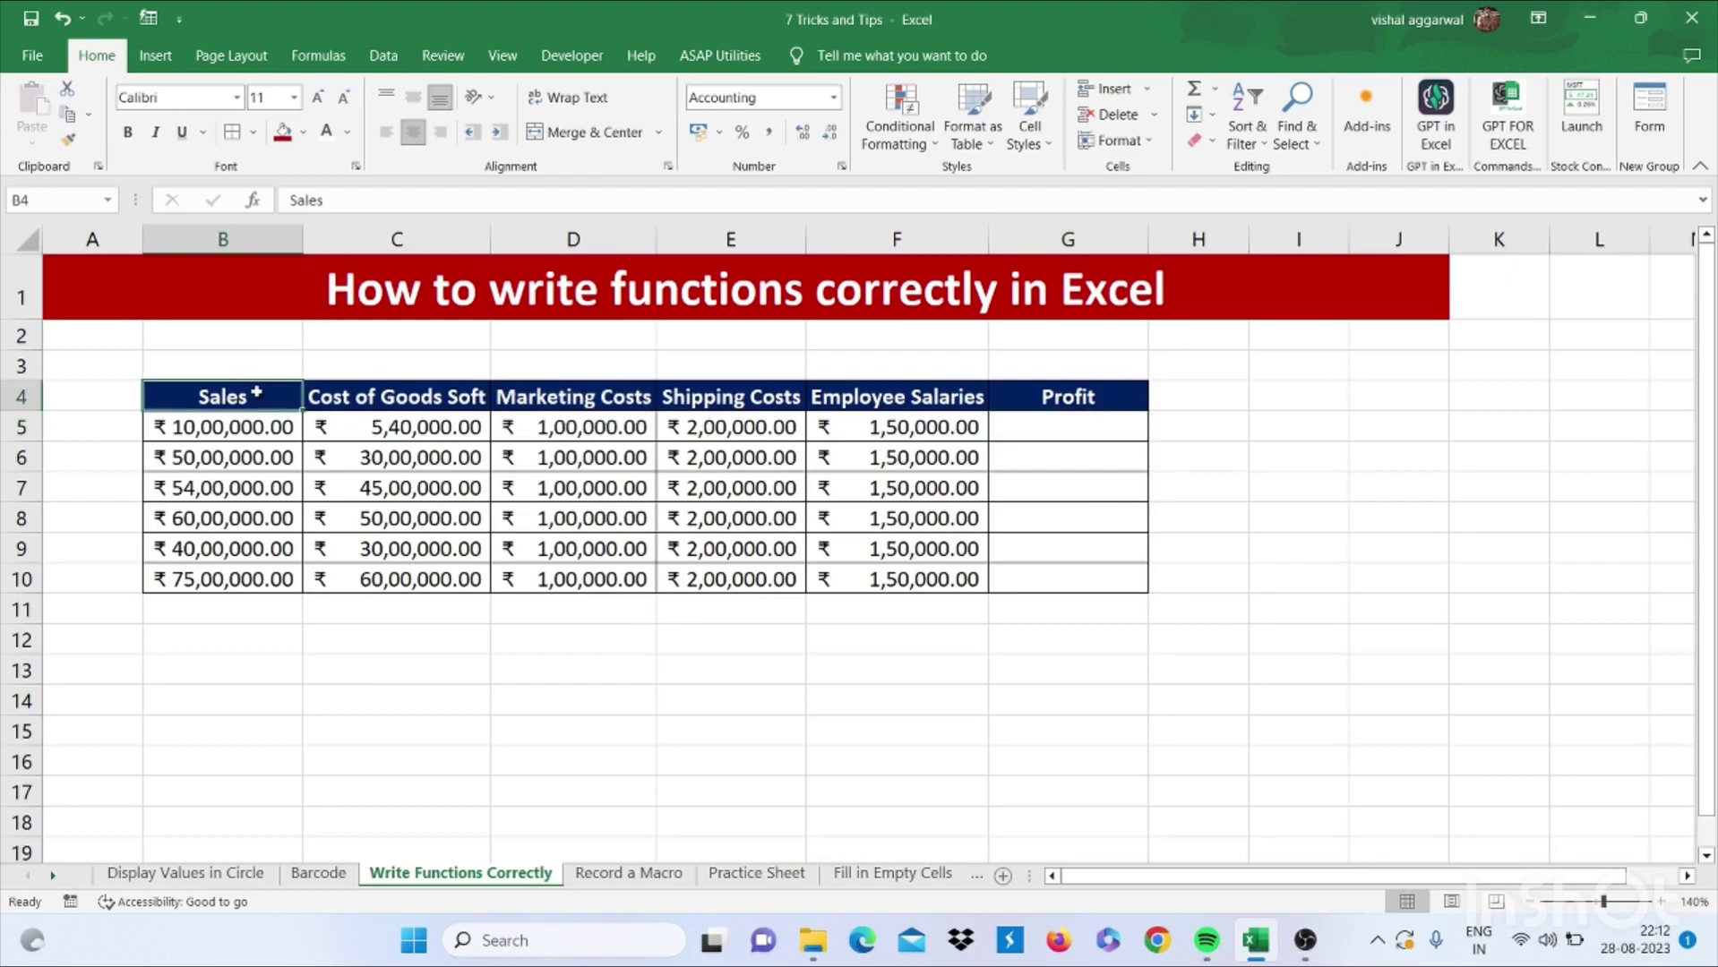
{"action": "key", "text": "ctrl+a"}
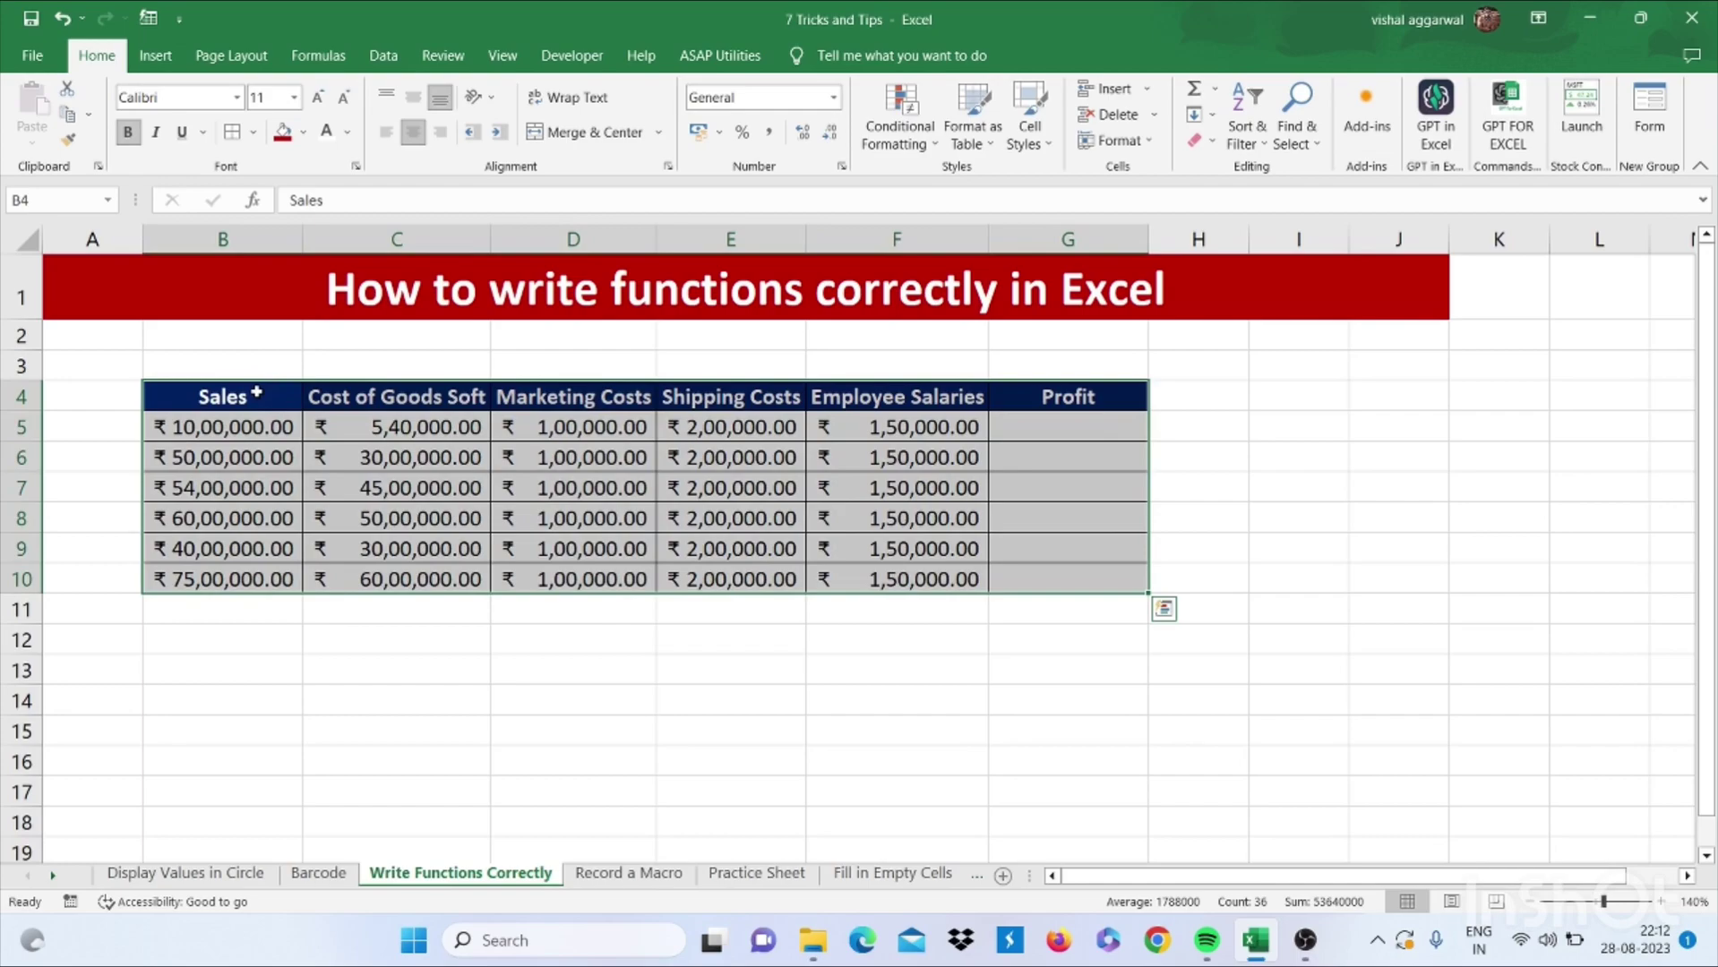
{"action": "key", "text": "ctrl+shift+F3"}
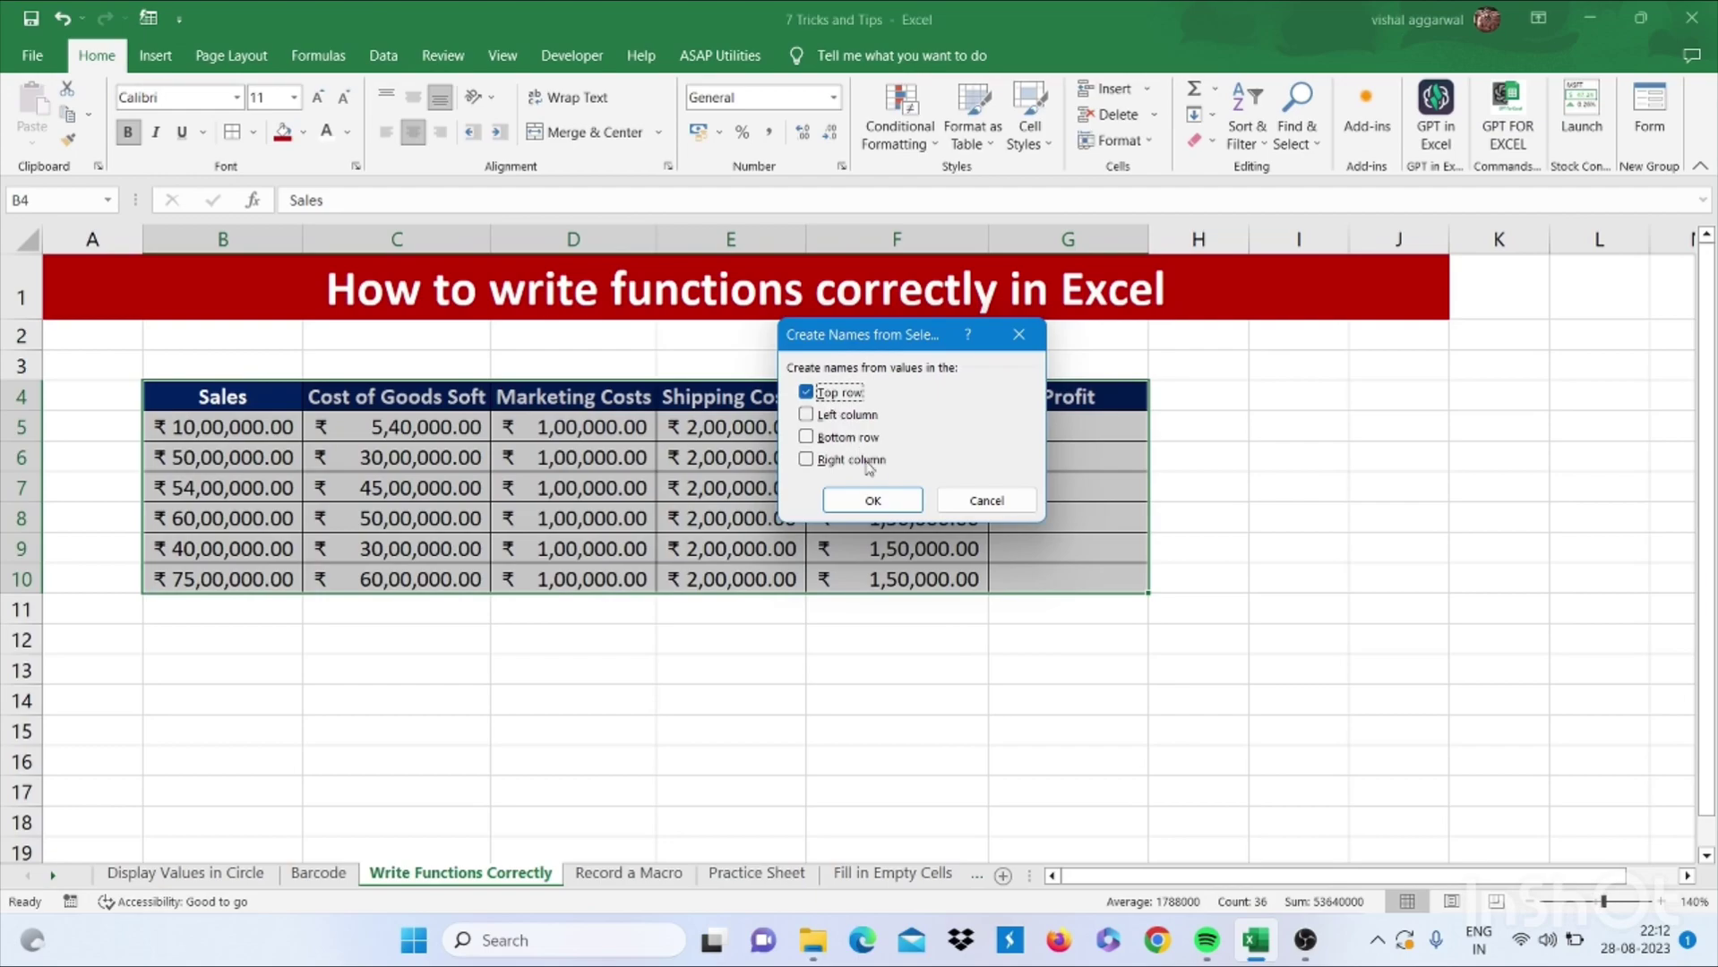
{"action": "left_click", "coordinate": [873, 498]}
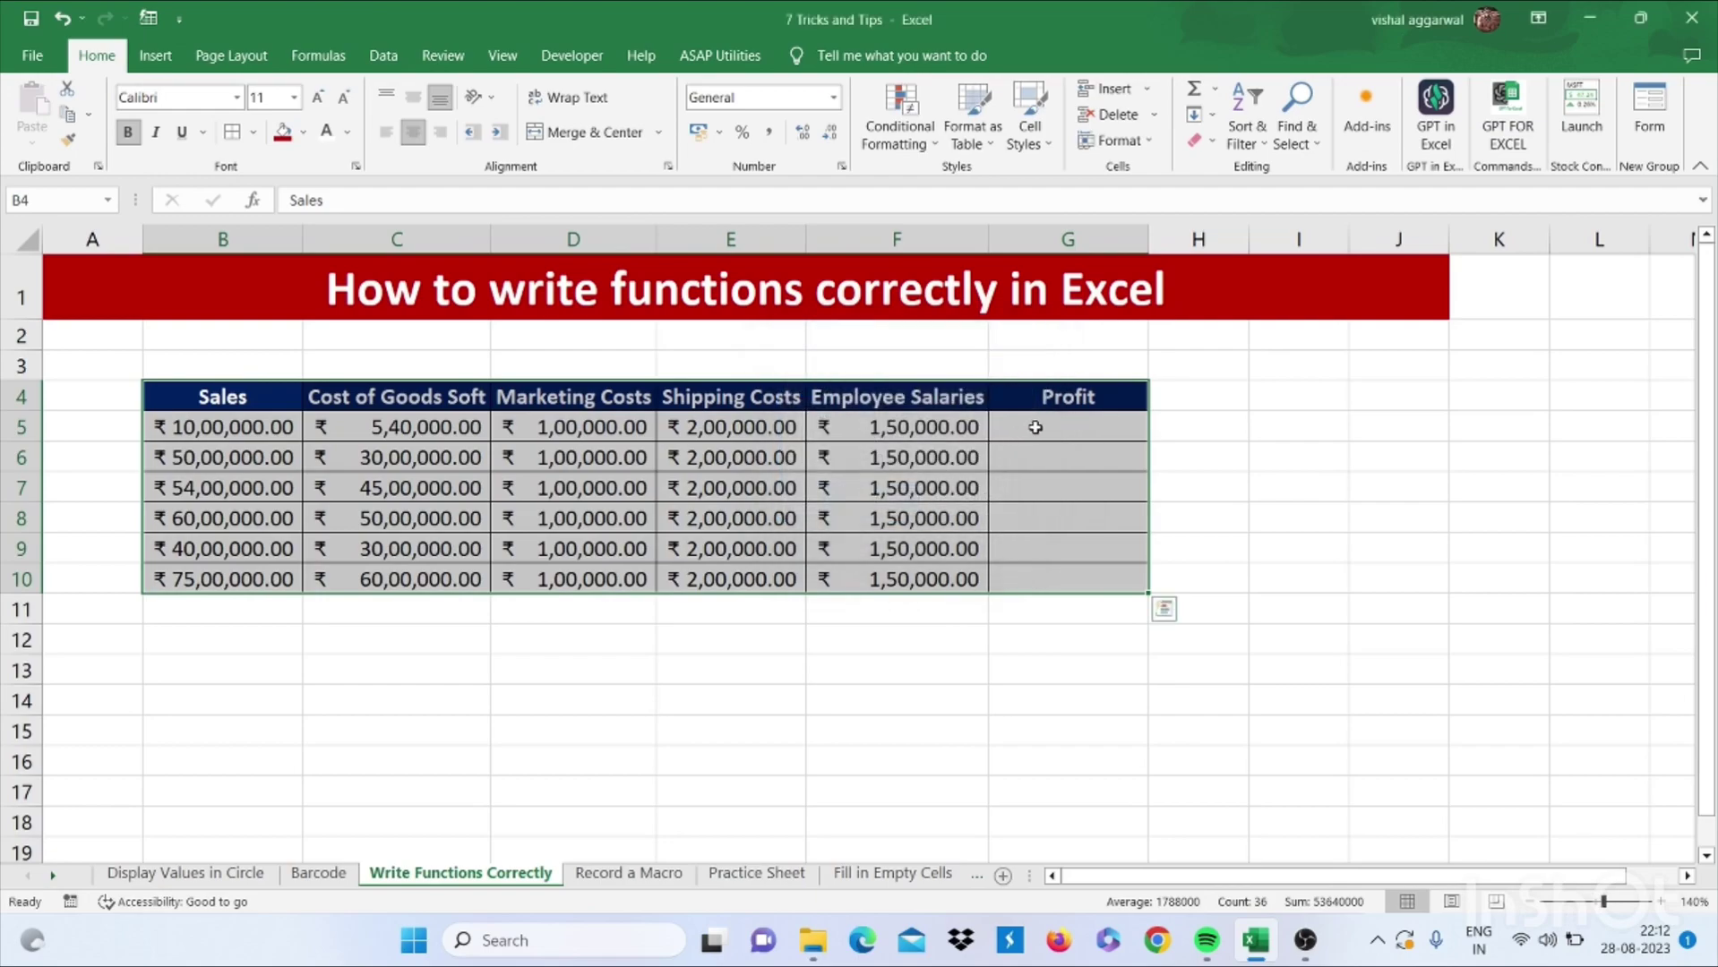
{"action": "left_click", "coordinate": [1038, 427]}
Enter =Sales-Cost_of_Goods_Soft-Marketing_Costs-Shipping_Costs-Employee_Salaries in G5 and fill it to G10
{"action": "type", "text": "="}
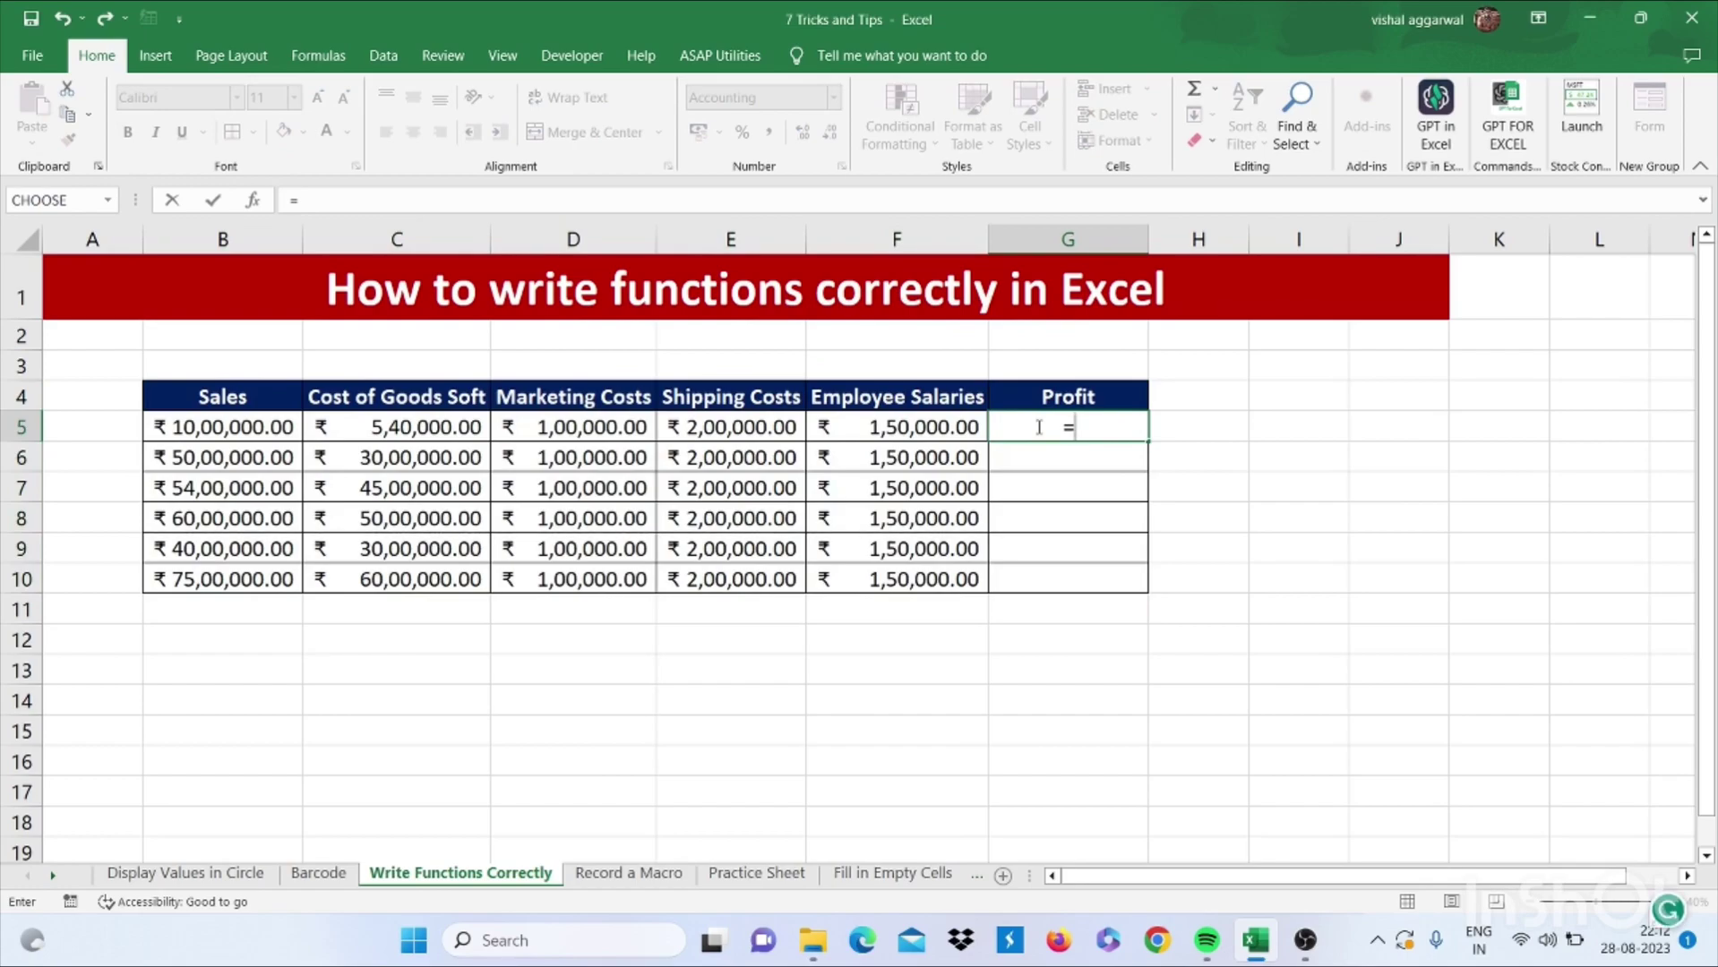
{"action": "type", "text": "Sal"}
{"action": "key", "text": "Tab"}
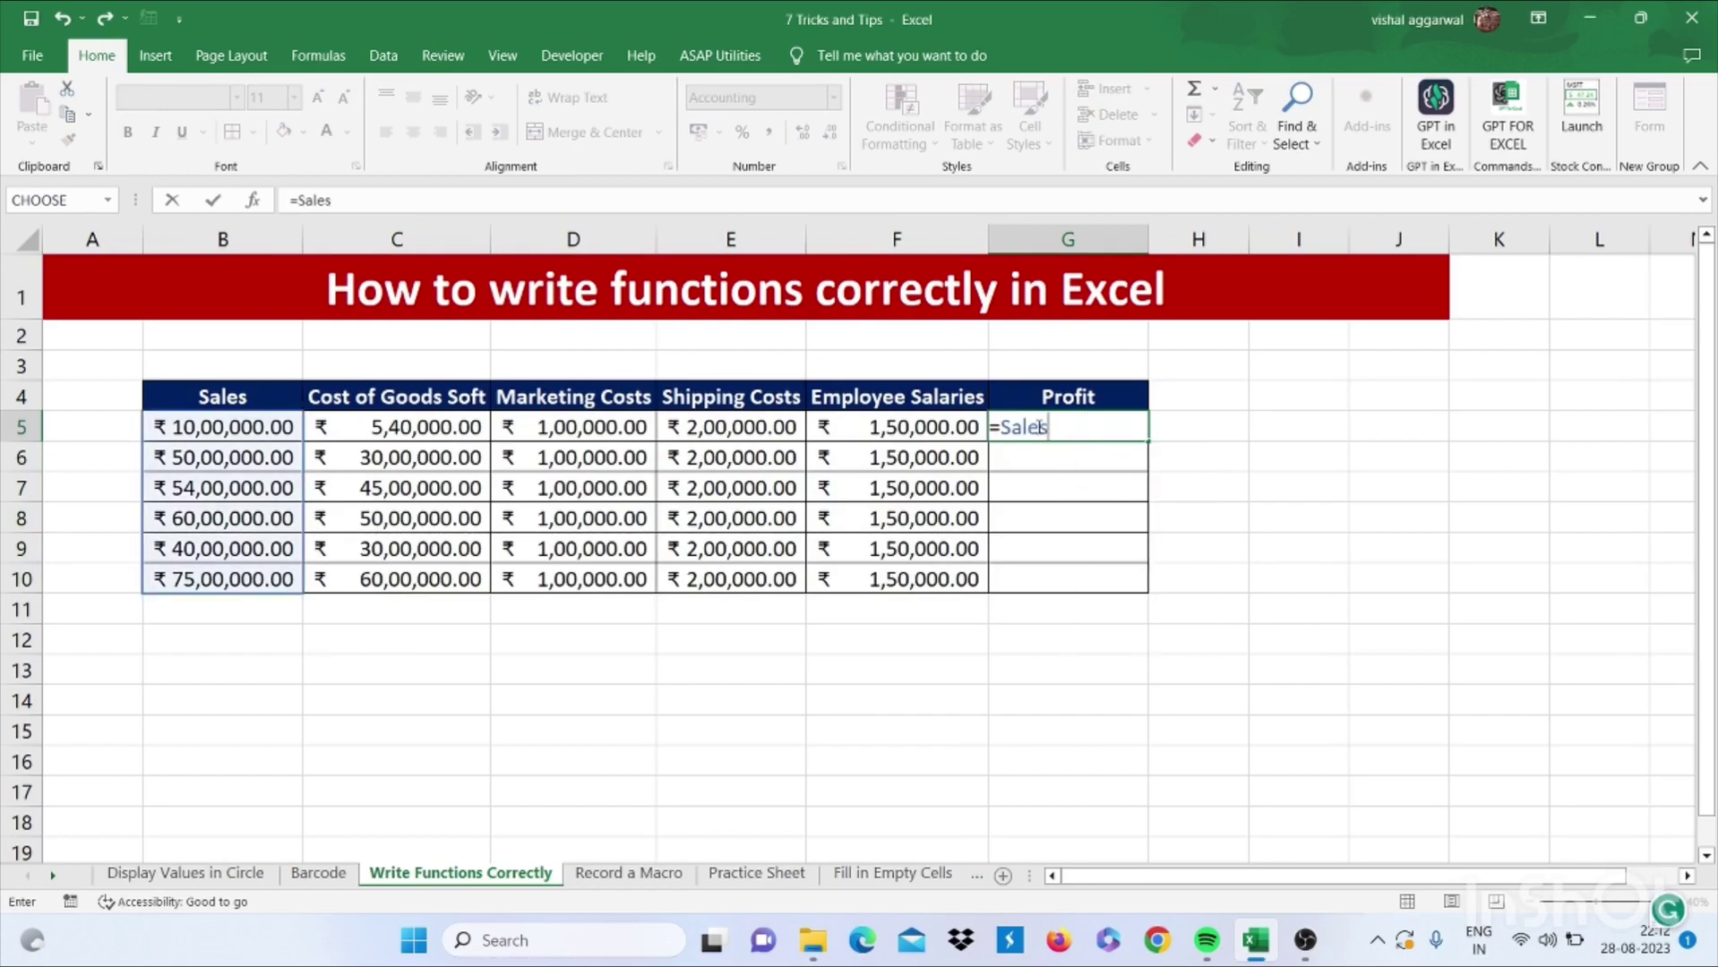
{"action": "type", "text": "-cos"}
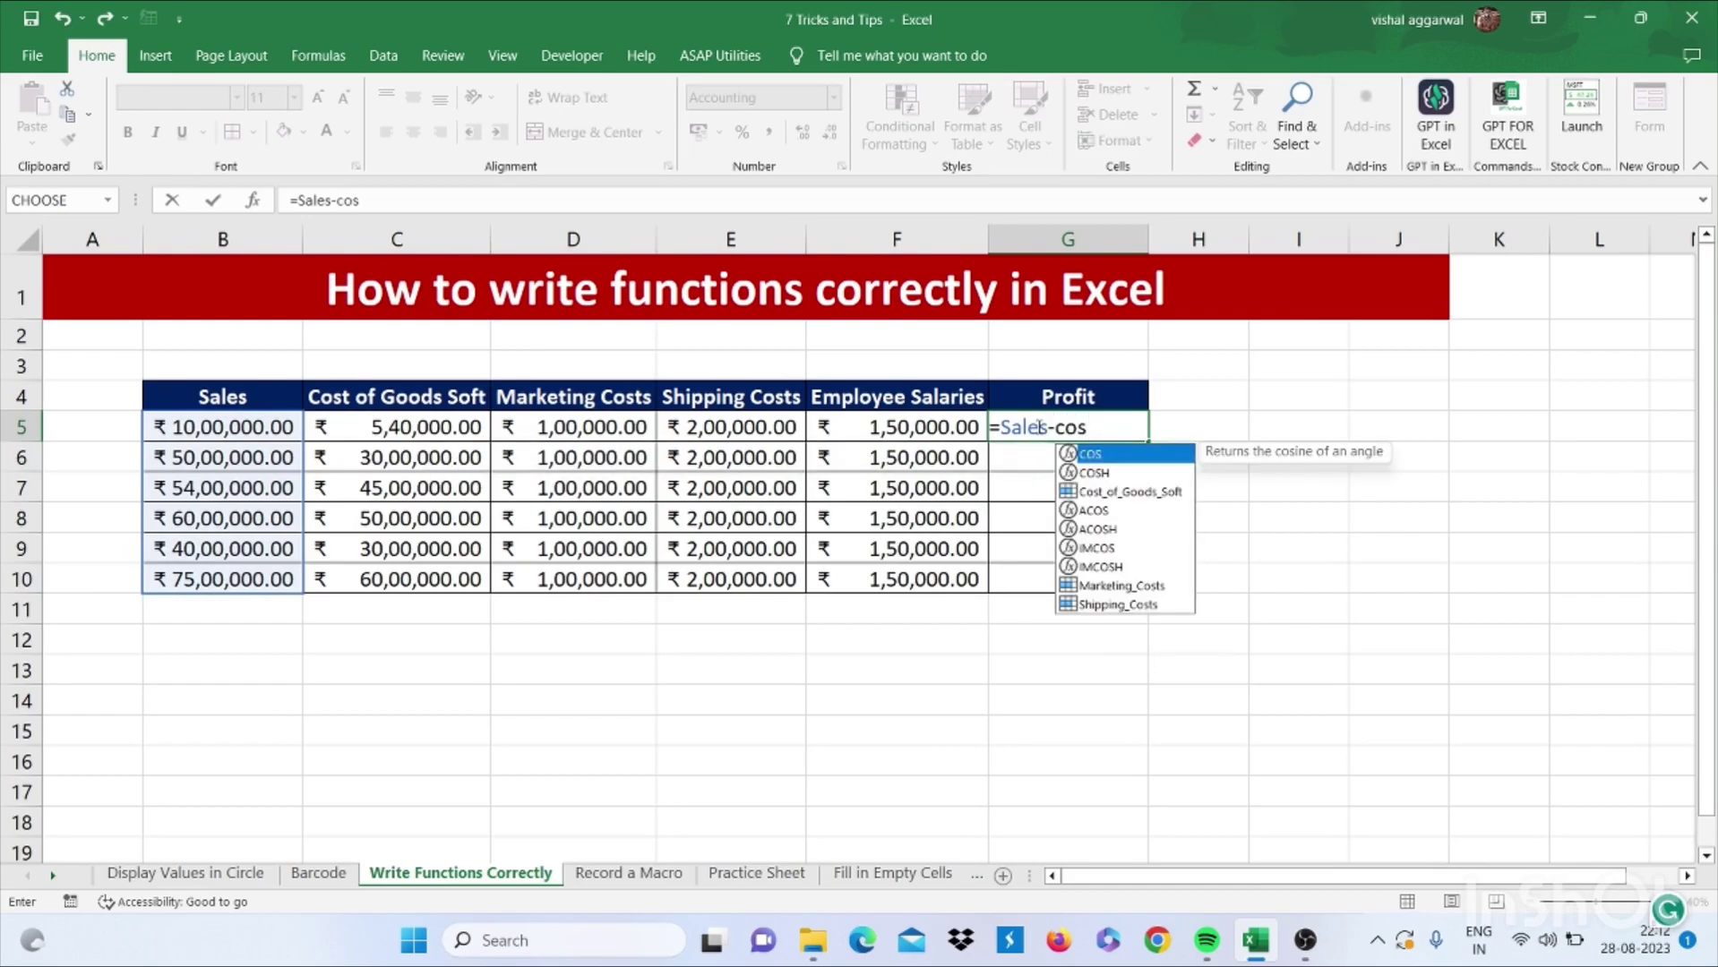
{"action": "type", "text": "t"}
{"action": "key", "text": "Tab"}
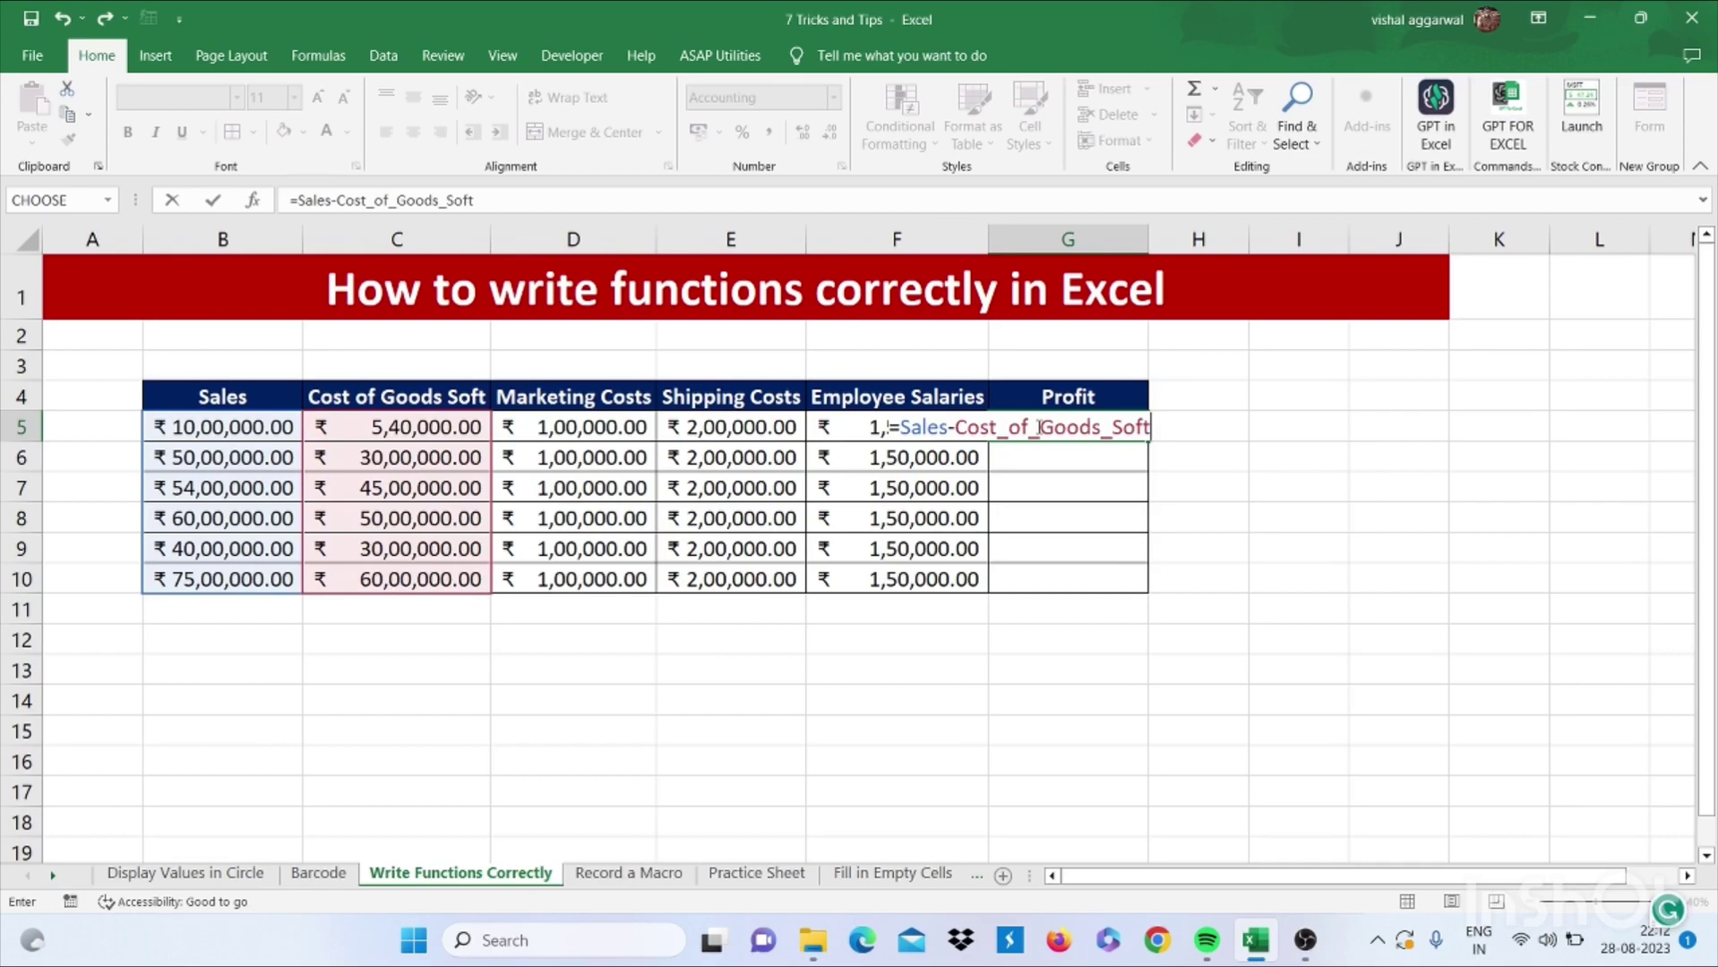
{"action": "type", "text": "-marketing_Costs-ship"}
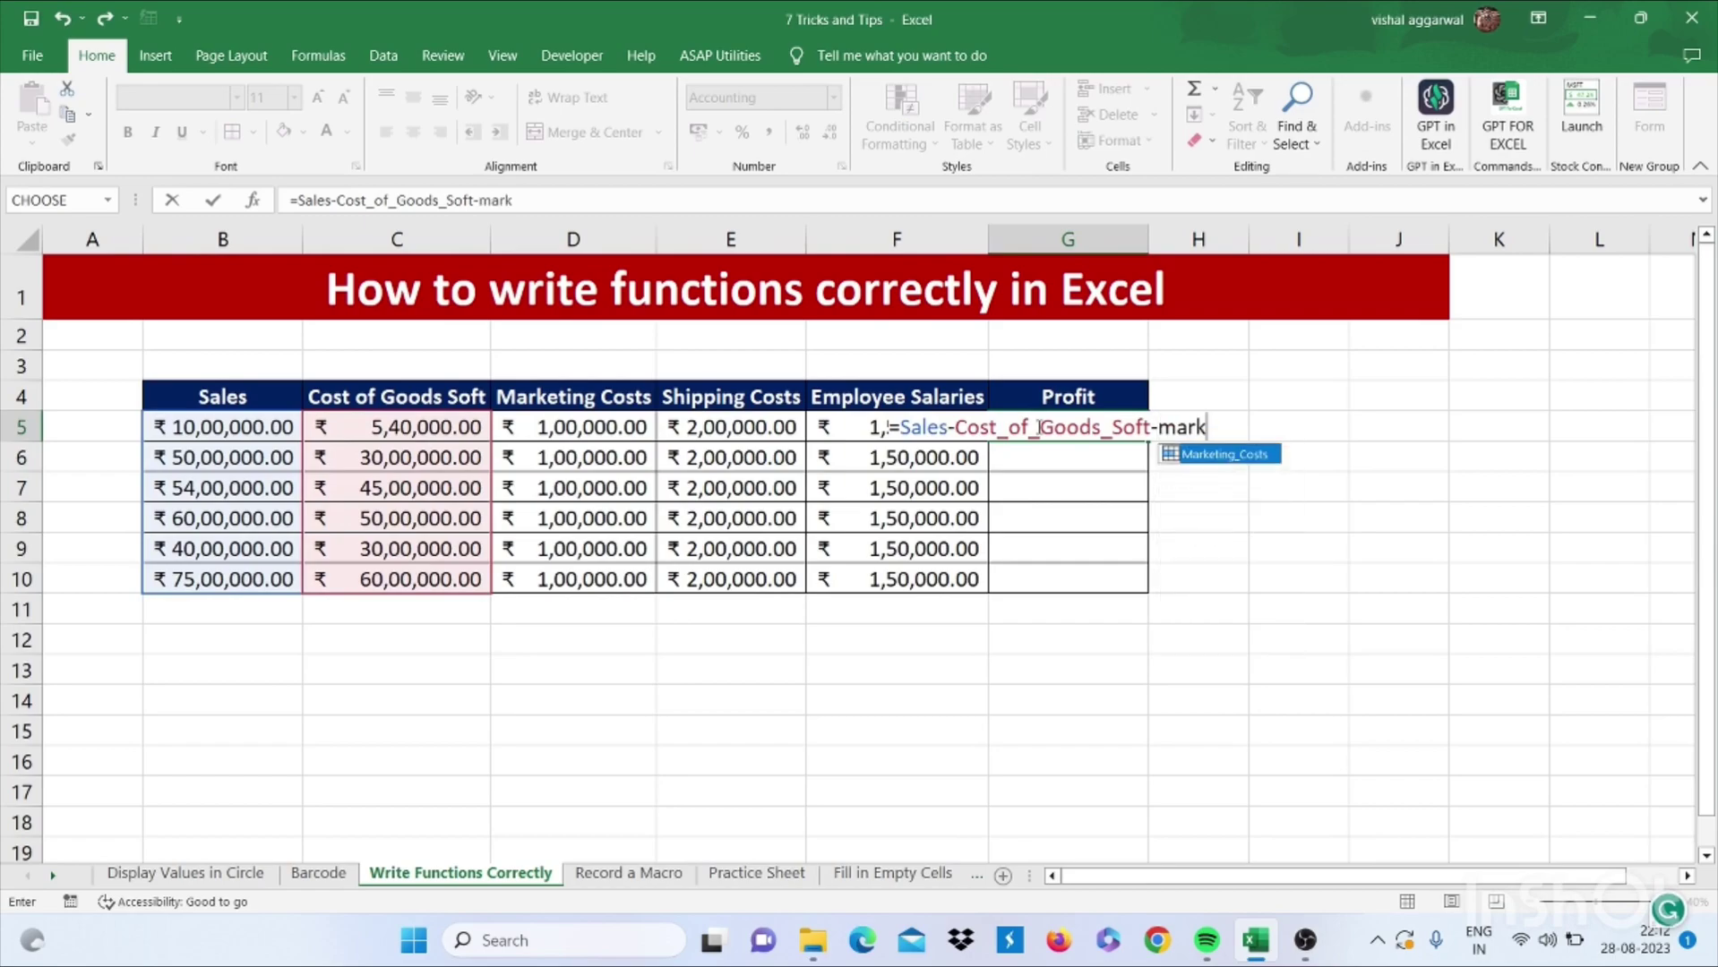
{"action": "key", "text": "Tab"}
{"action": "type", "text": "-ship"}
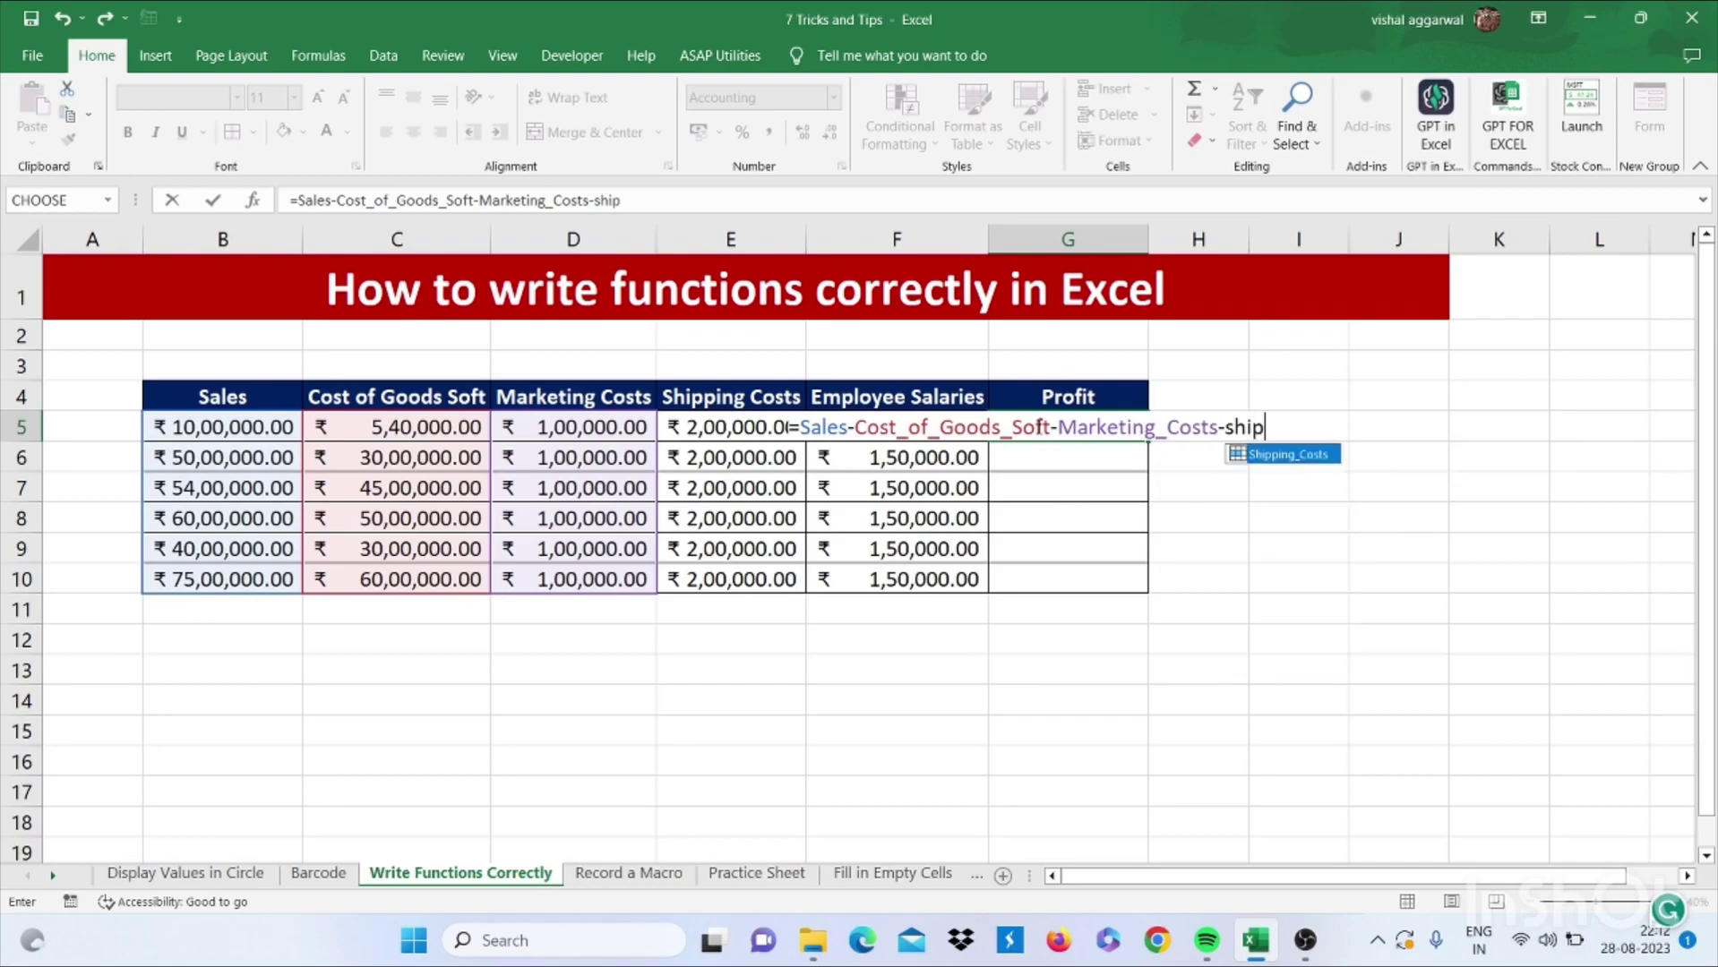
{"action": "key", "text": "Tab"}
{"action": "type", "text": "-"}
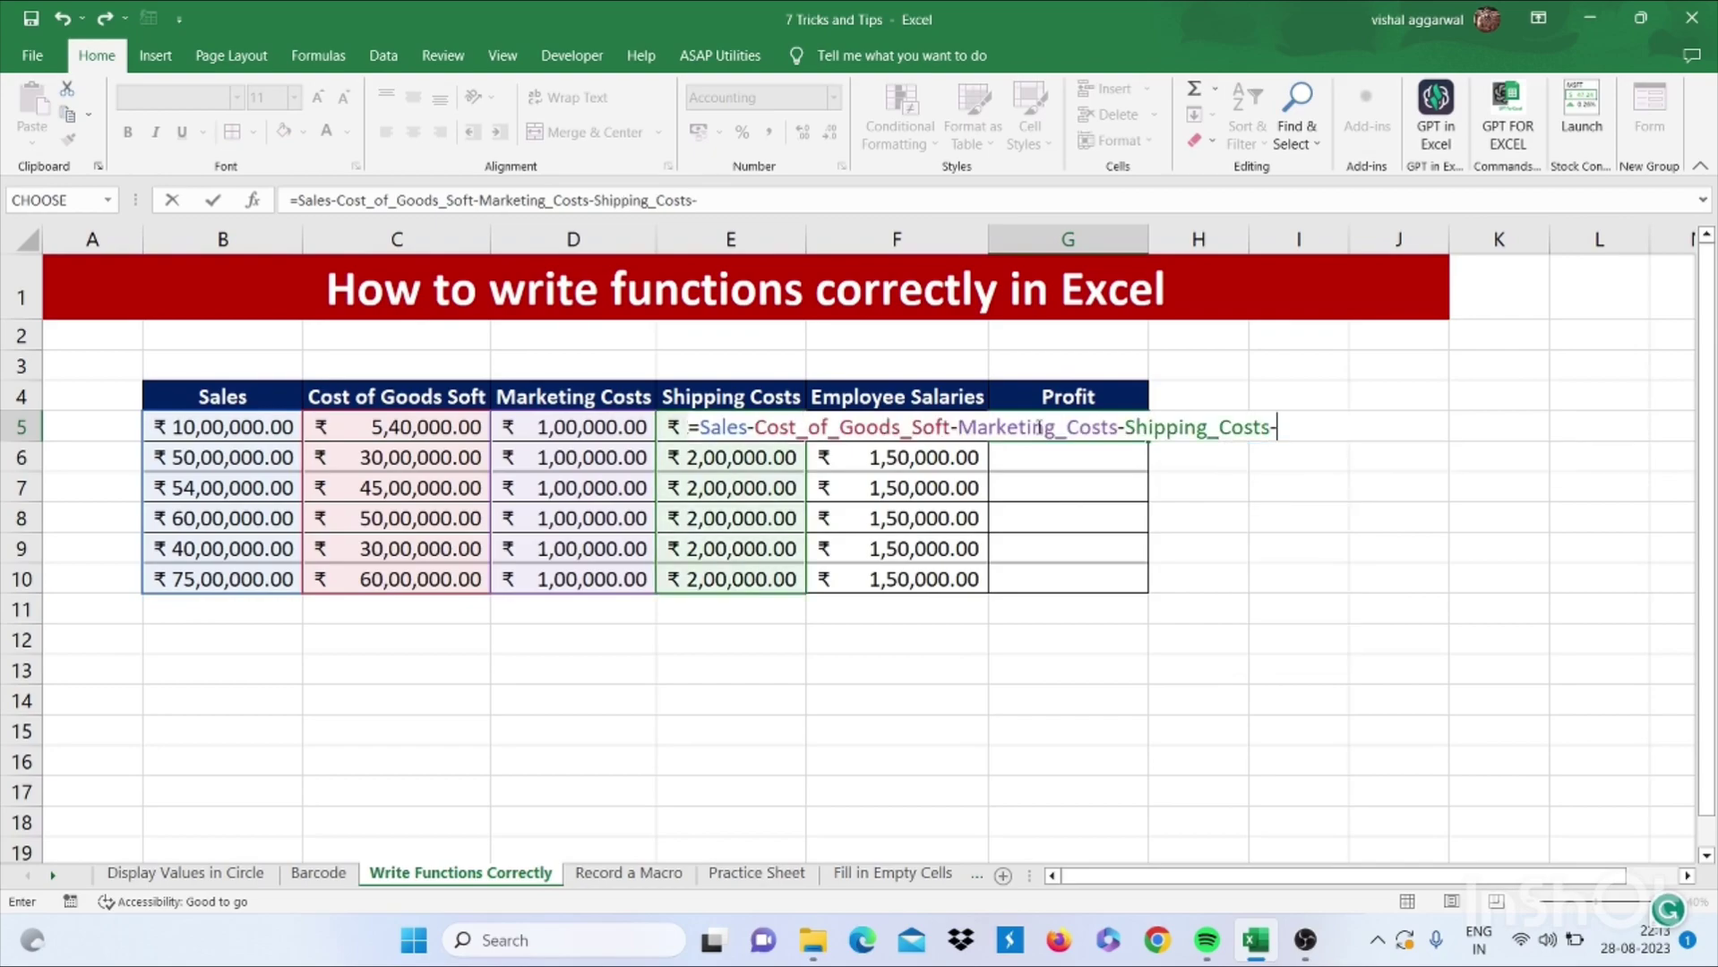
{"action": "type", "text": "empl"}
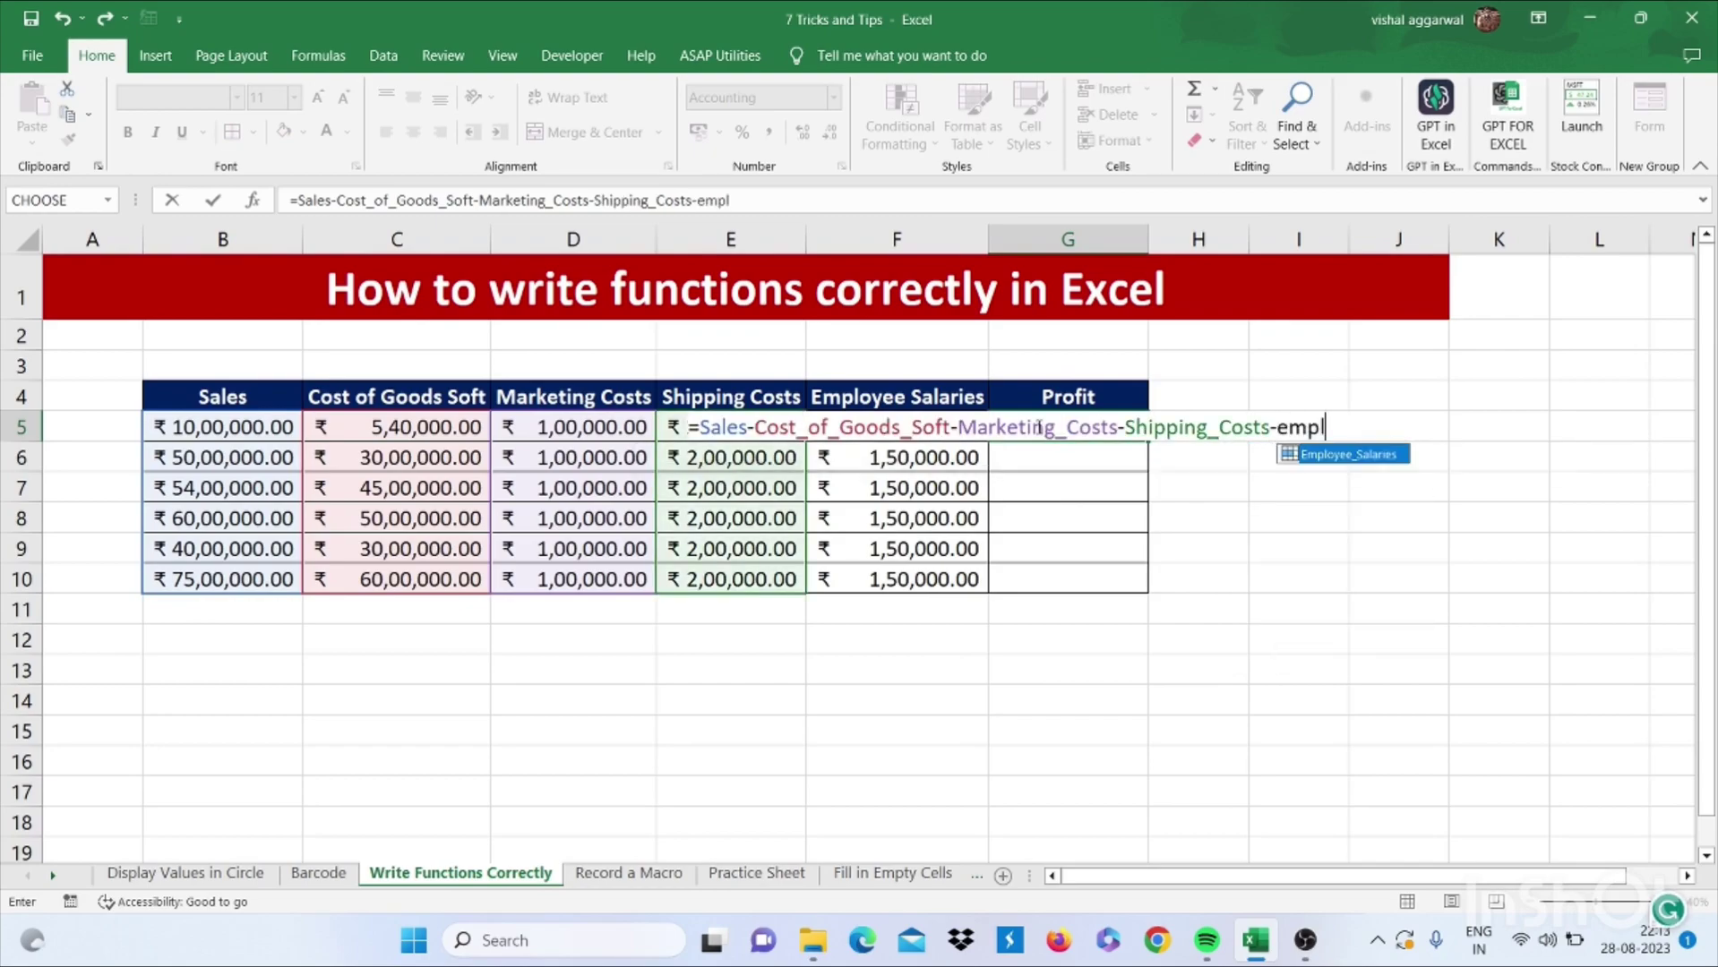
{"action": "key", "text": "Tab"}
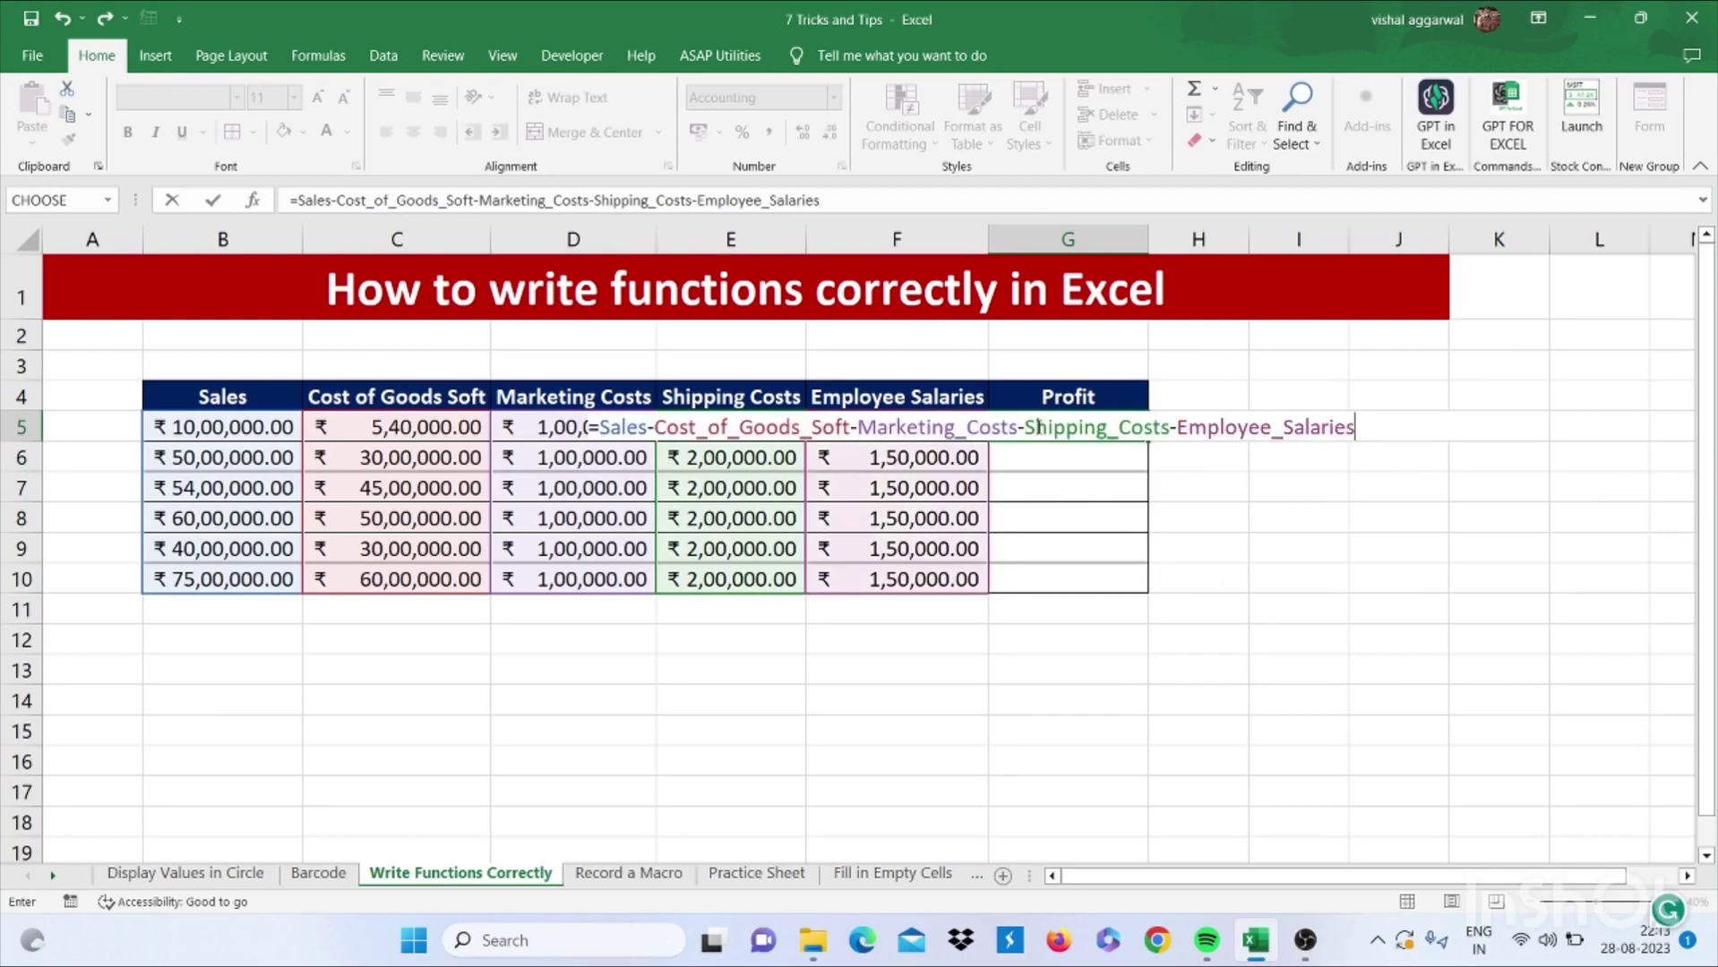
{"action": "key", "text": "Return"}
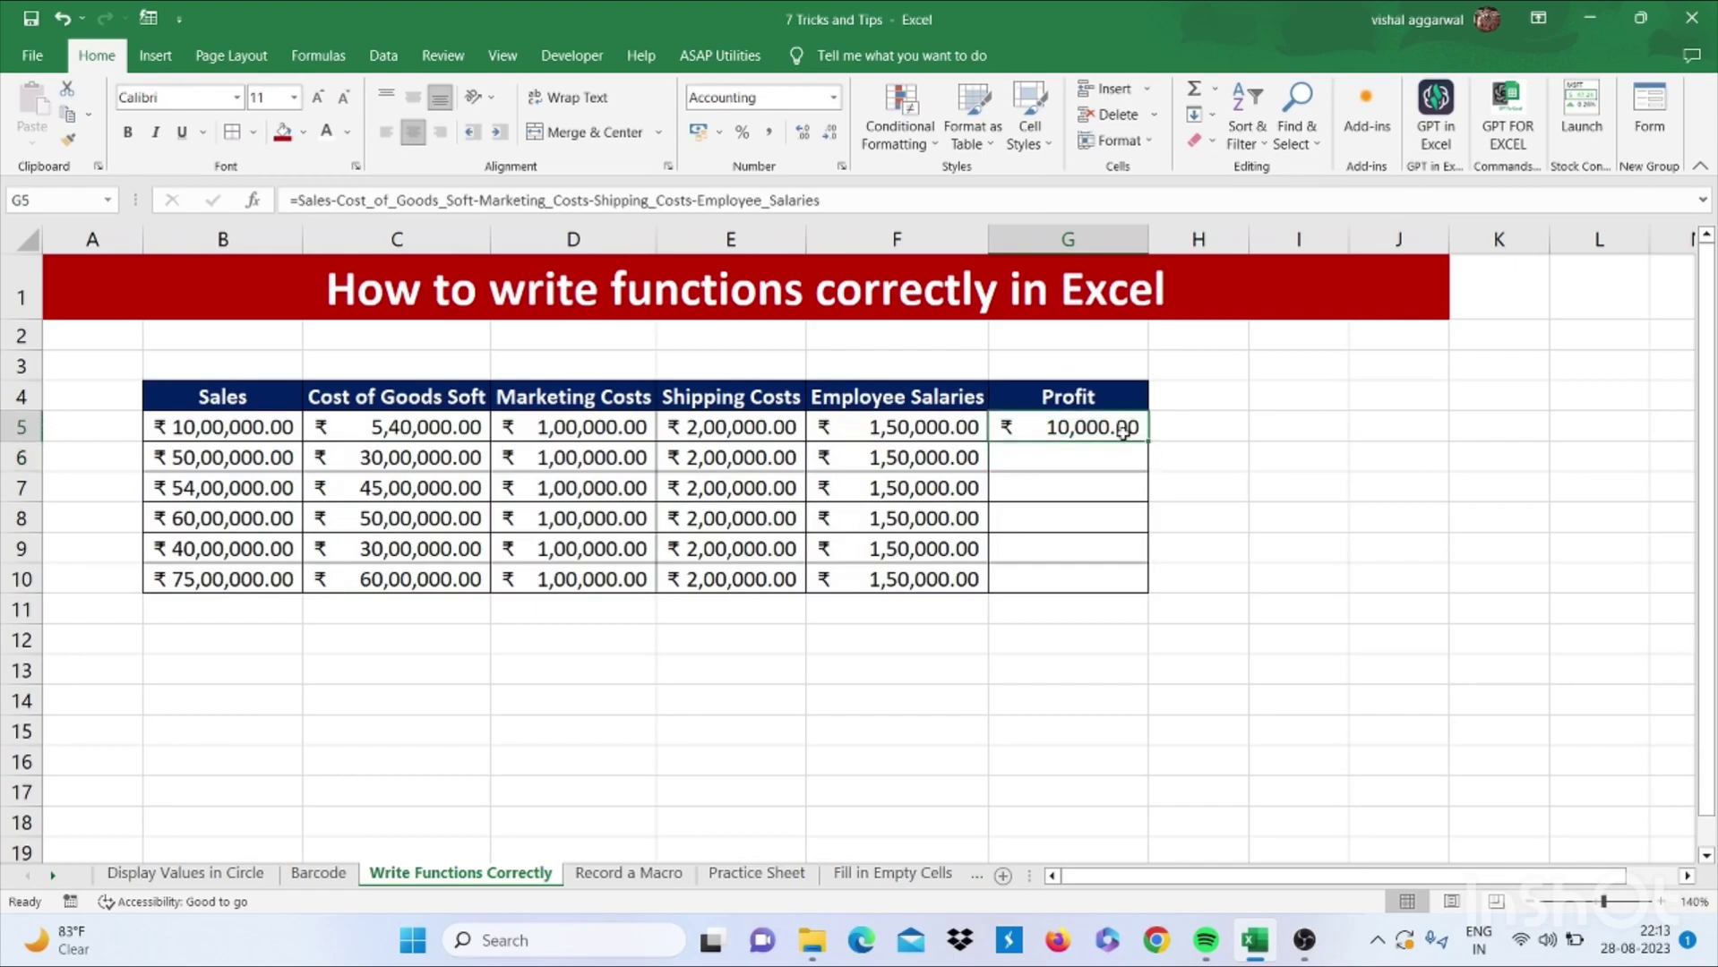
{"action": "double_click", "coordinate": [1150, 440]}
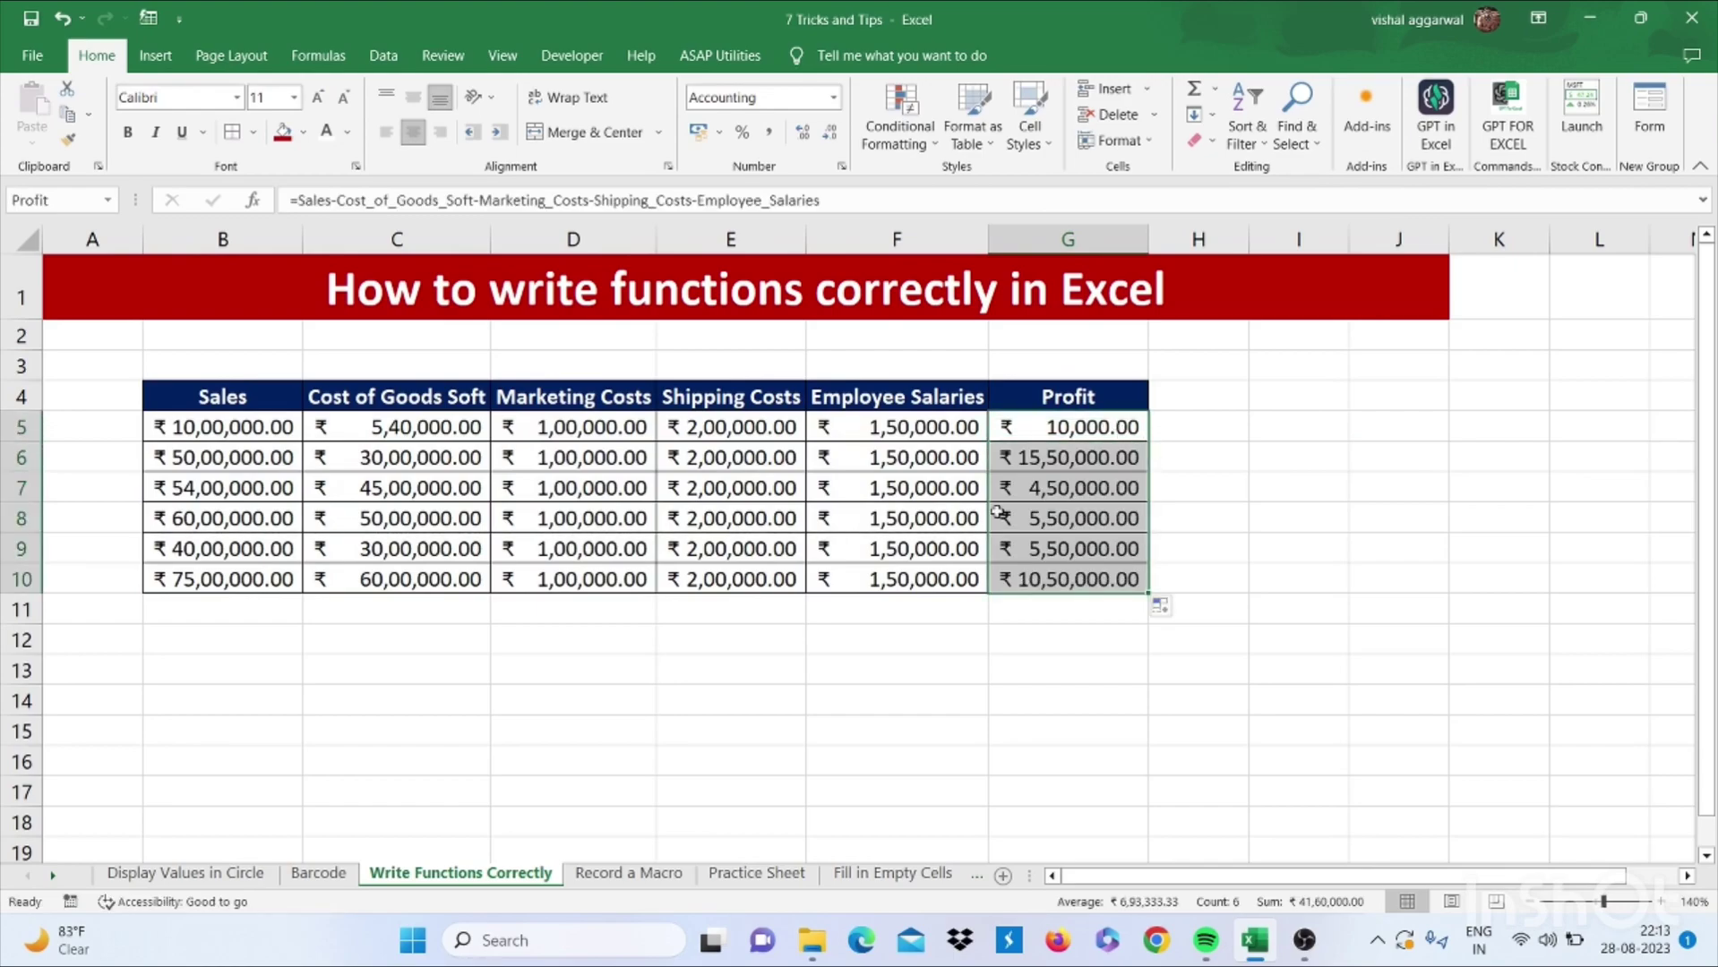
{"action": "left_click", "coordinate": [605, 878]}
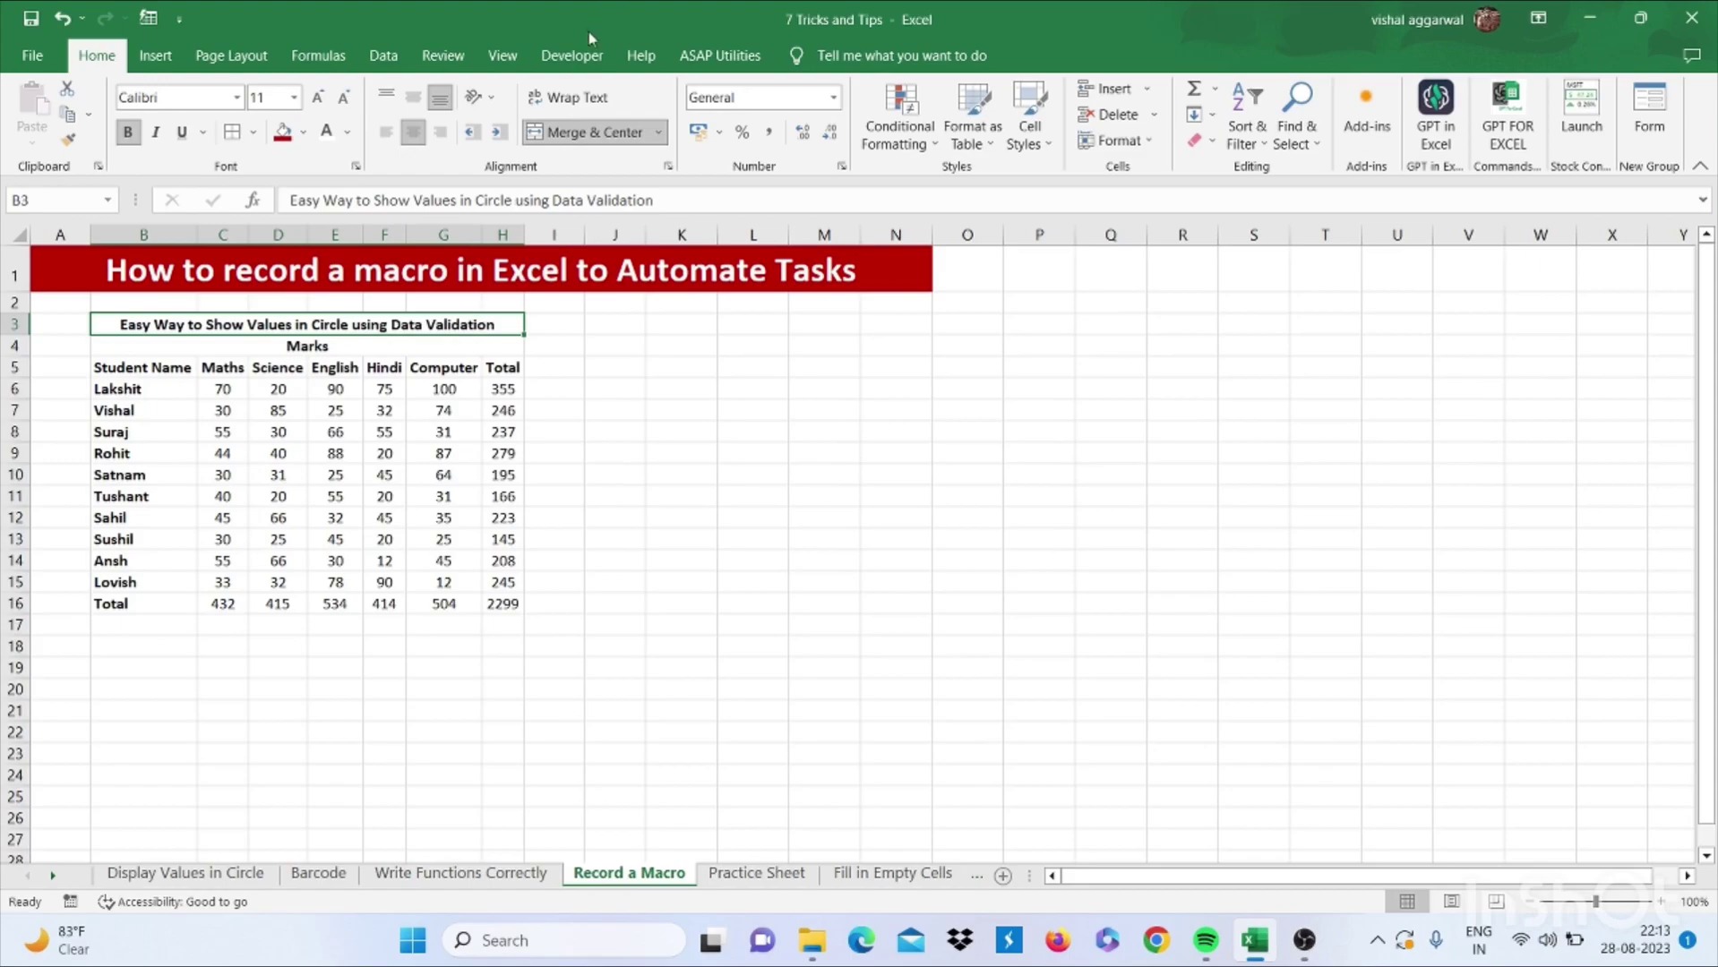
Record a new macro Macro3 in This Workbook with shortcut Ctrl+Shift+S
{"action": "left_click", "coordinate": [576, 55]}
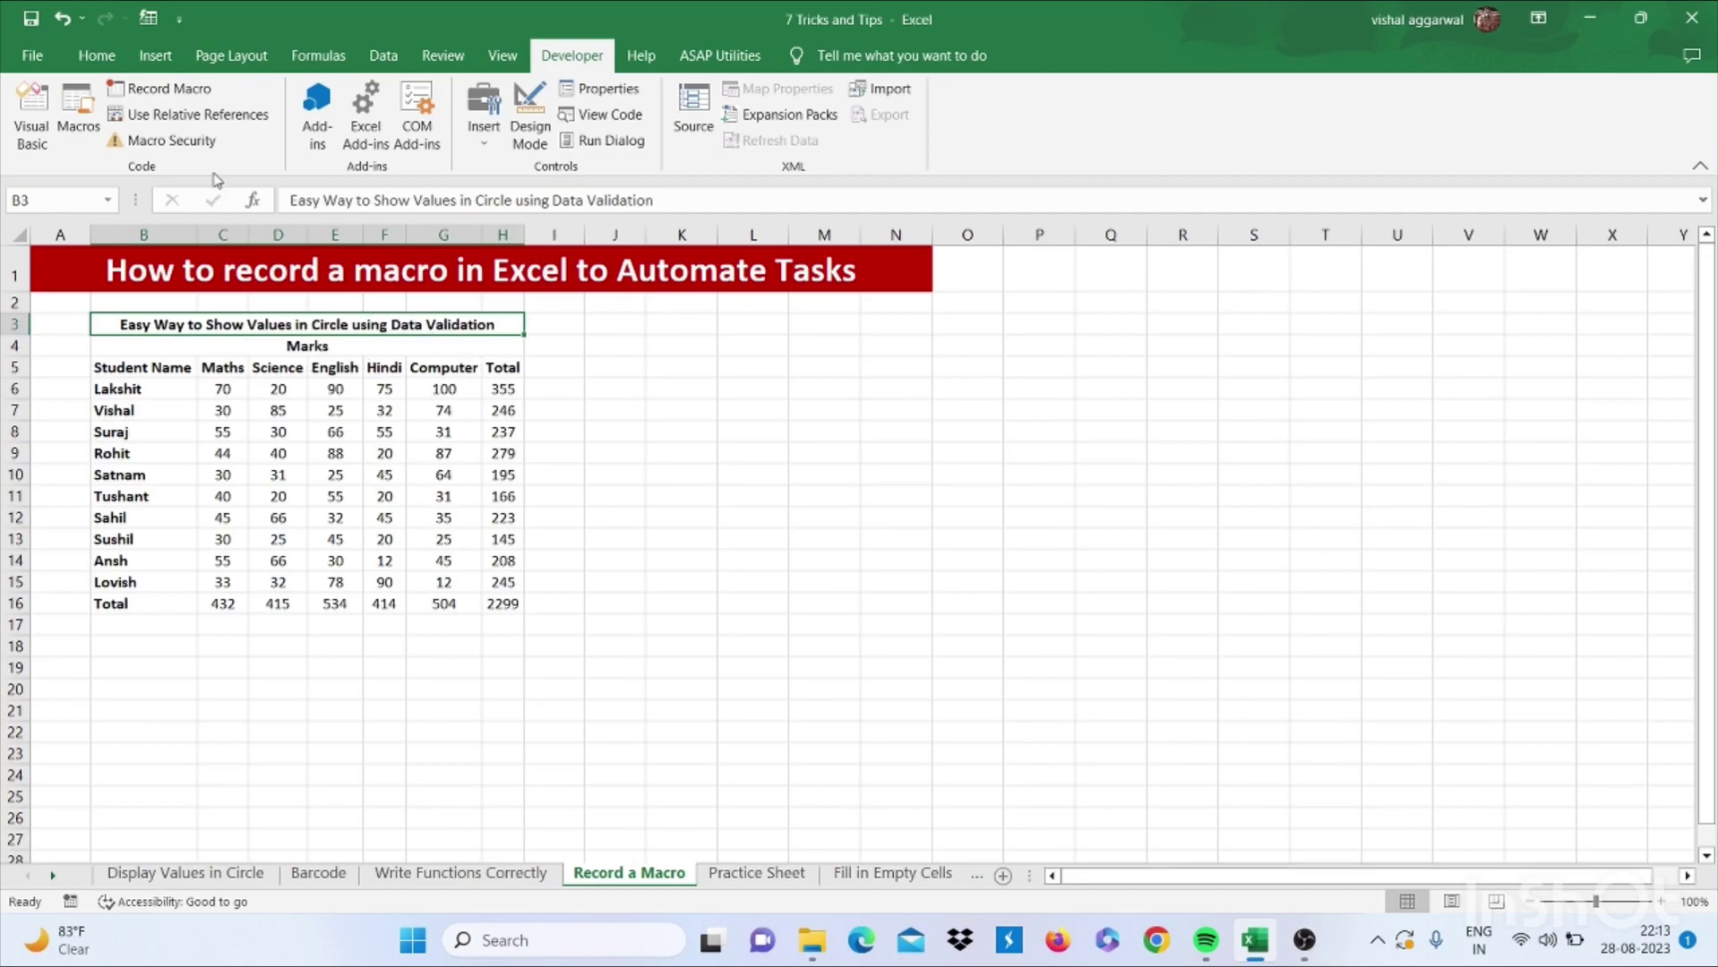
{"action": "left_click", "coordinate": [176, 95]}
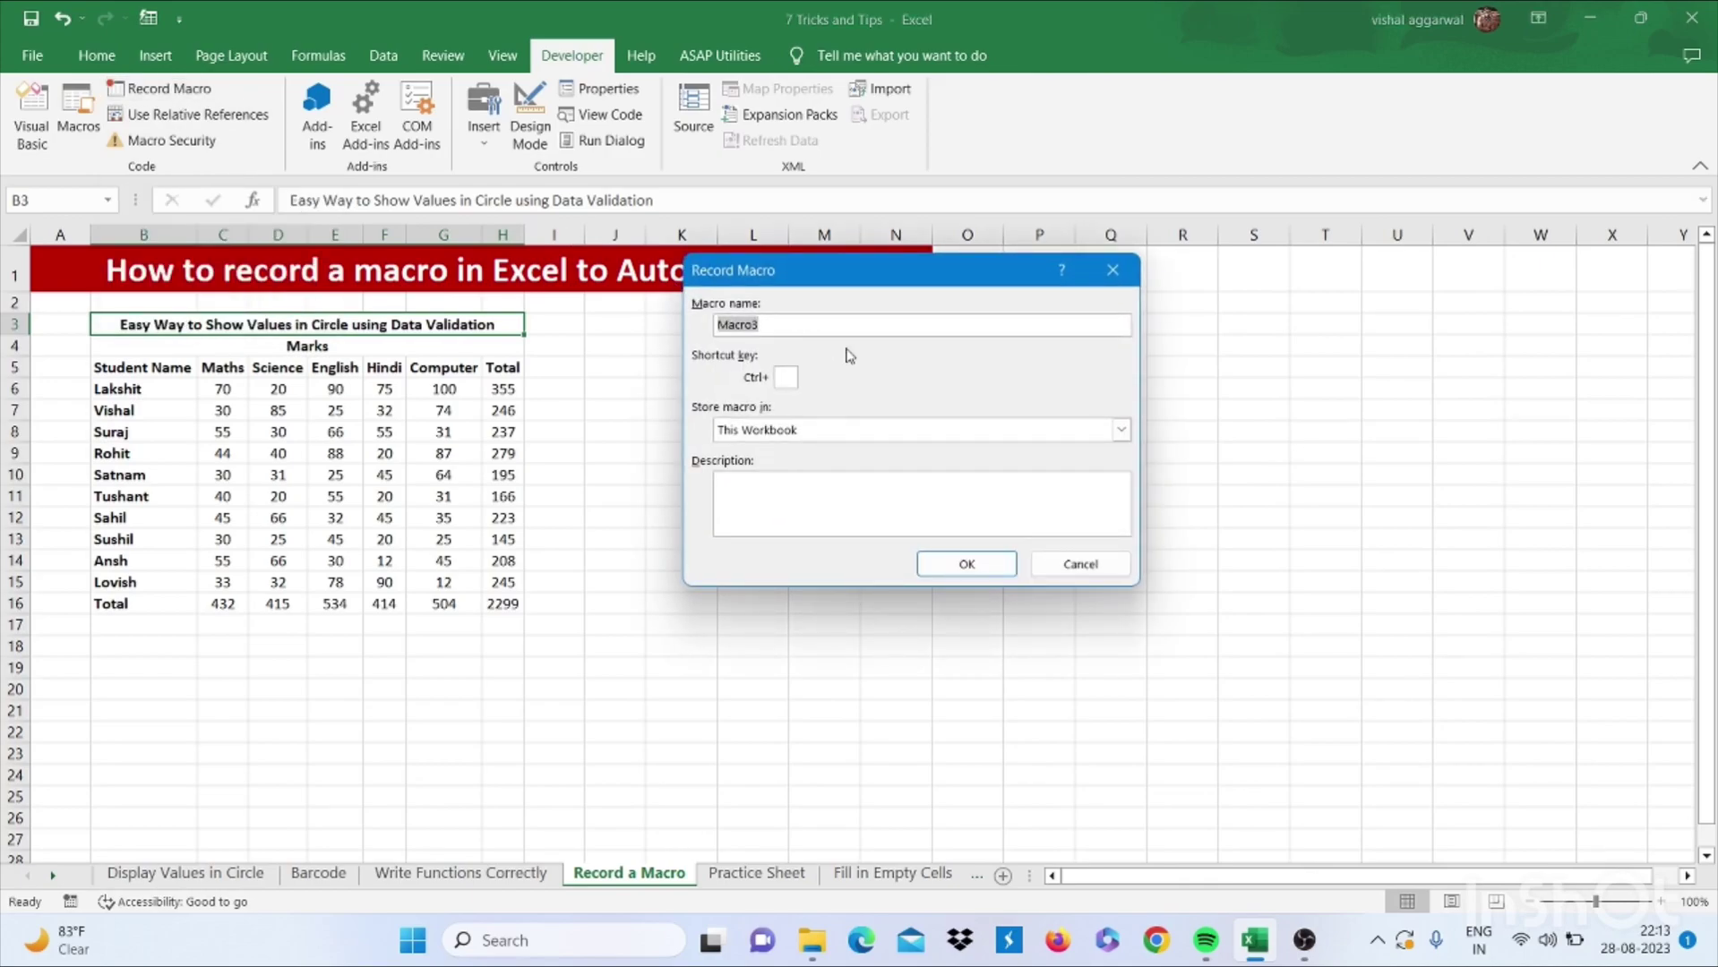
{"action": "left_click", "coordinate": [785, 376]}
{"action": "type", "text": "S"}
{"action": "left_click", "coordinate": [789, 488]}
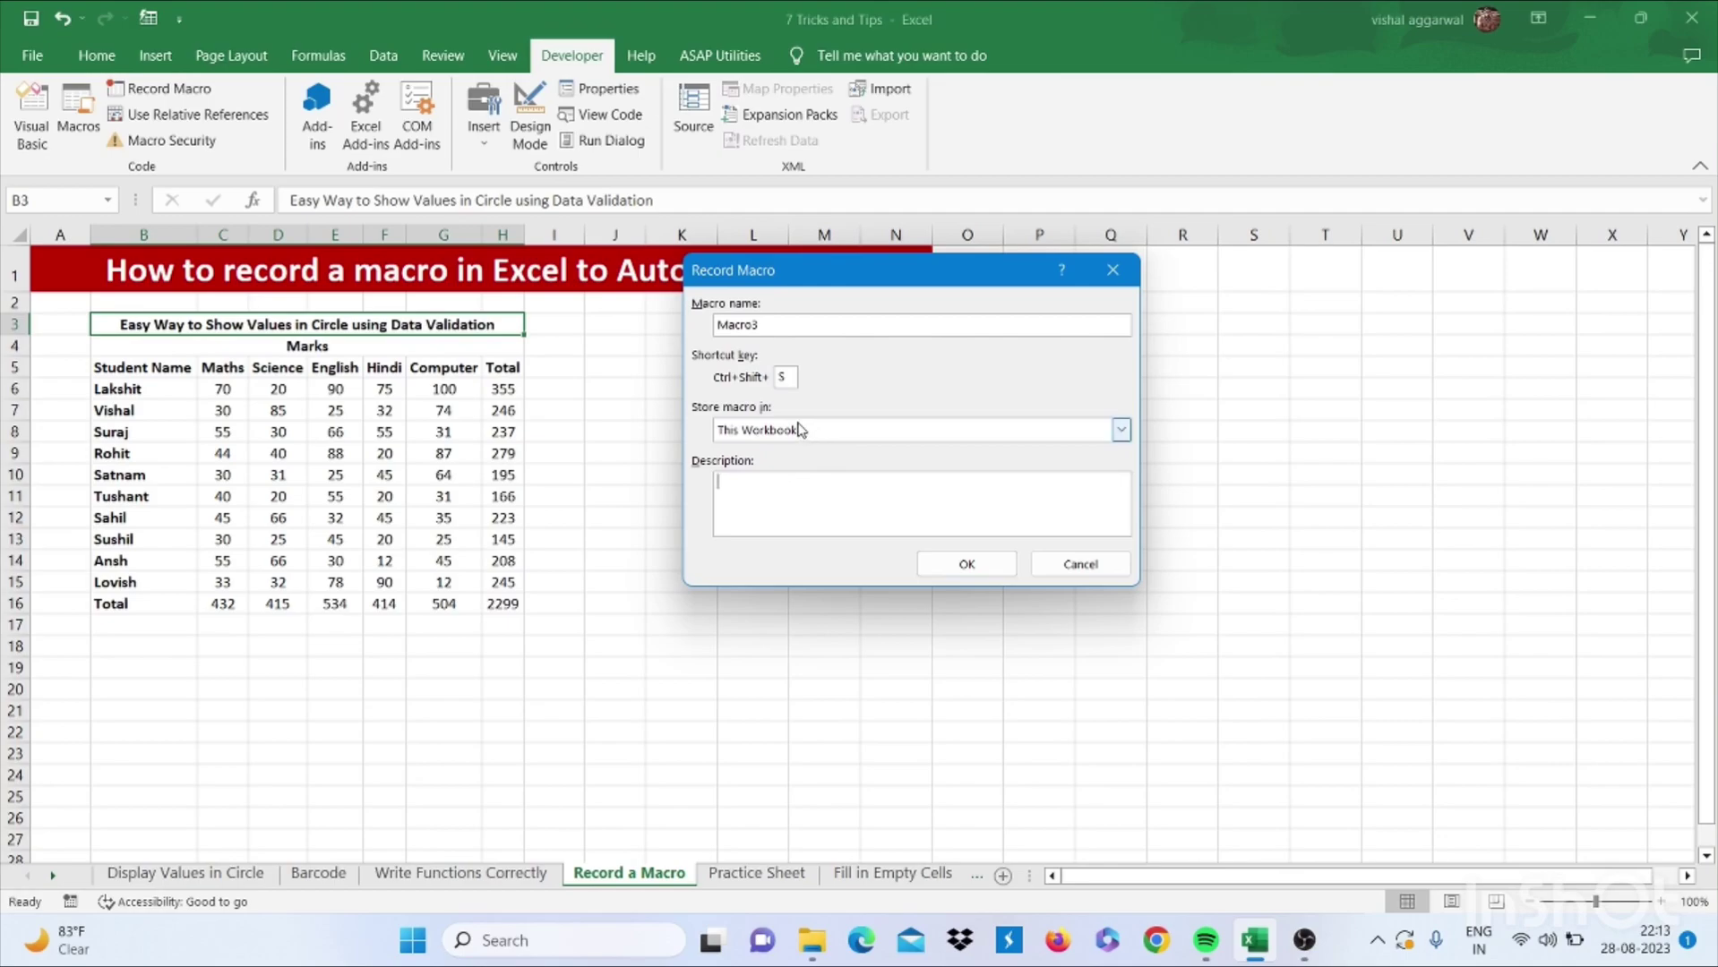
{"action": "left_click", "coordinate": [965, 564]}
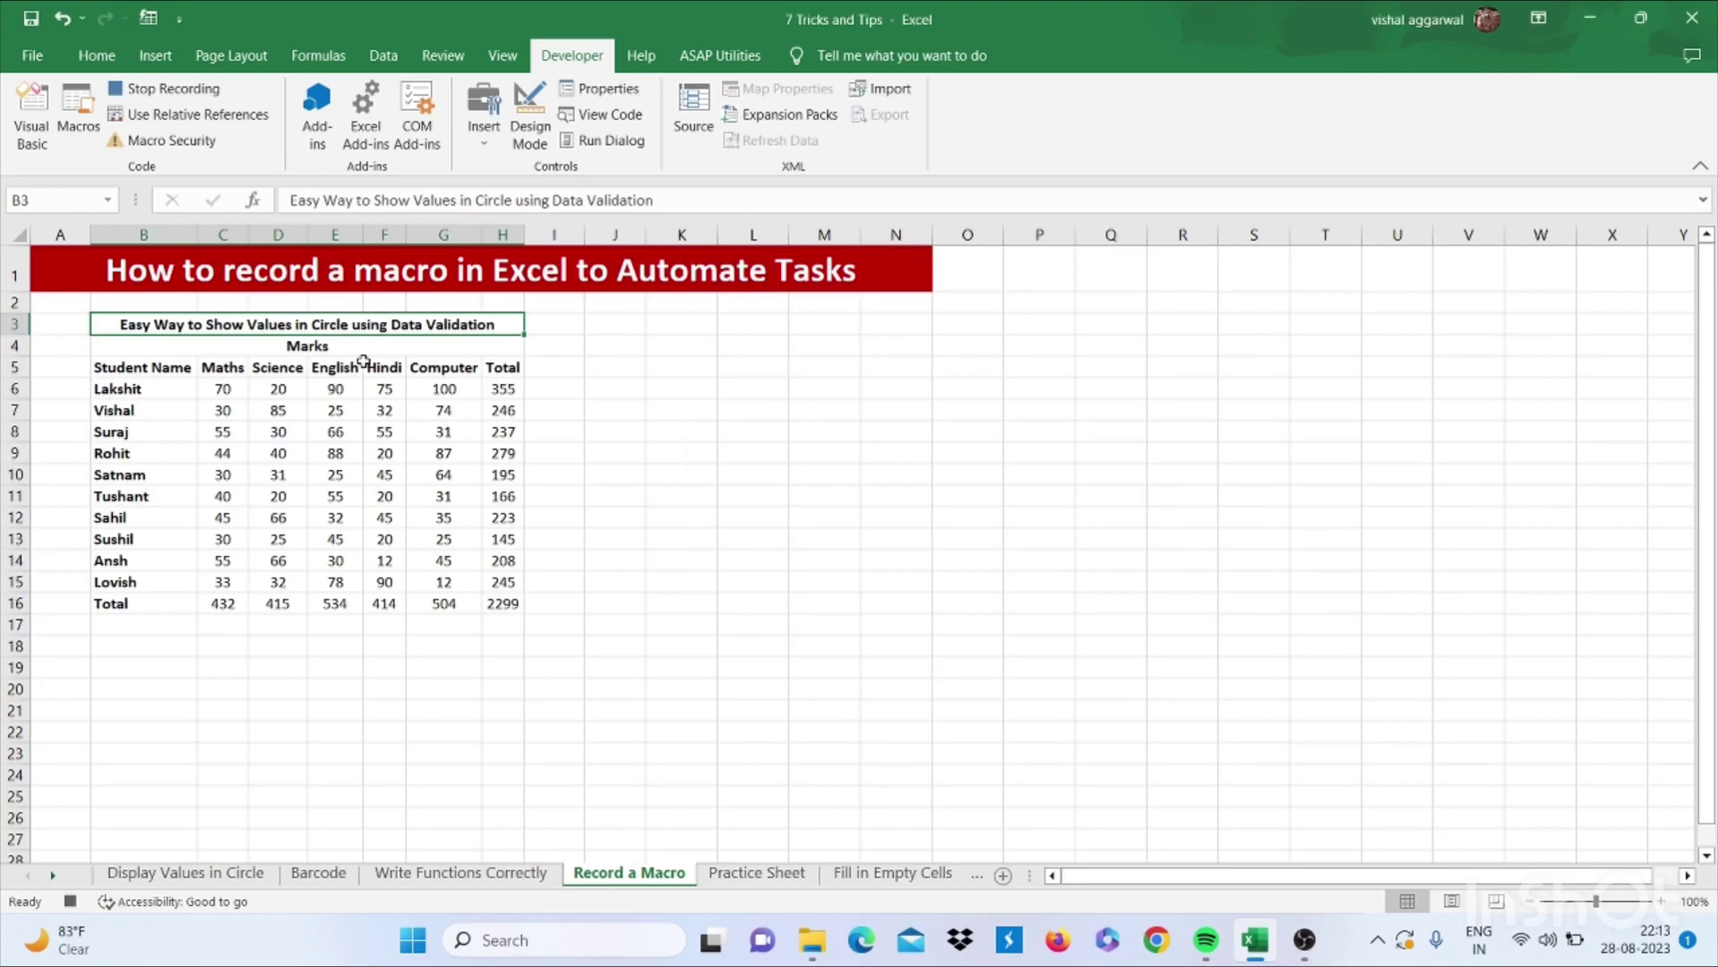
Fill the title cell B3 pale yellow and the merged Marks cell light green
{"action": "left_click", "coordinate": [103, 55]}
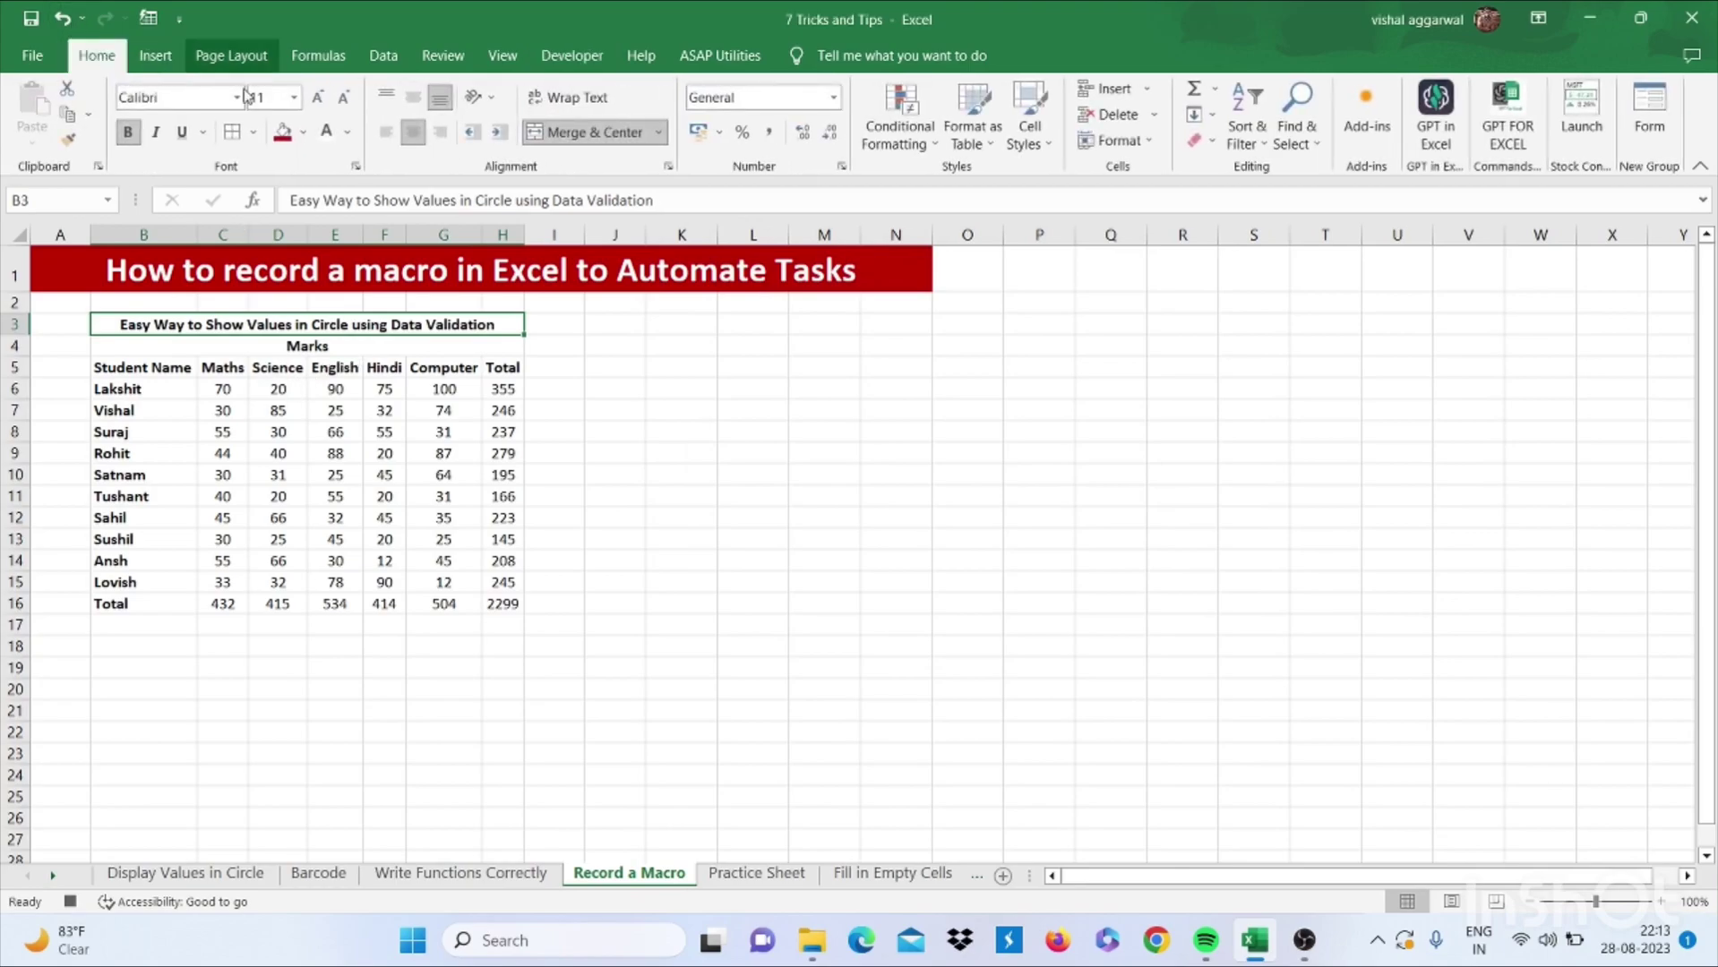
{"action": "left_click", "coordinate": [311, 136]}
{"action": "left_click", "coordinate": [408, 217]}
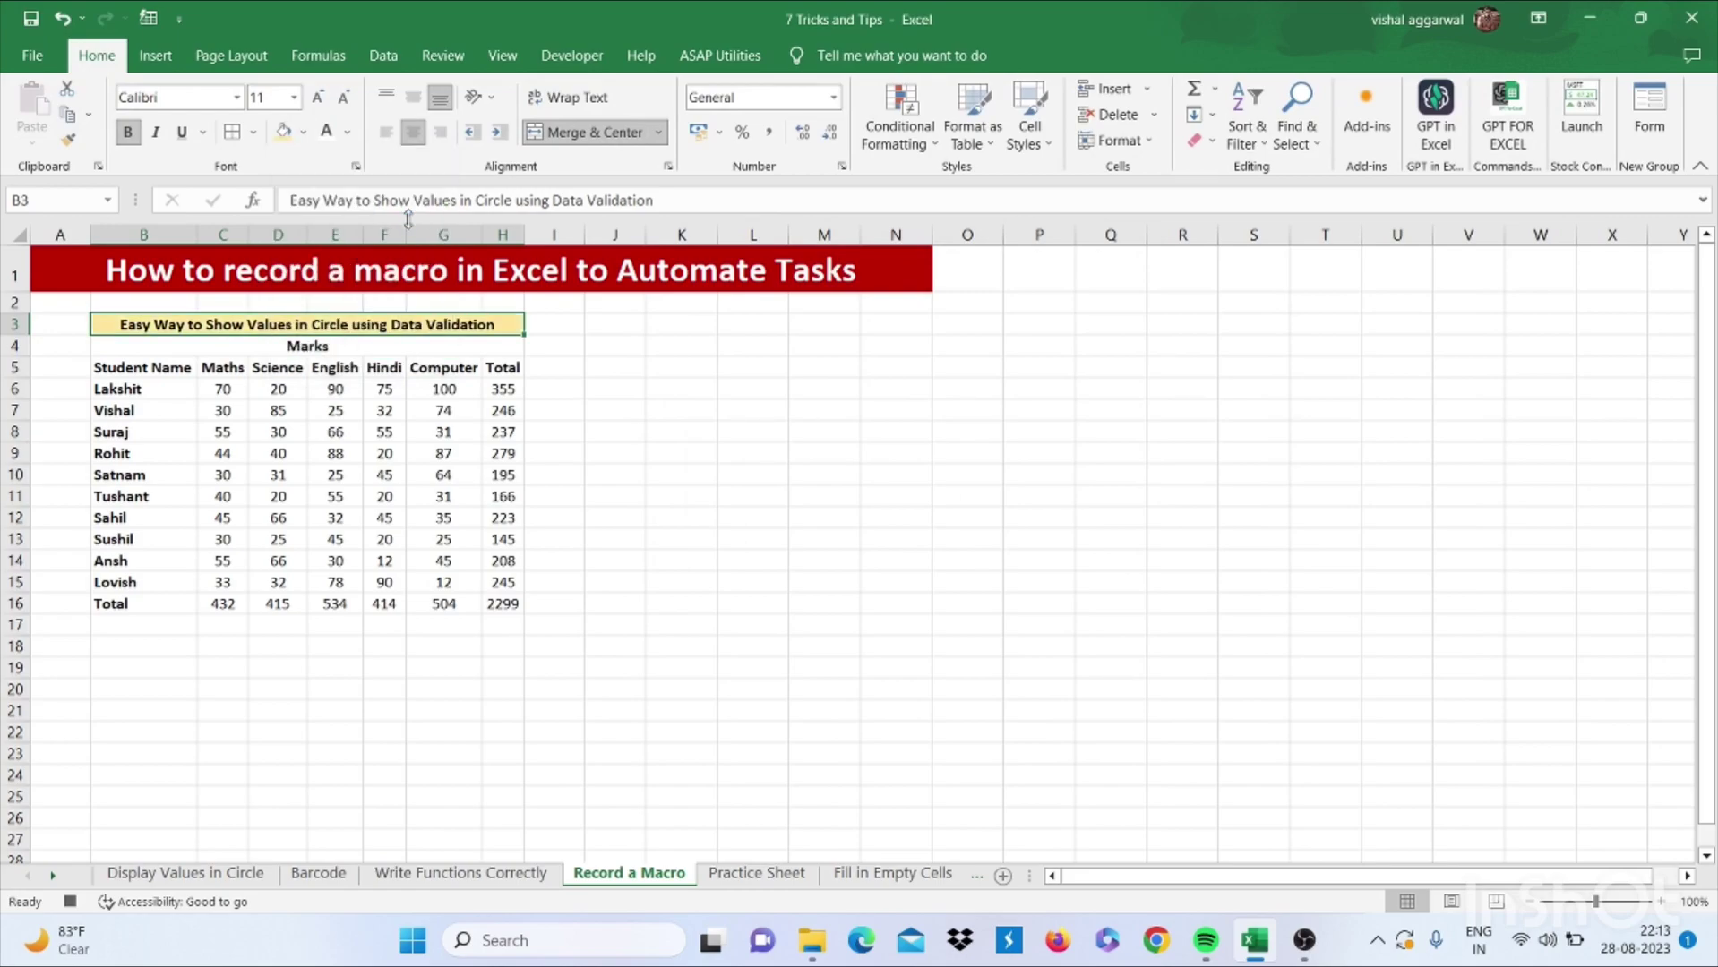
{"action": "left_click", "coordinate": [328, 346]}
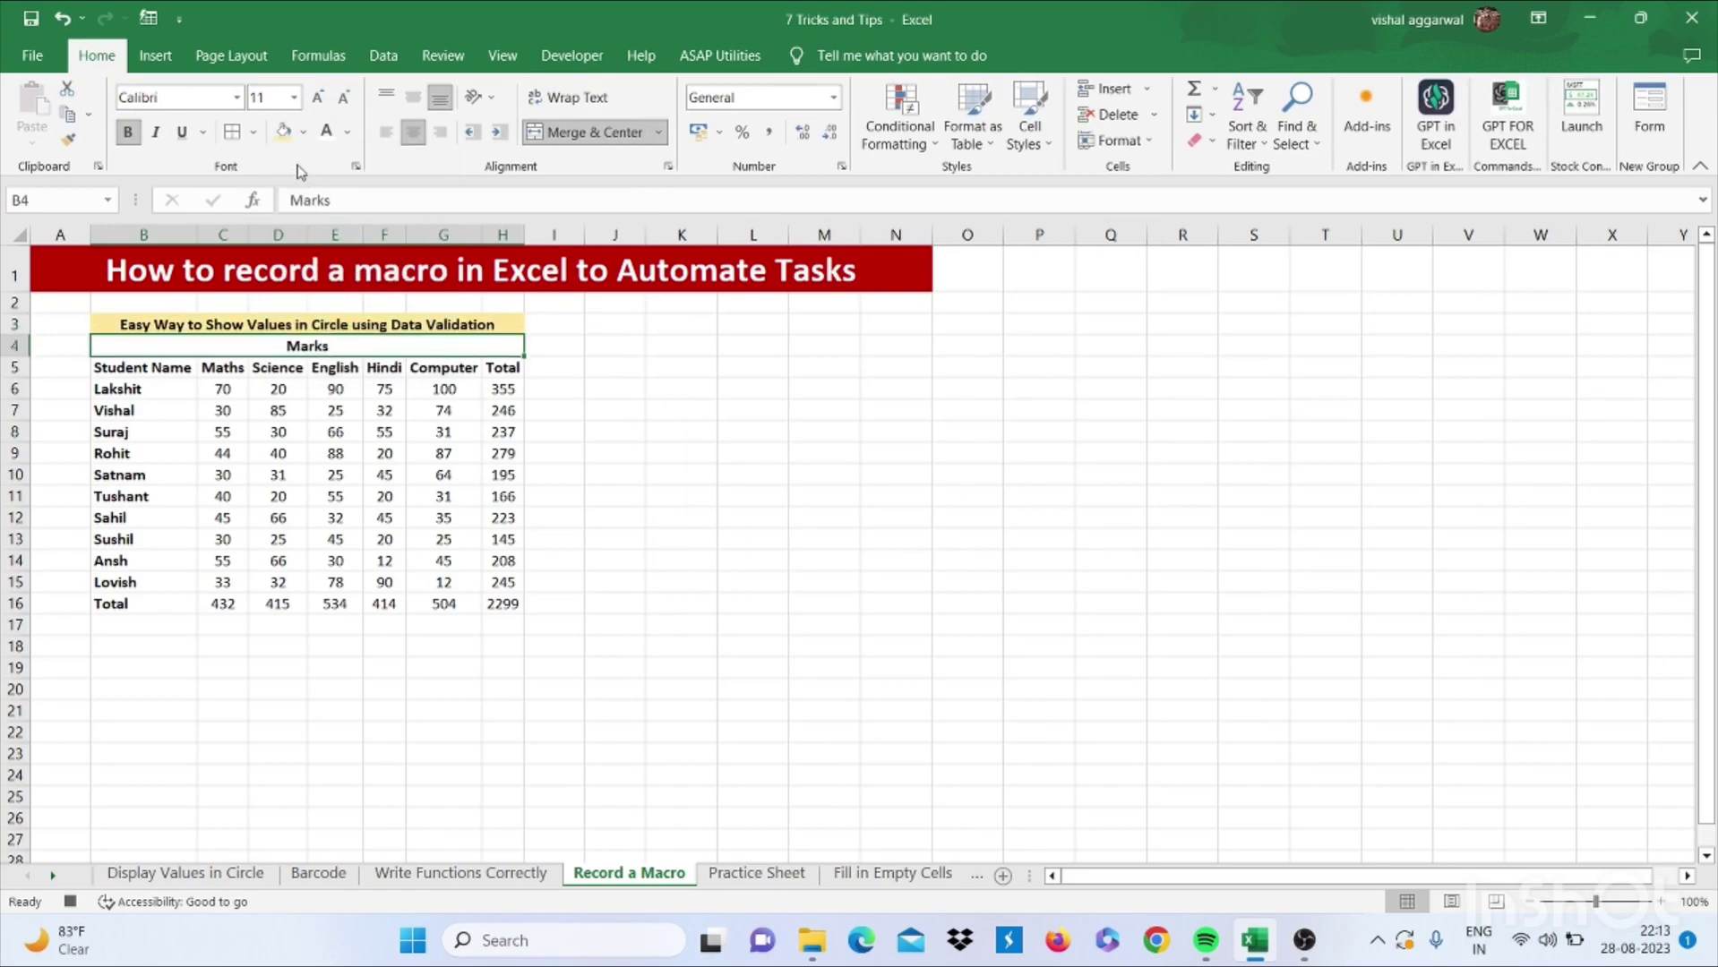
{"action": "left_click", "coordinate": [304, 133]}
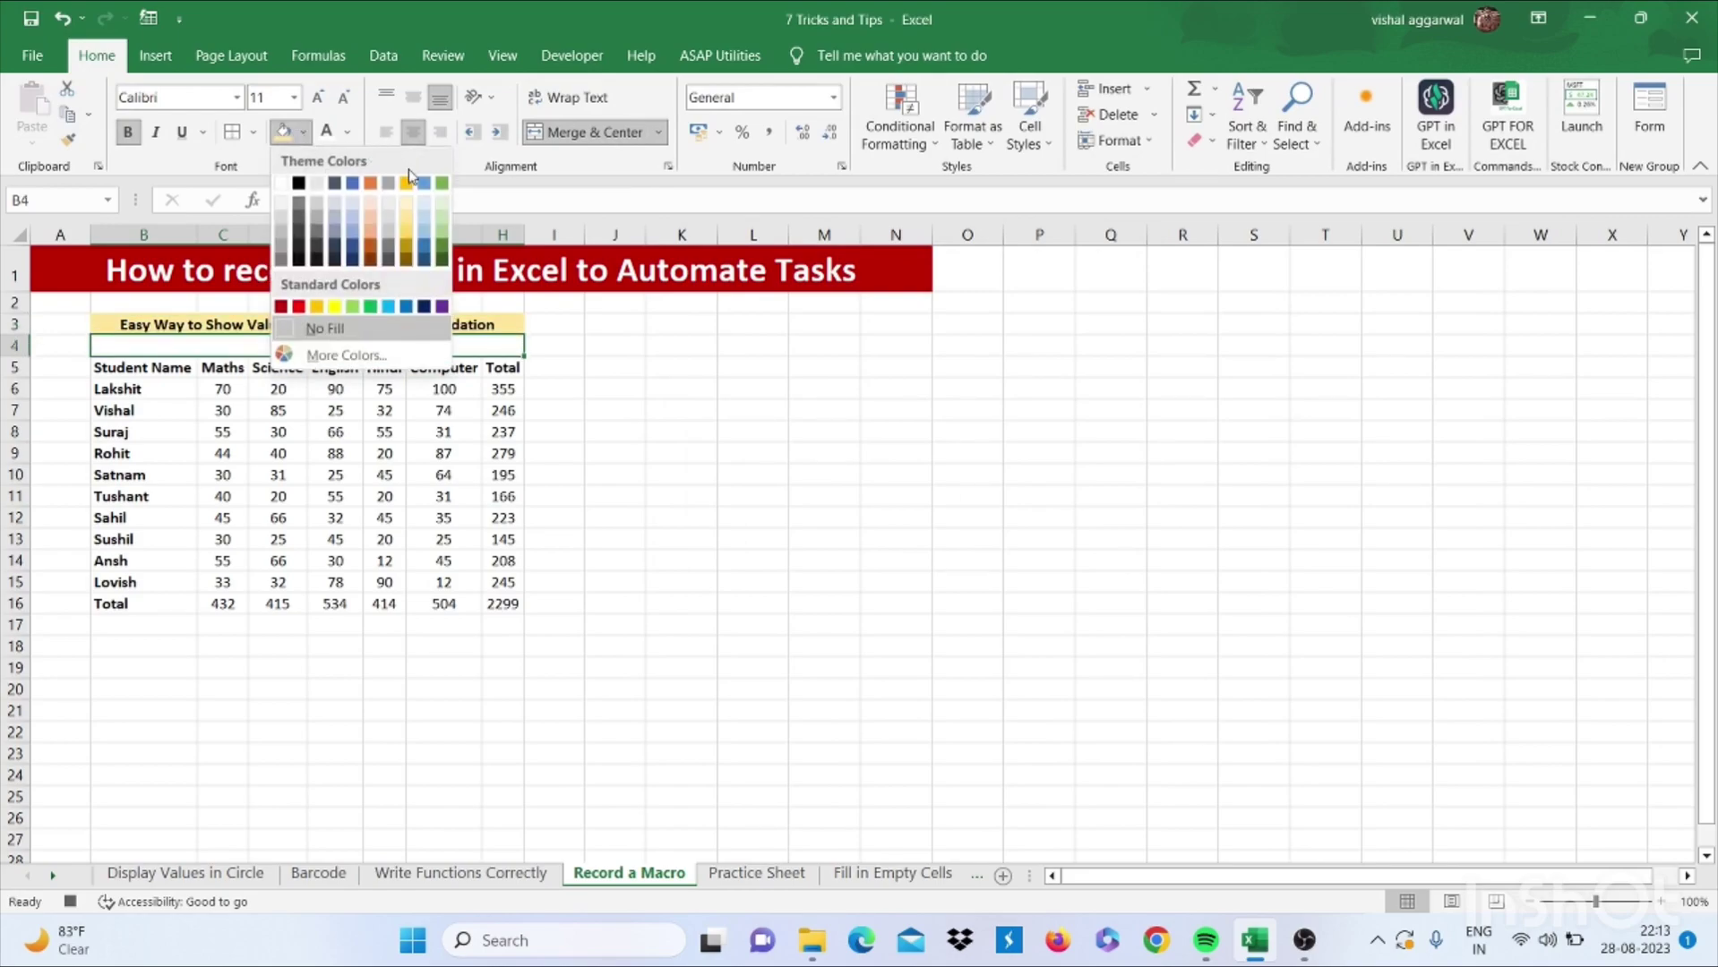
{"action": "left_click", "coordinate": [443, 235]}
Fill the student names column light blue and the row 5 headings light orange
{"action": "left_click_drag", "start_coordinate": [179, 368], "coordinate": [166, 566]}
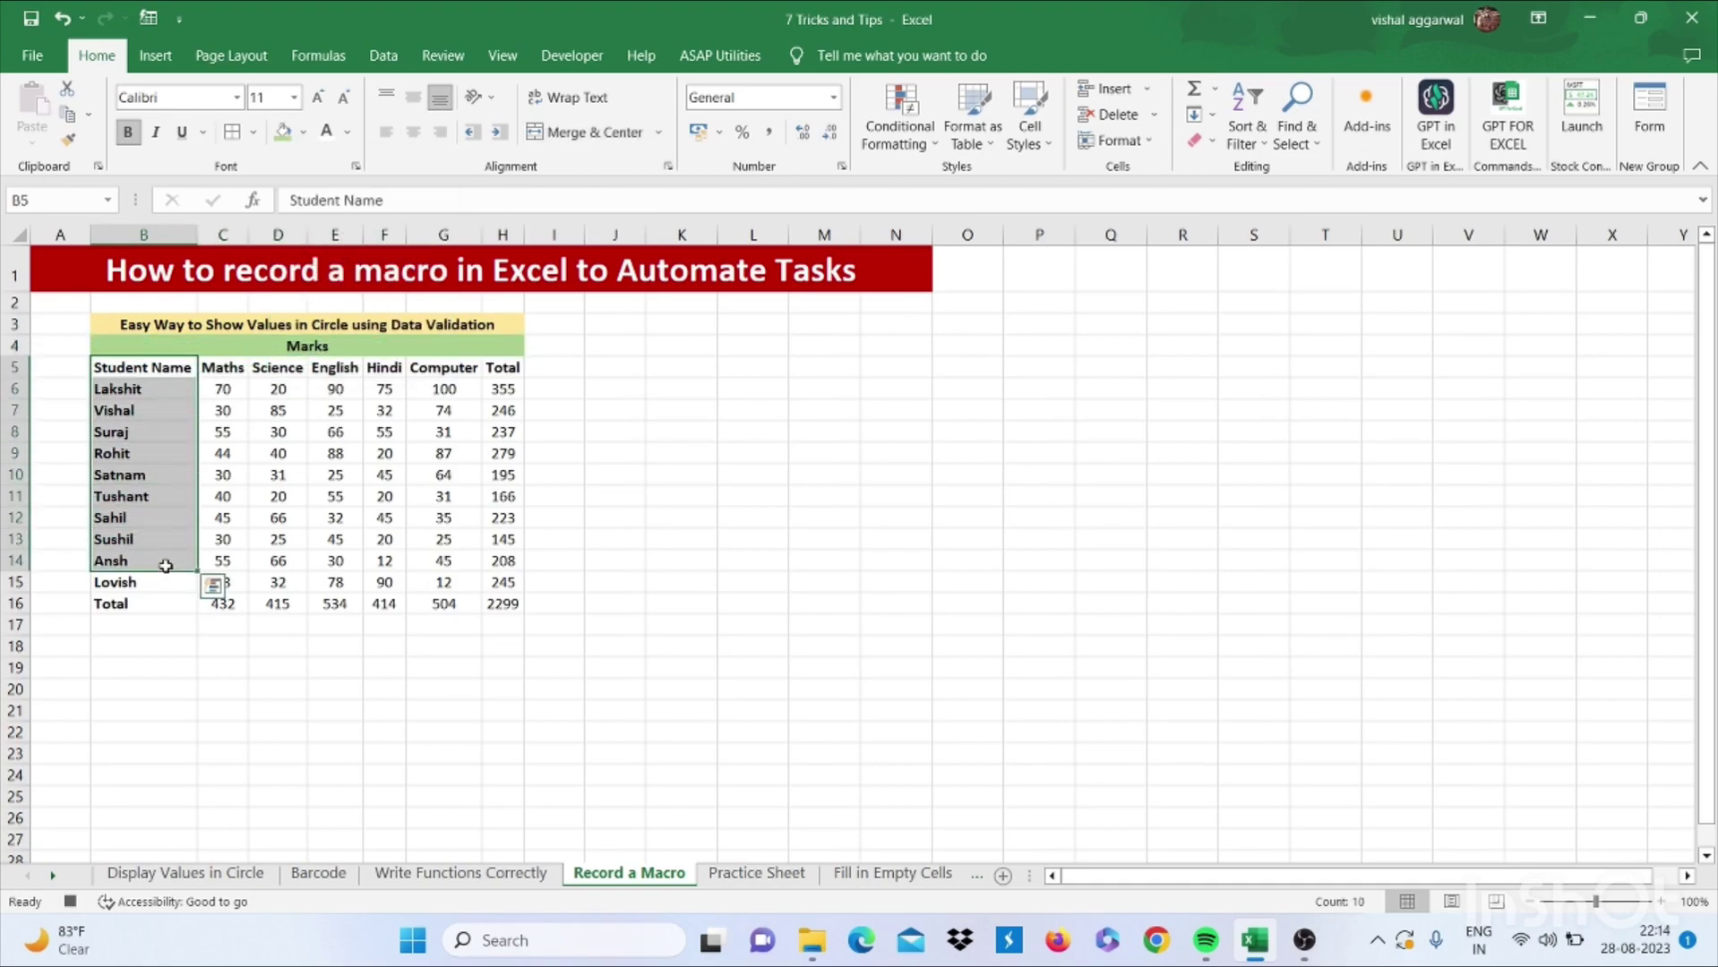
{"action": "key", "text": "shift+Down"}
{"action": "key", "text": "shift+Down"}
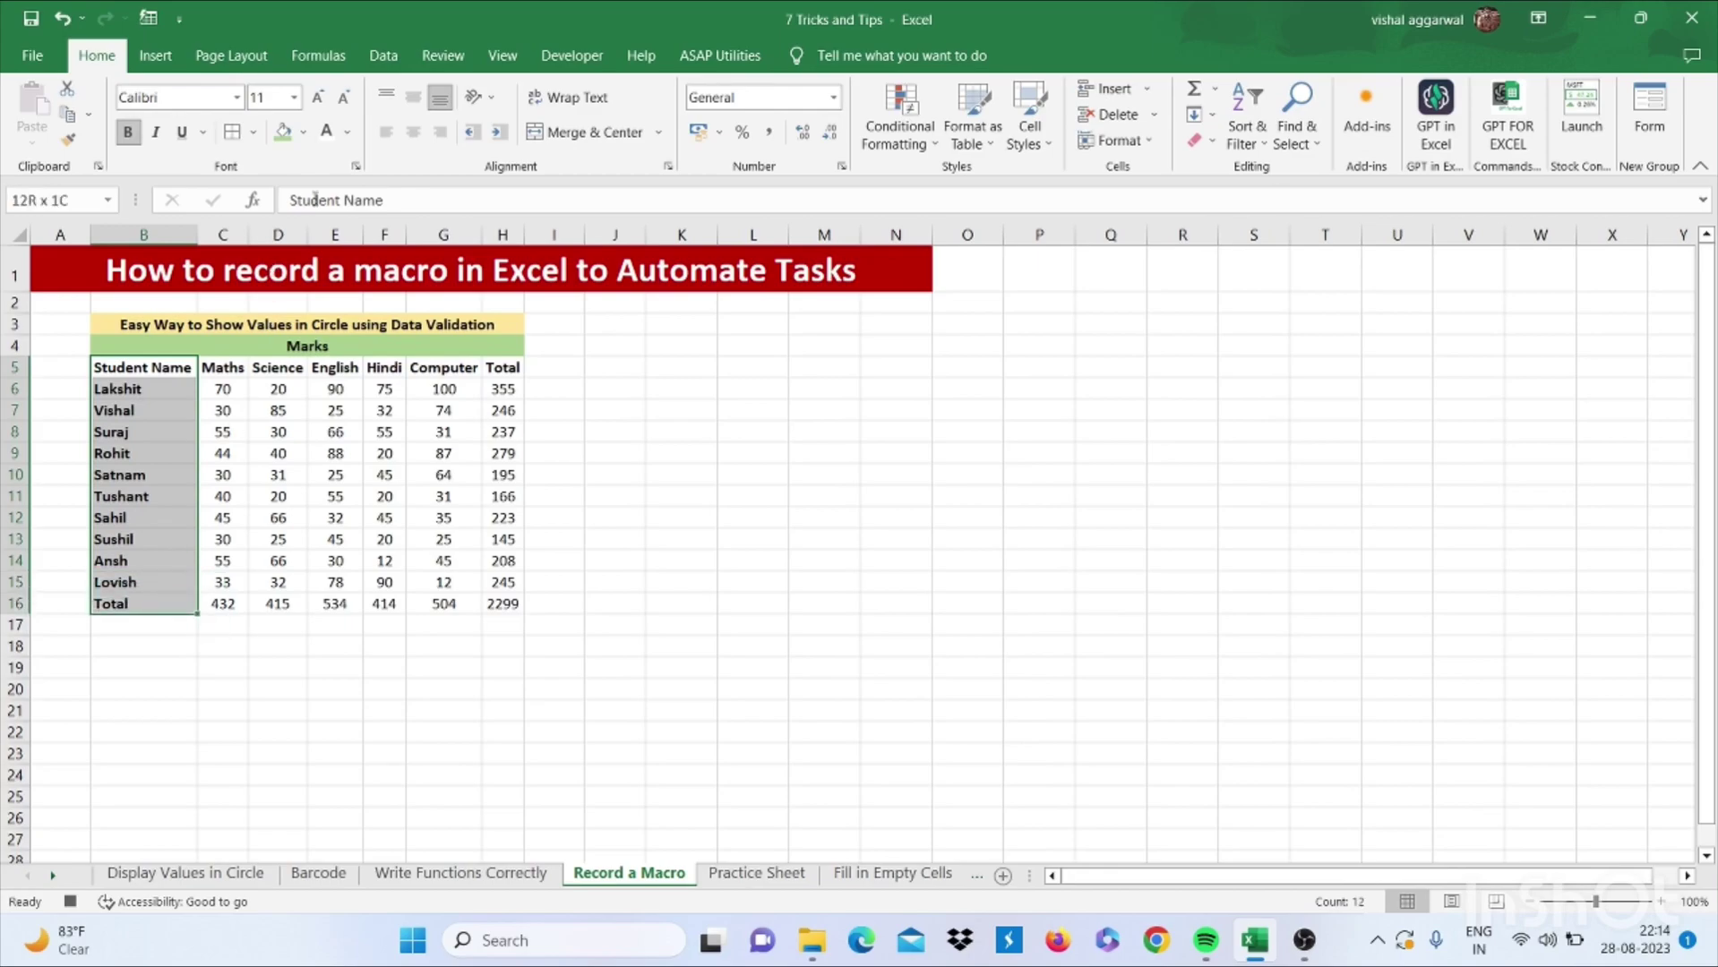
{"action": "left_click", "coordinate": [305, 134]}
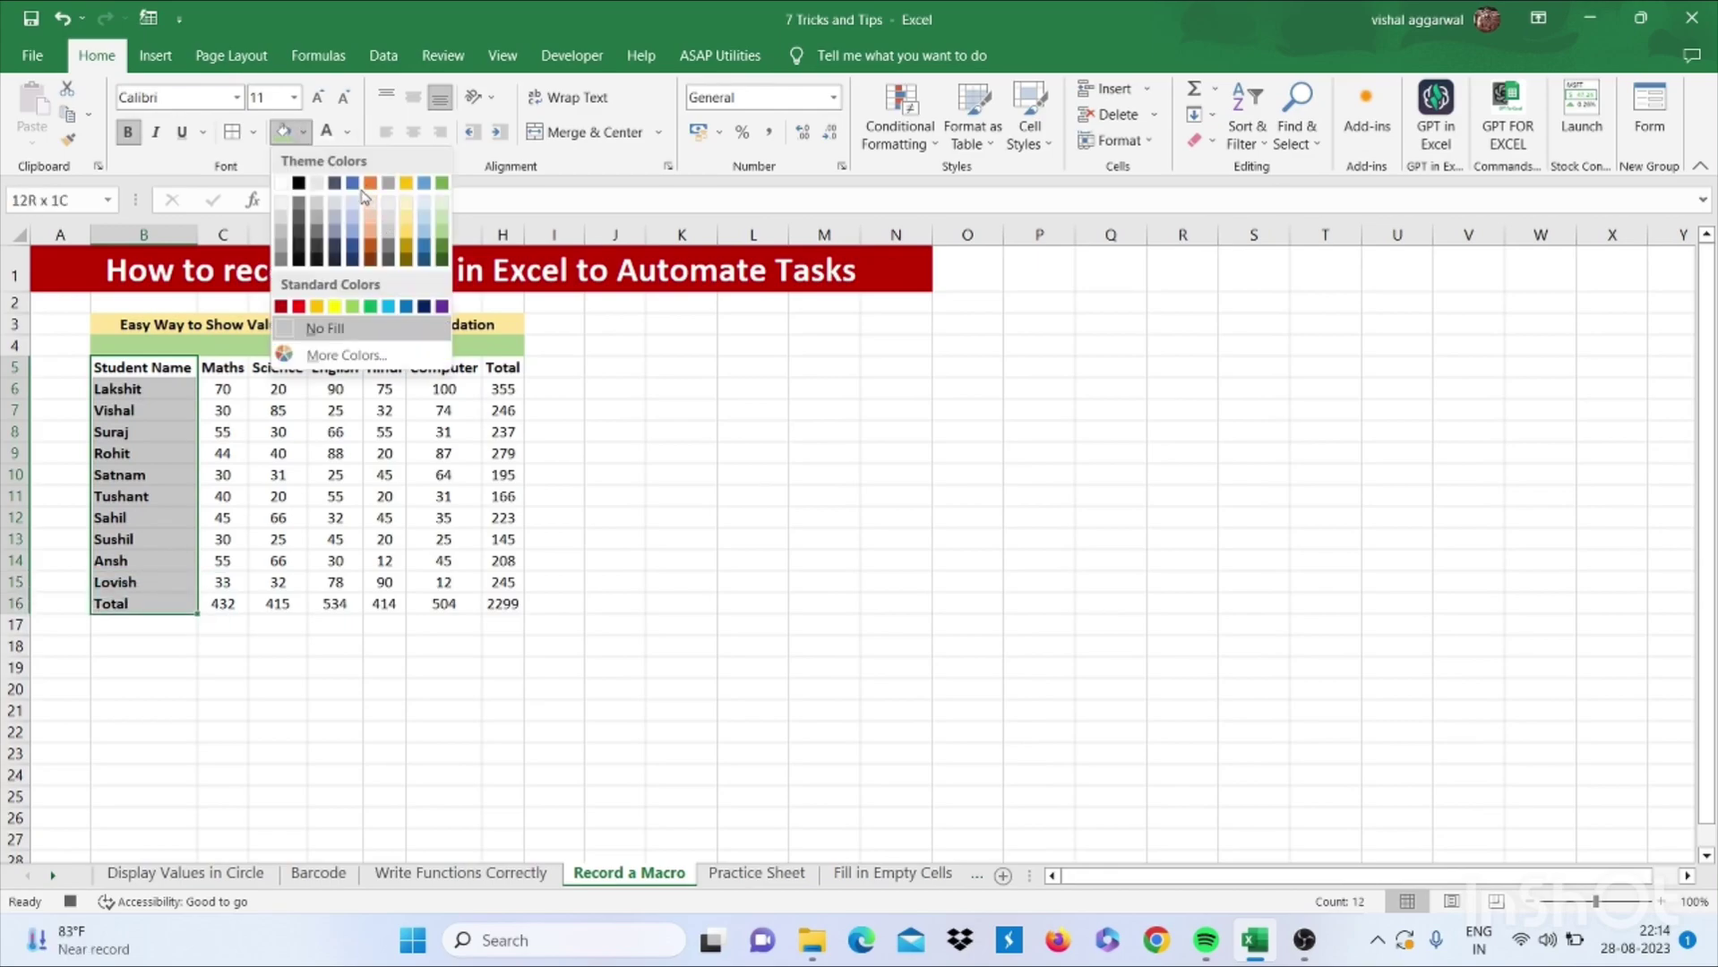
{"action": "left_click", "coordinate": [425, 216]}
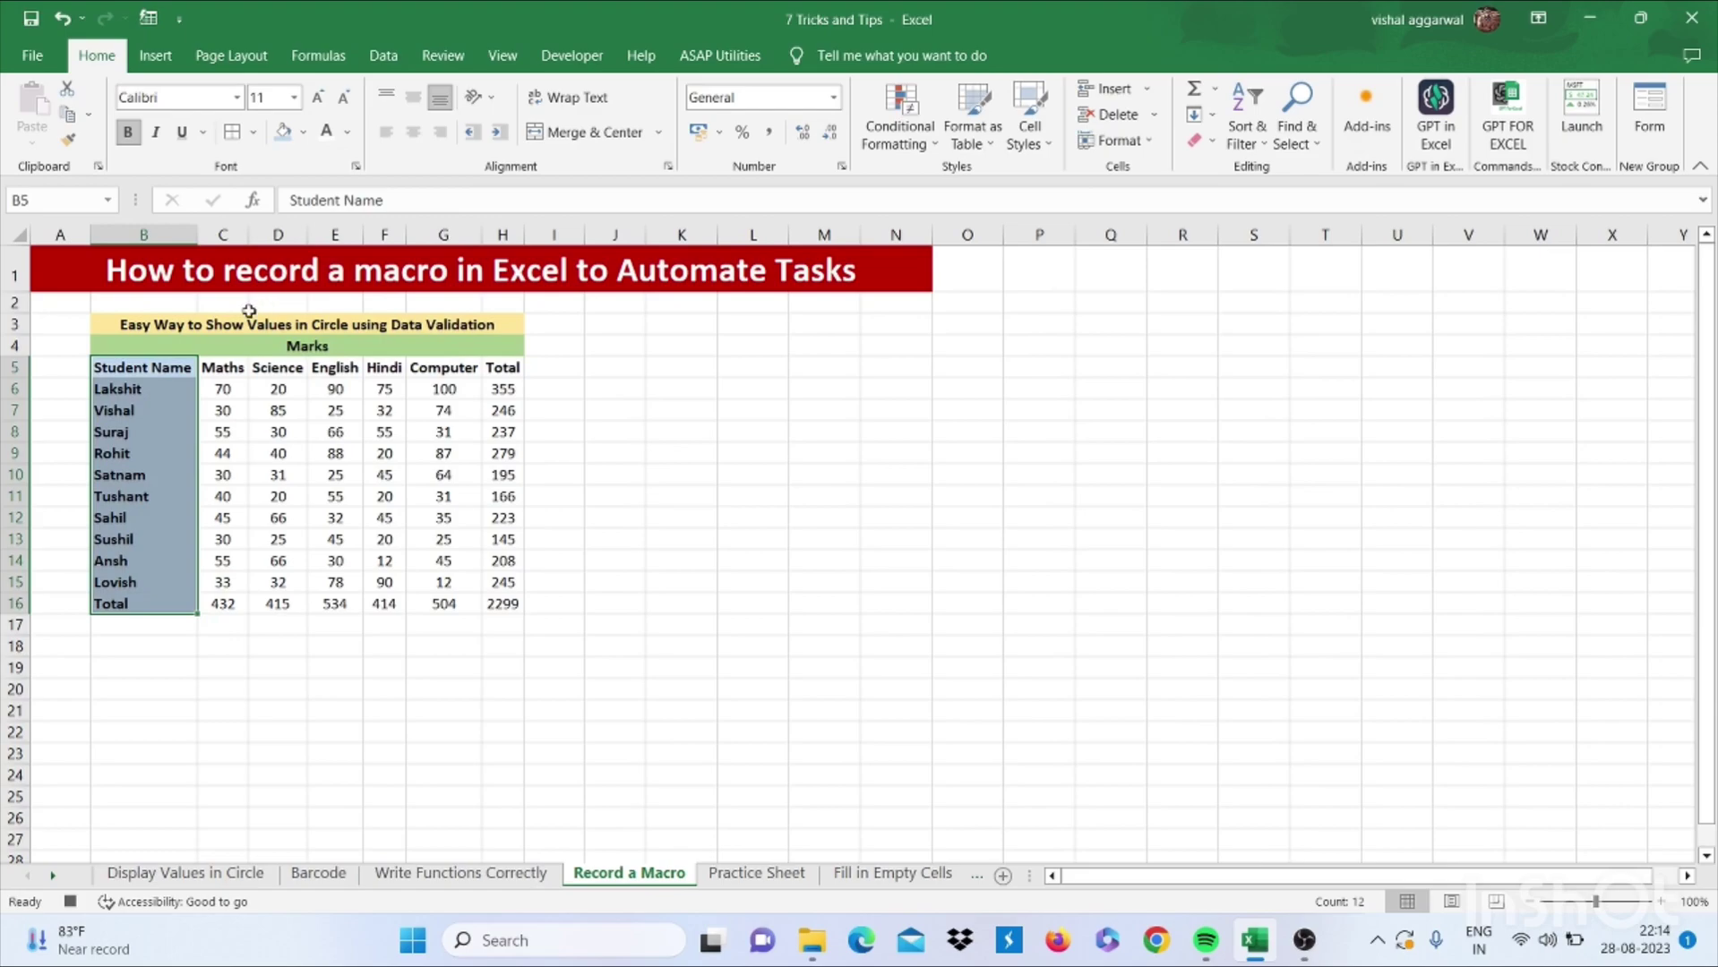
{"action": "left_click_drag", "start_coordinate": [187, 362], "coordinate": [489, 367]}
{"action": "left_click", "coordinate": [305, 133]}
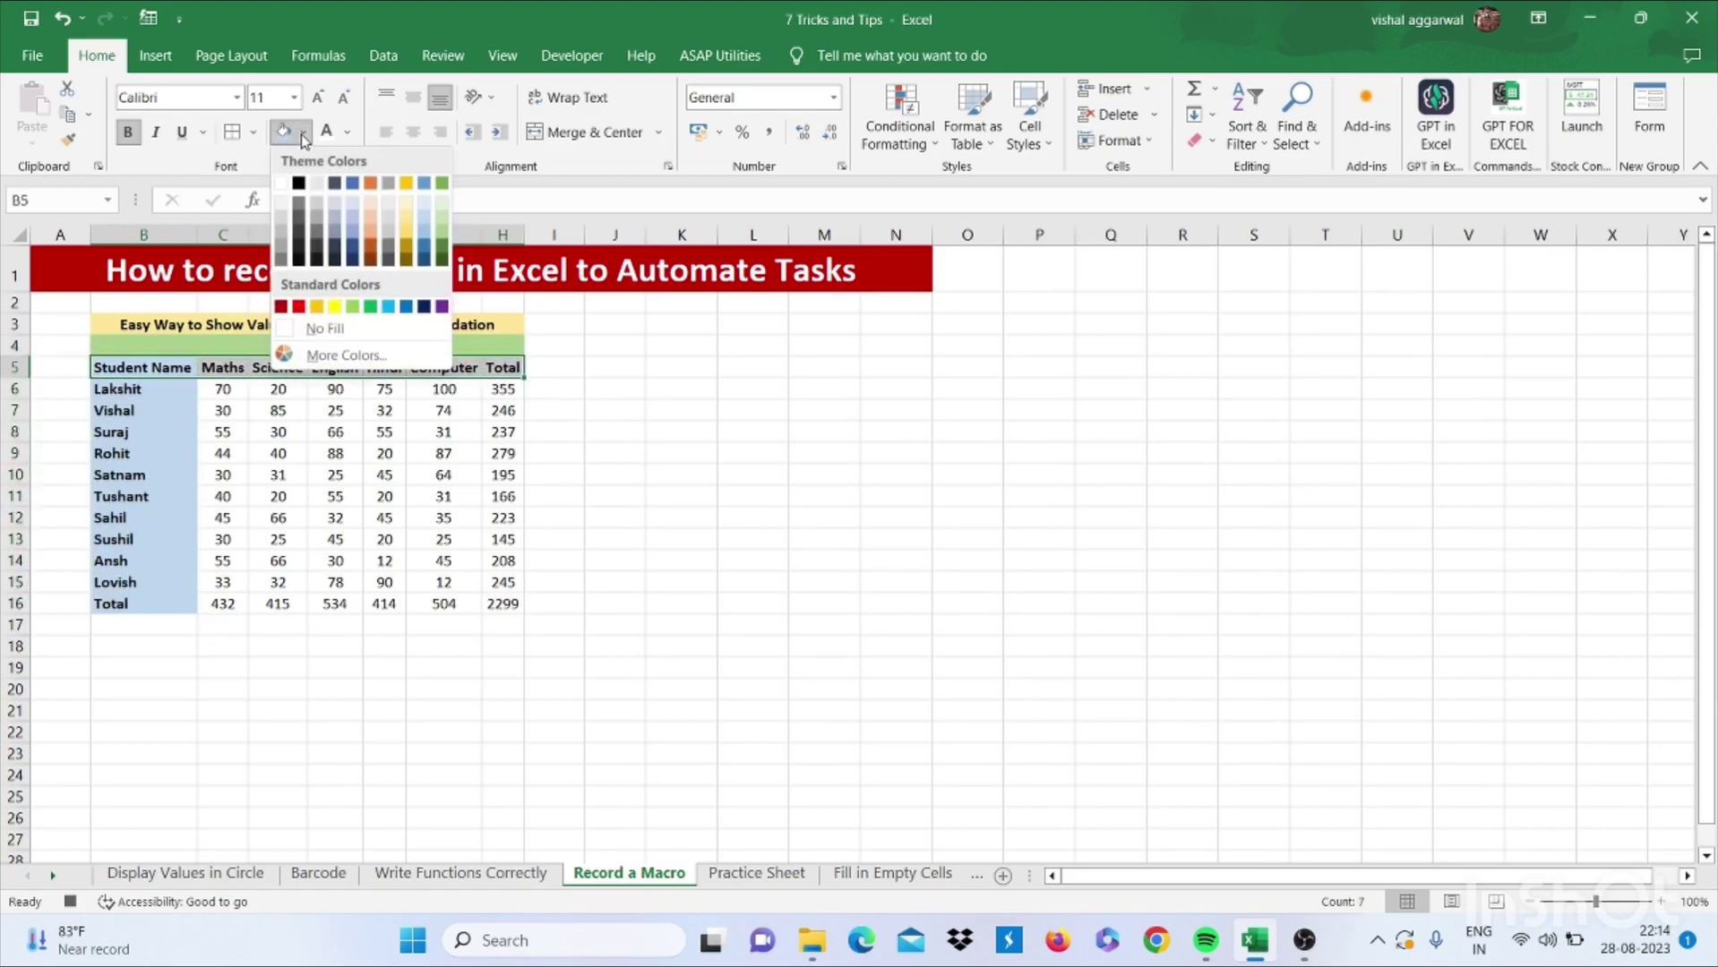
{"action": "left_click", "coordinate": [376, 234]}
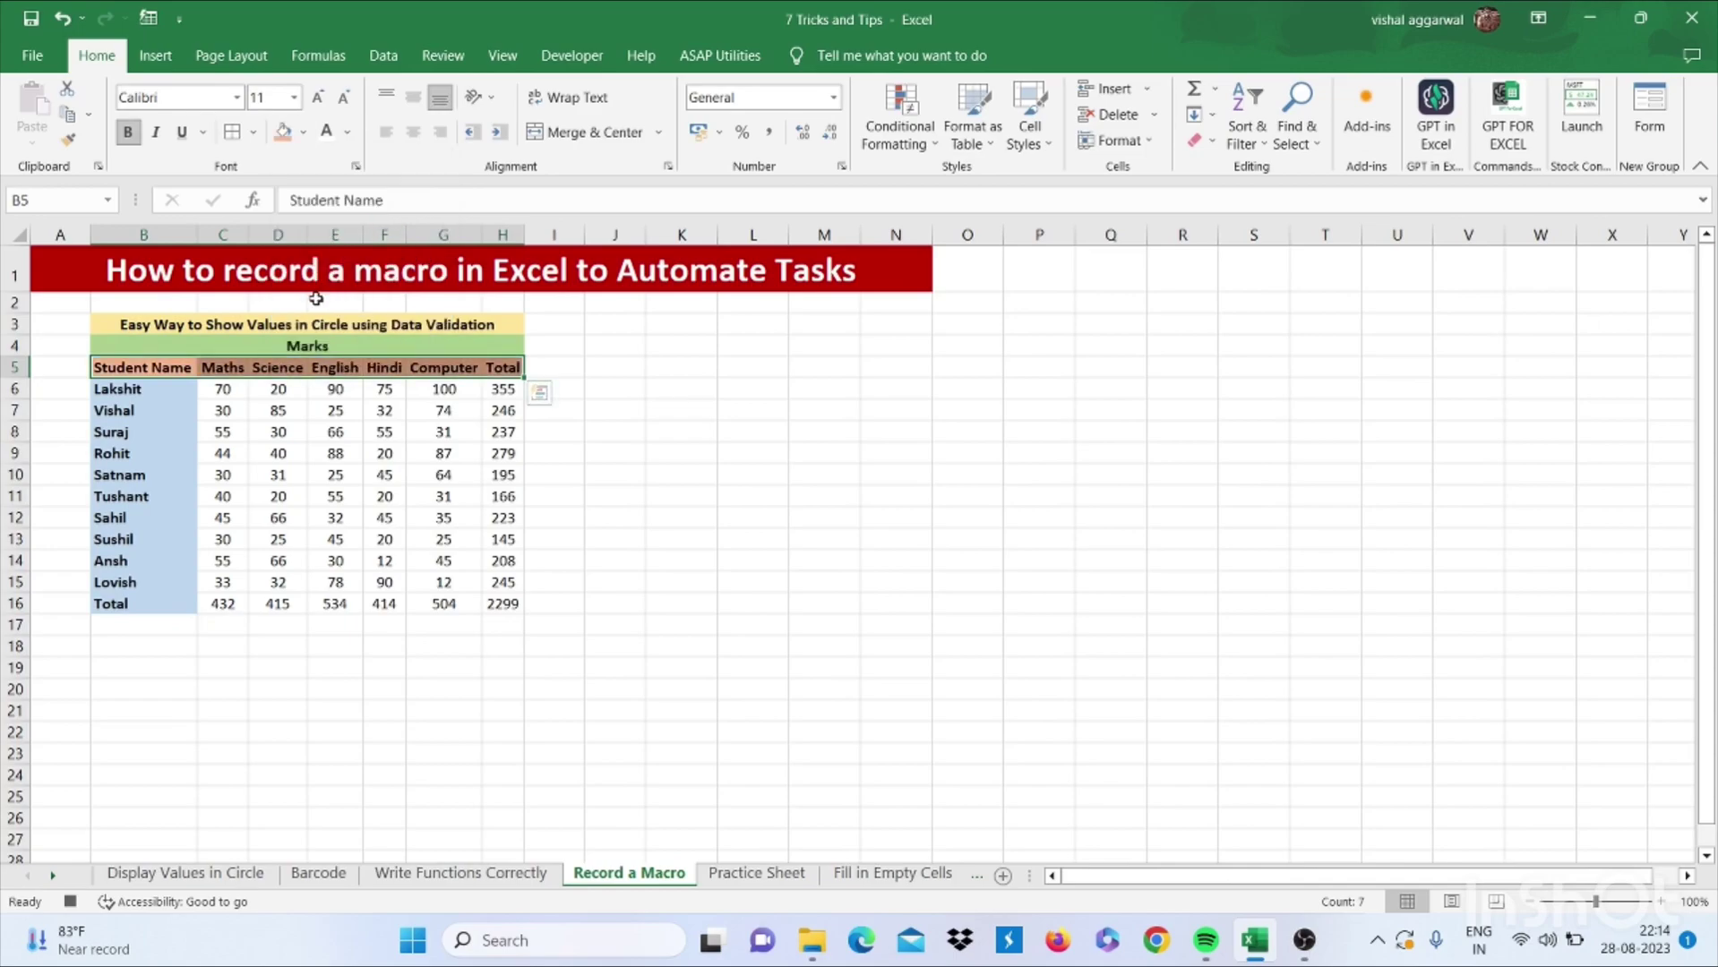
Apply All Borders to the table B3:H16 and stop the macro recording
{"action": "left_click", "coordinate": [305, 322]}
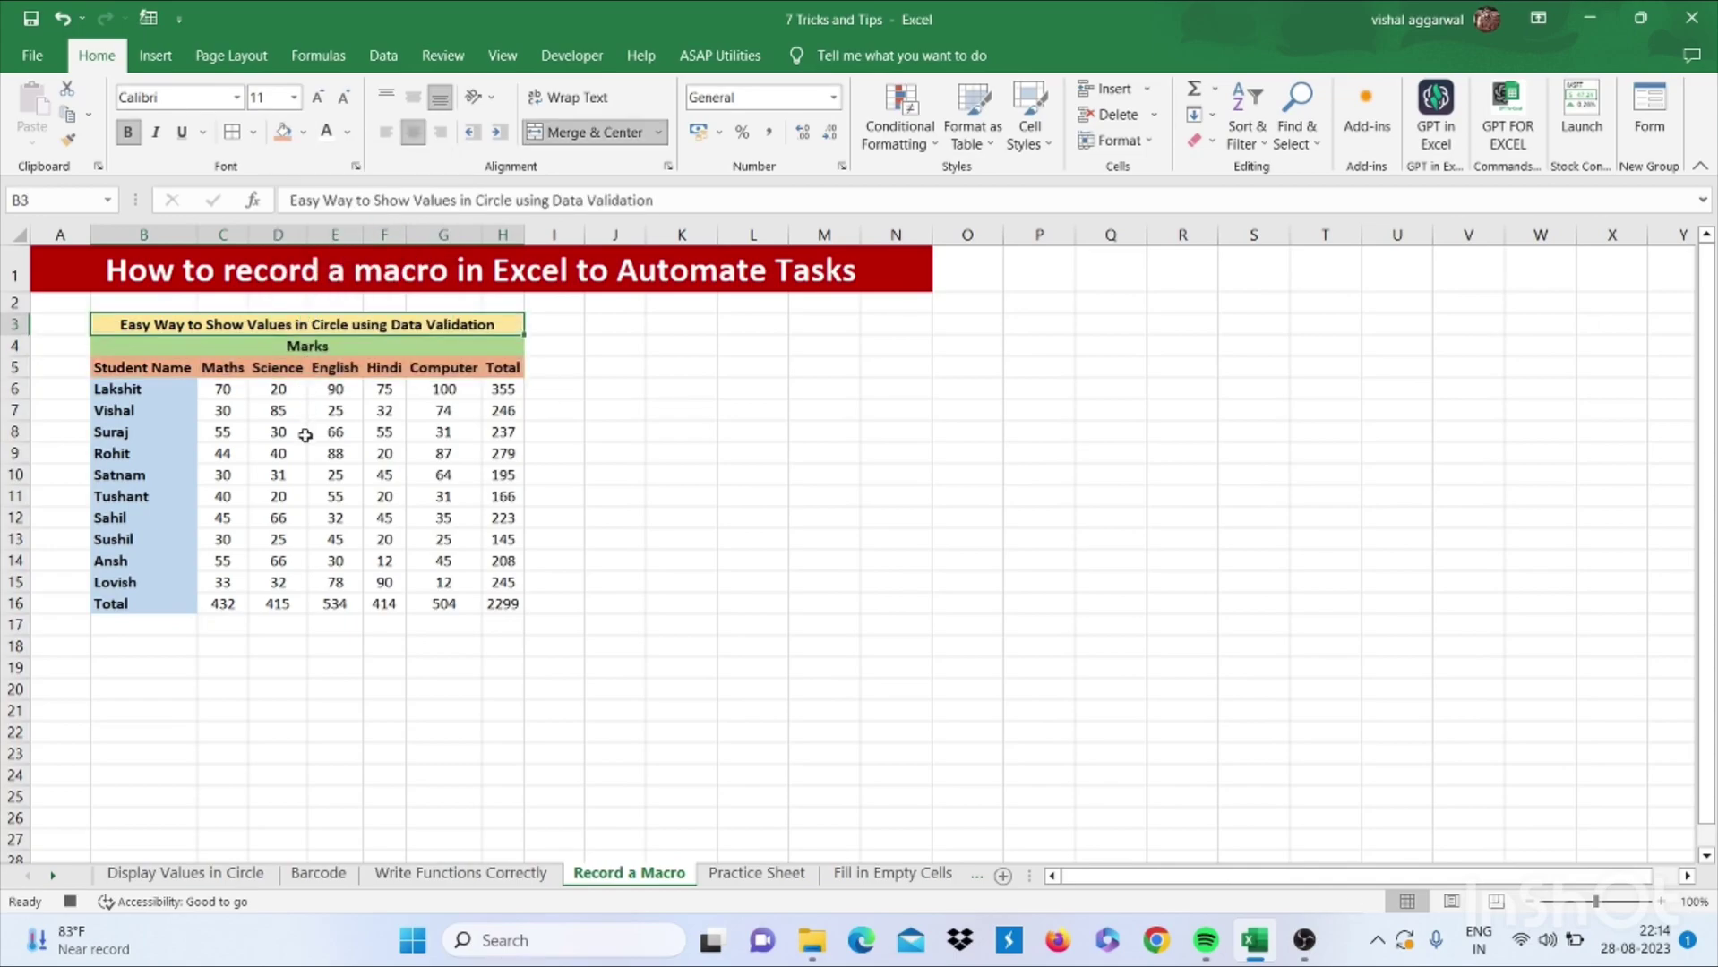
{"action": "key", "text": "shift+Down"}
{"action": "key", "text": "shift+Down"}
{"action": "key", "text": "shift+Down"}
{"action": "key", "text": "shift+Down"}
{"action": "key", "text": "shift+Down"}
{"action": "key", "text": "shift+Down"}
{"action": "key", "text": "shift+Down"}
{"action": "key", "text": "shift+Down"}
{"action": "key", "text": "shift+Down"}
{"action": "key", "text": "shift+Down"}
{"action": "key", "text": "shift+Down"}
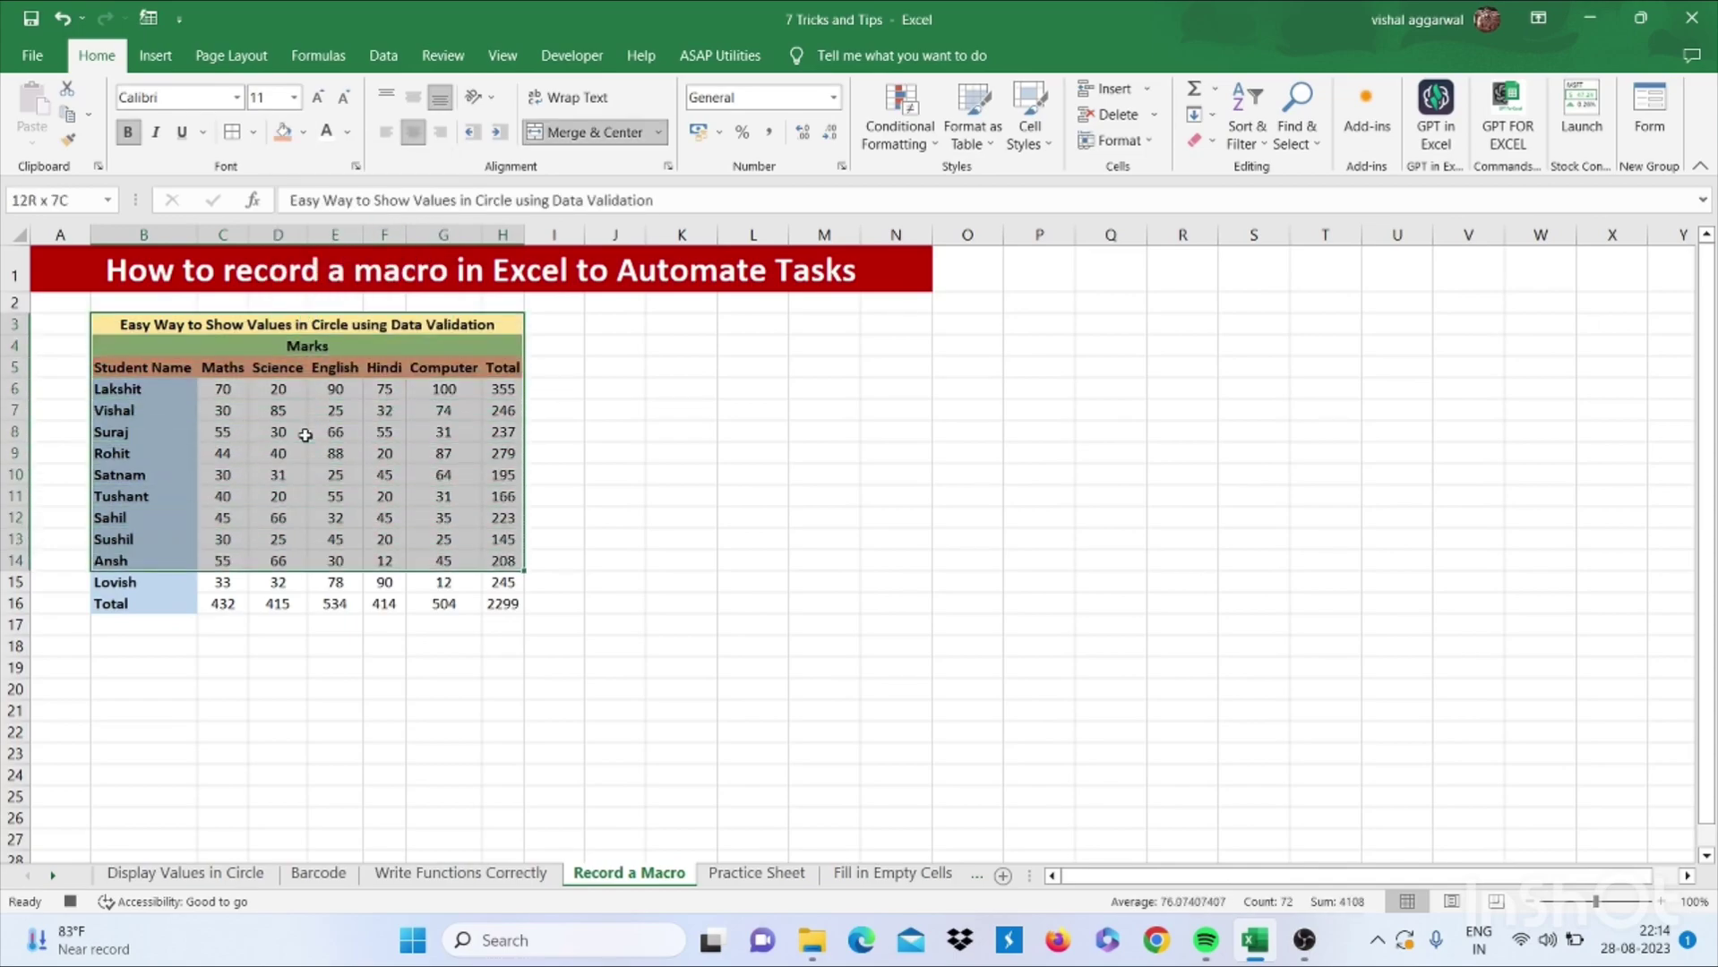
{"action": "key", "text": "shift+Down"}
{"action": "key", "text": "shift+Down"}
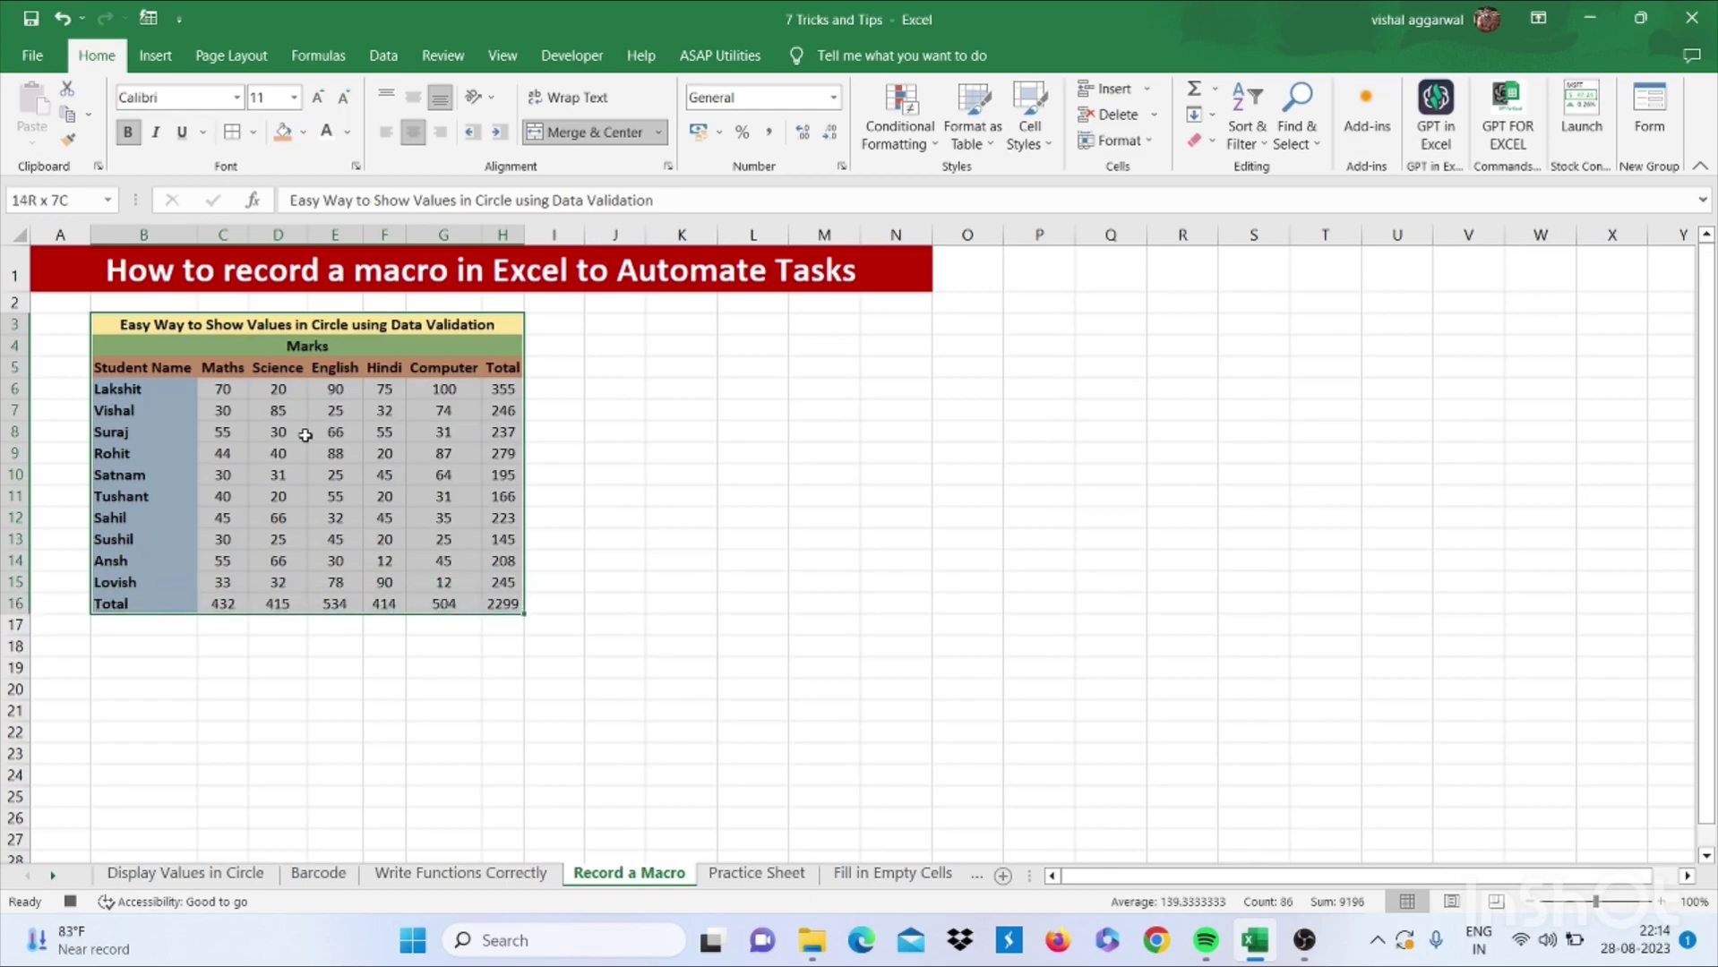
{"action": "left_click", "coordinate": [233, 132]}
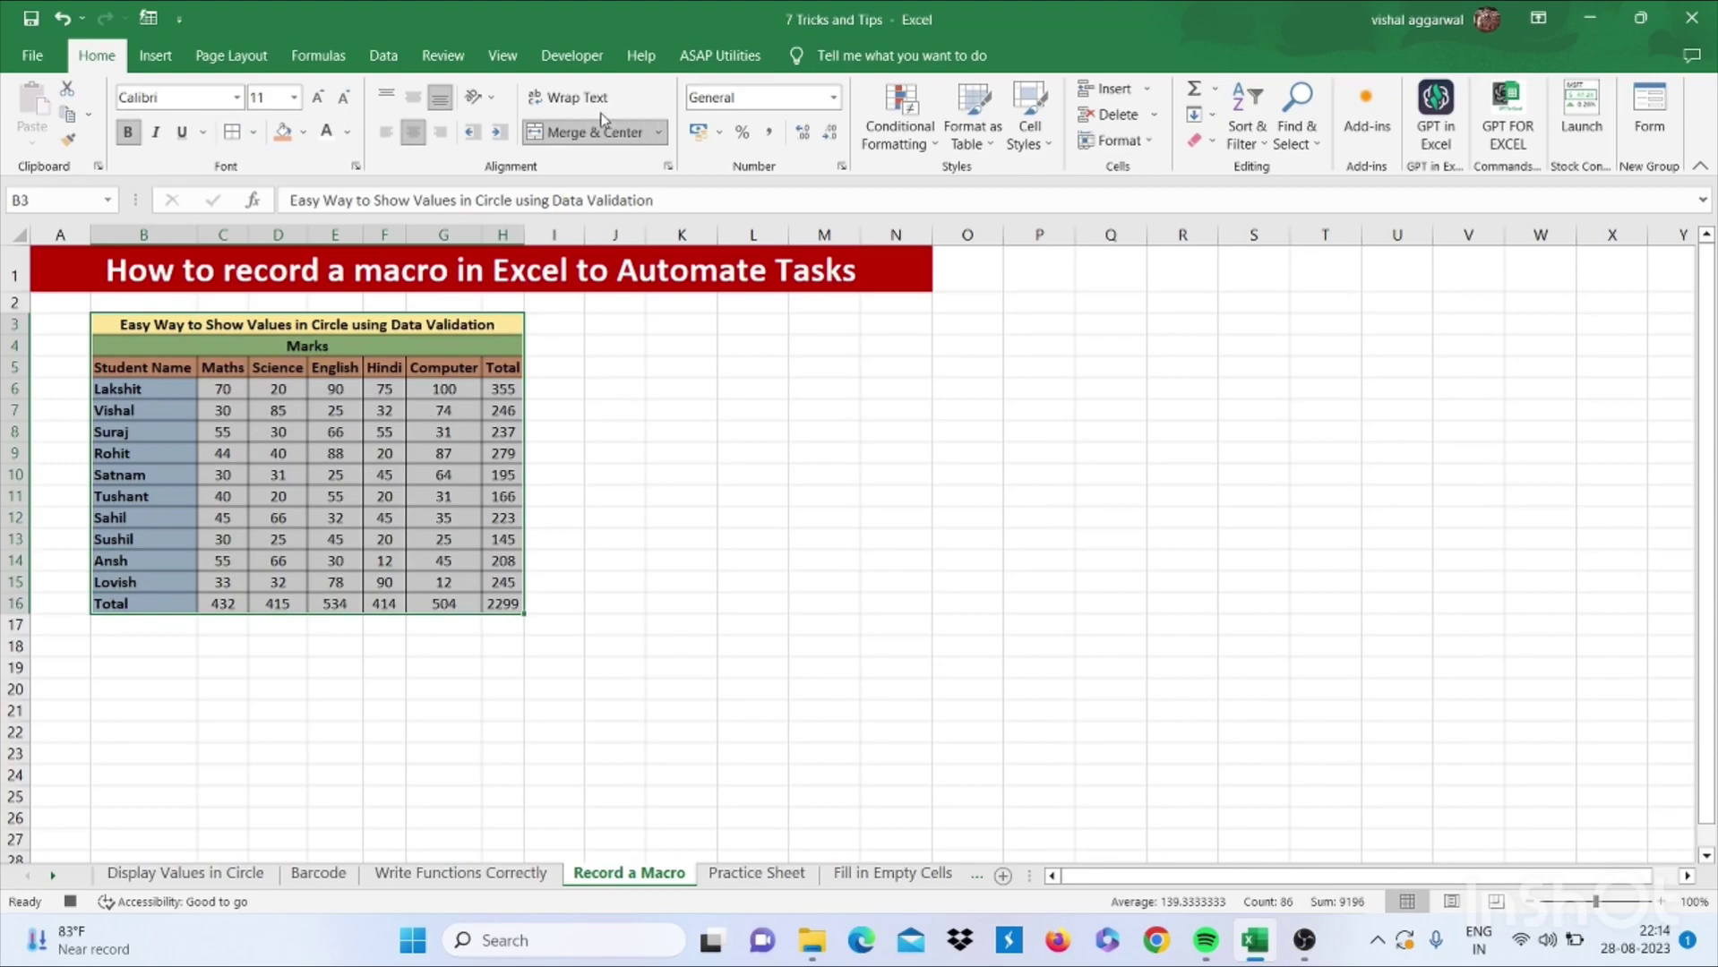
{"action": "left_click", "coordinate": [582, 55]}
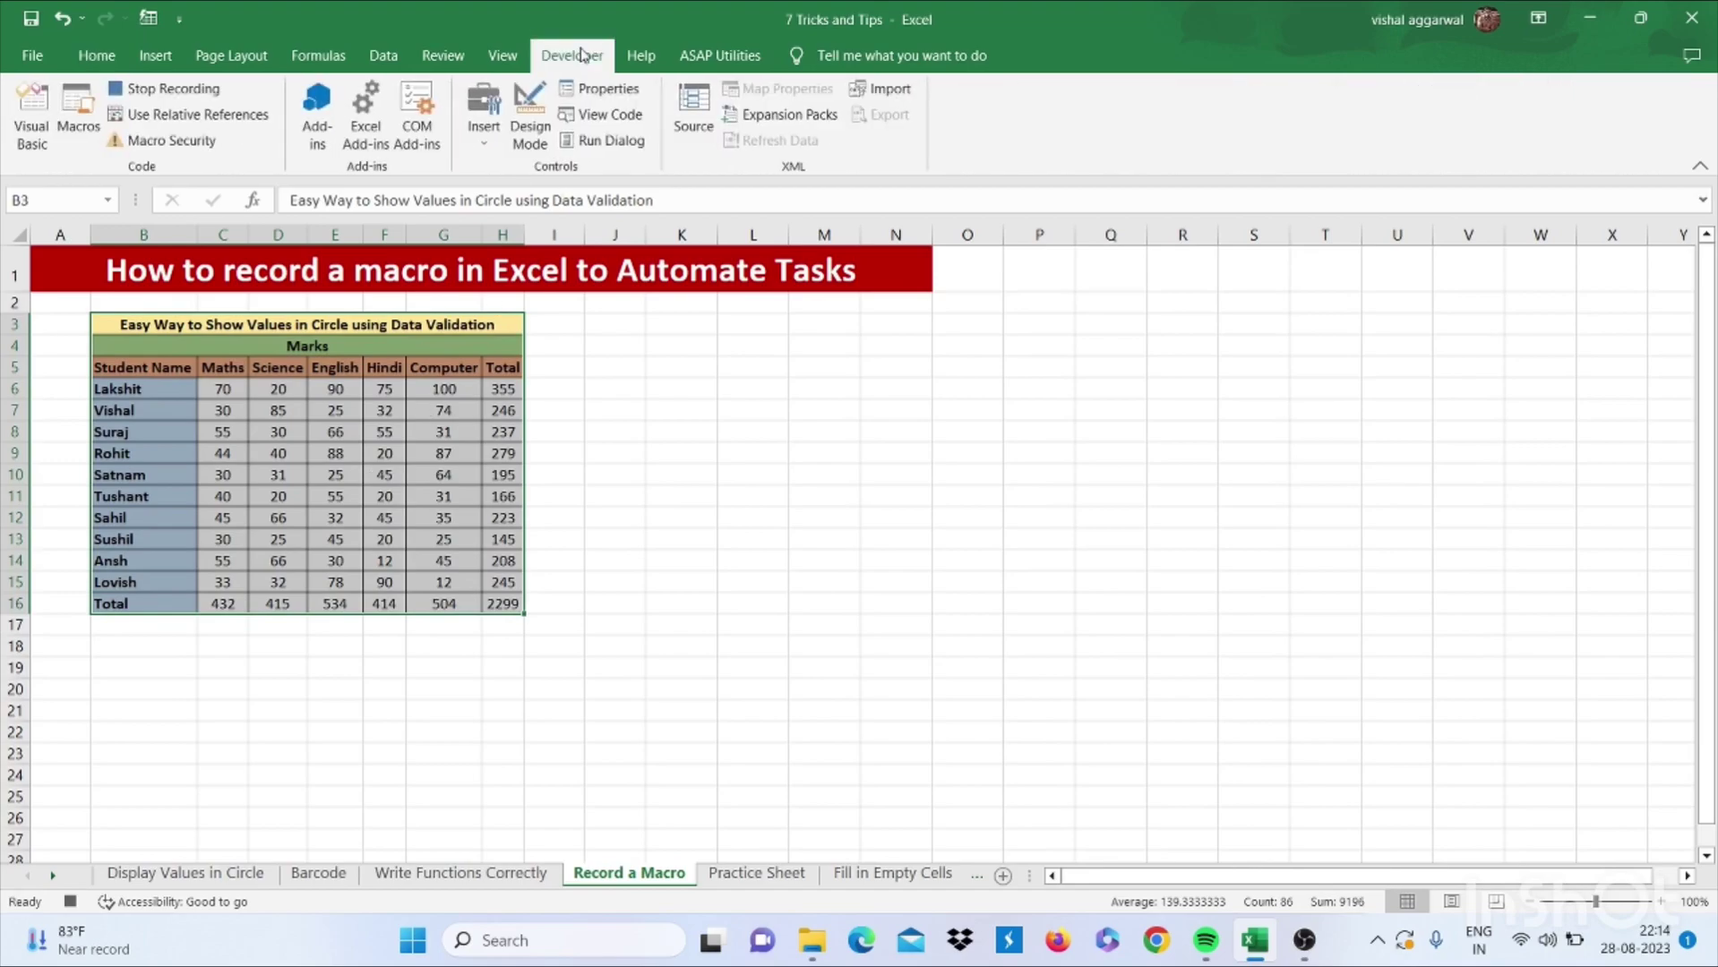
{"action": "left_click", "coordinate": [173, 88]}
Run the recorded formatting macro on the Practice Sheet table B3:H16 via its shortcut
{"action": "left_click", "coordinate": [766, 873]}
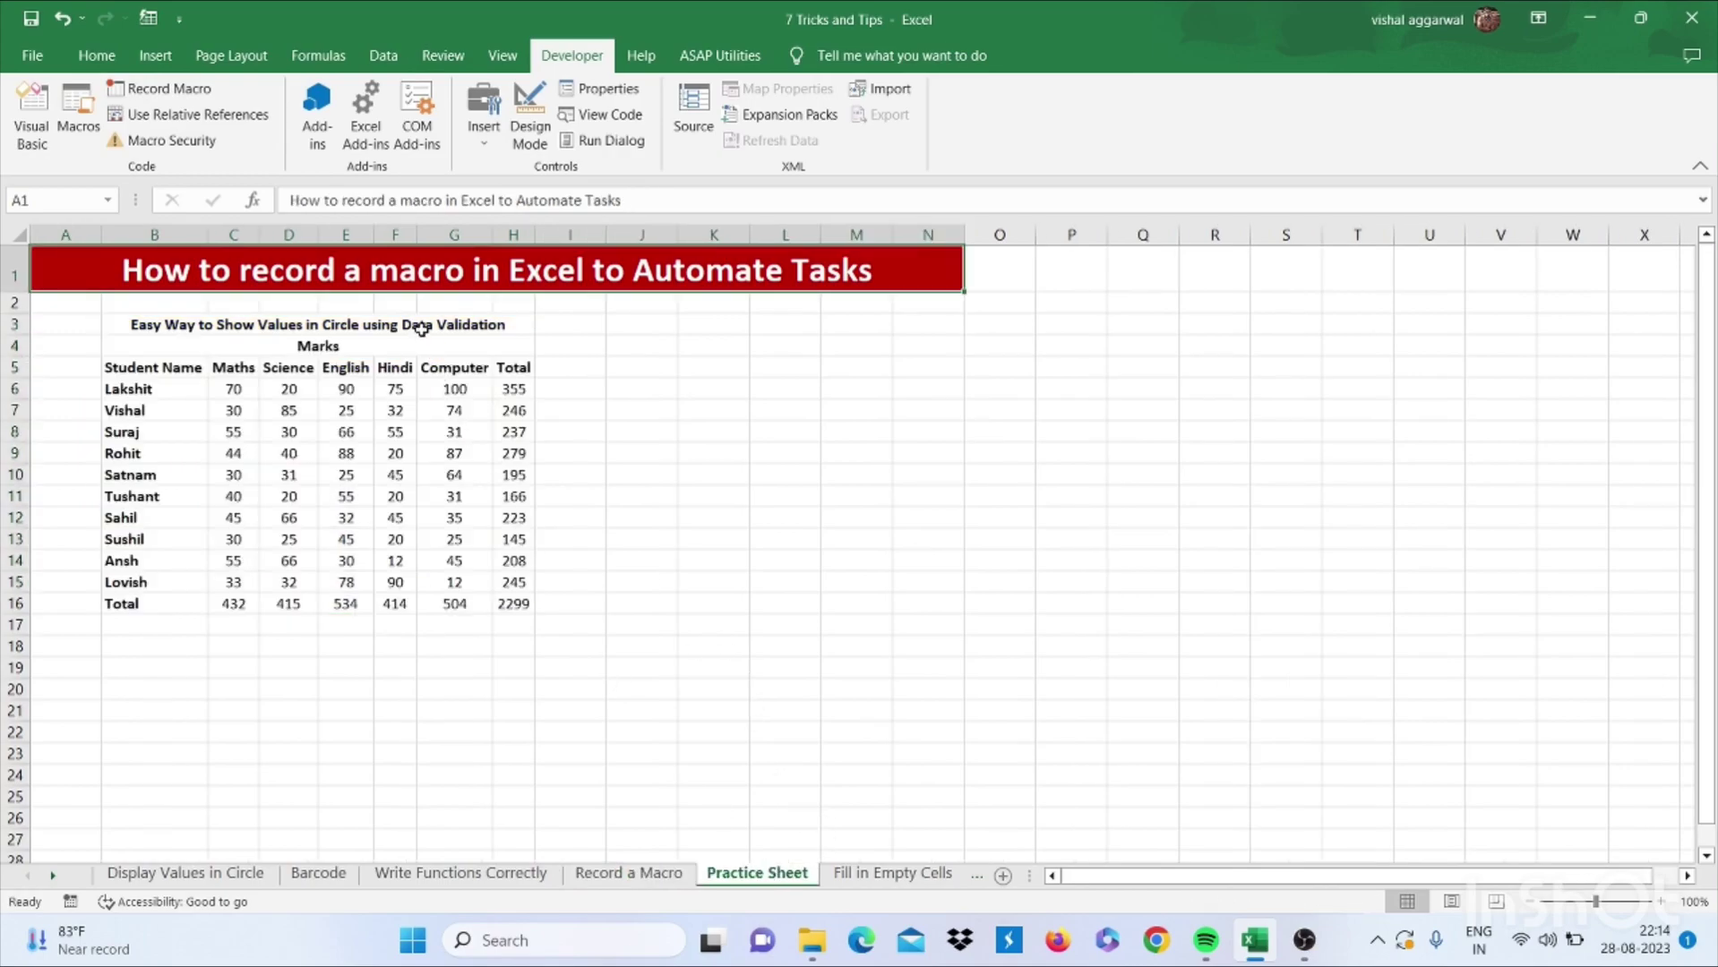
{"action": "left_click_drag", "start_coordinate": [421, 329], "coordinate": [448, 596]}
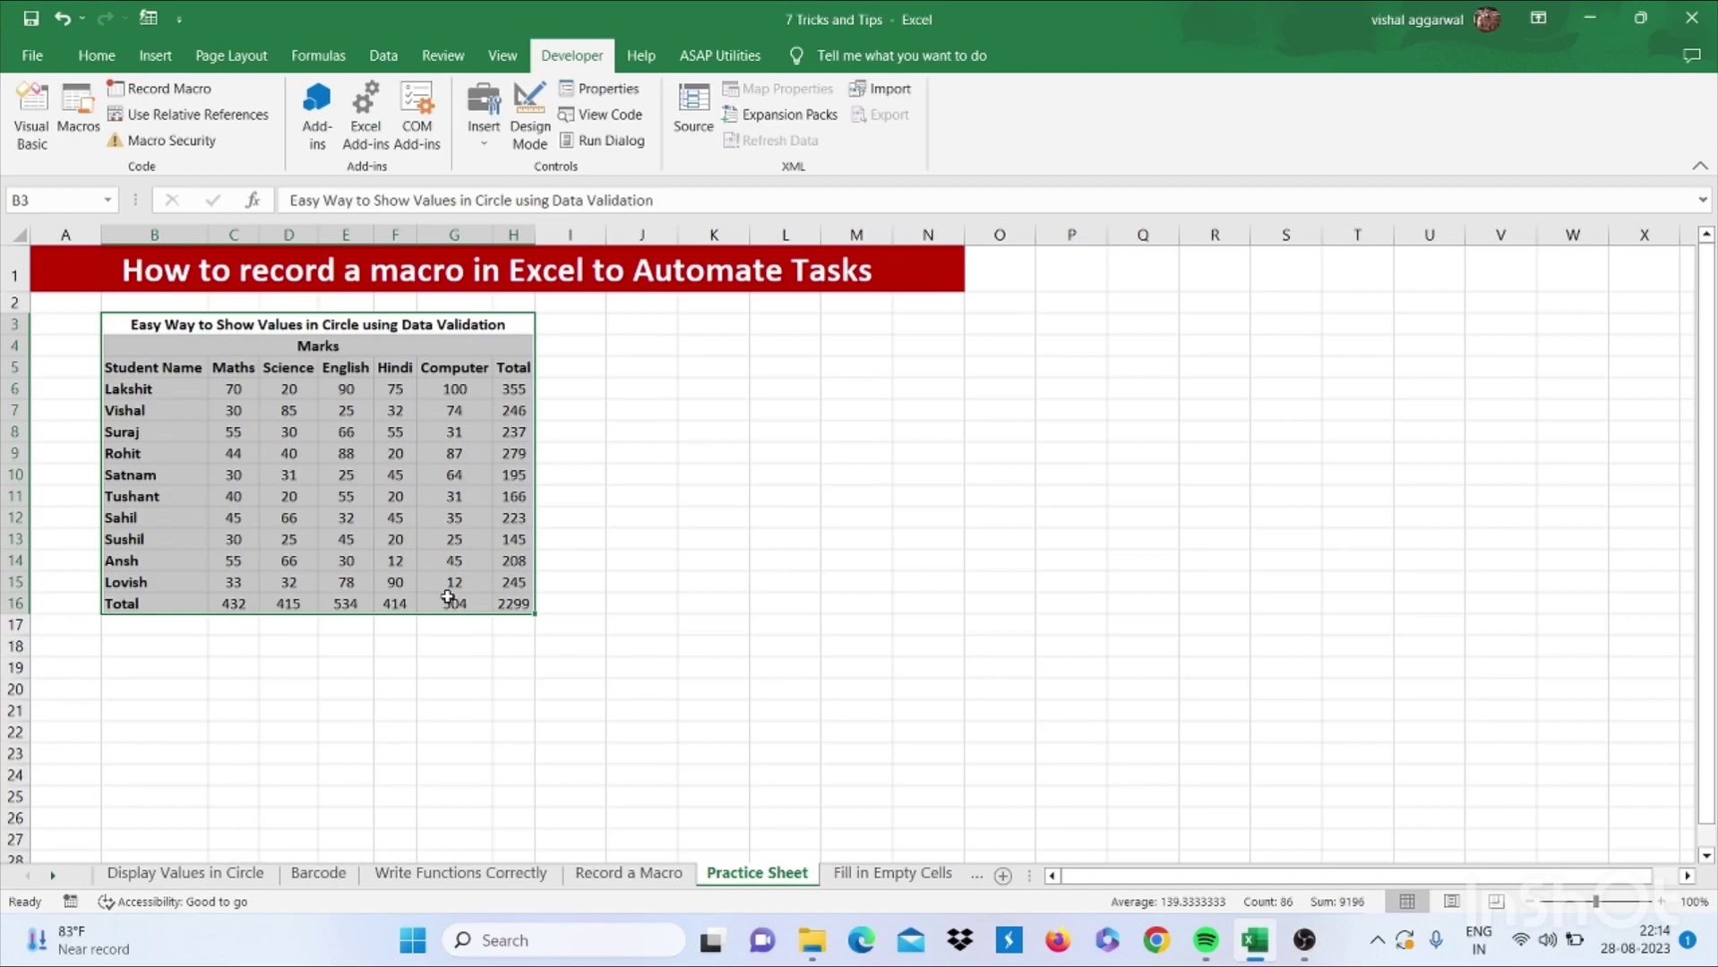
{"action": "key", "text": "ctrl+shift+f"}
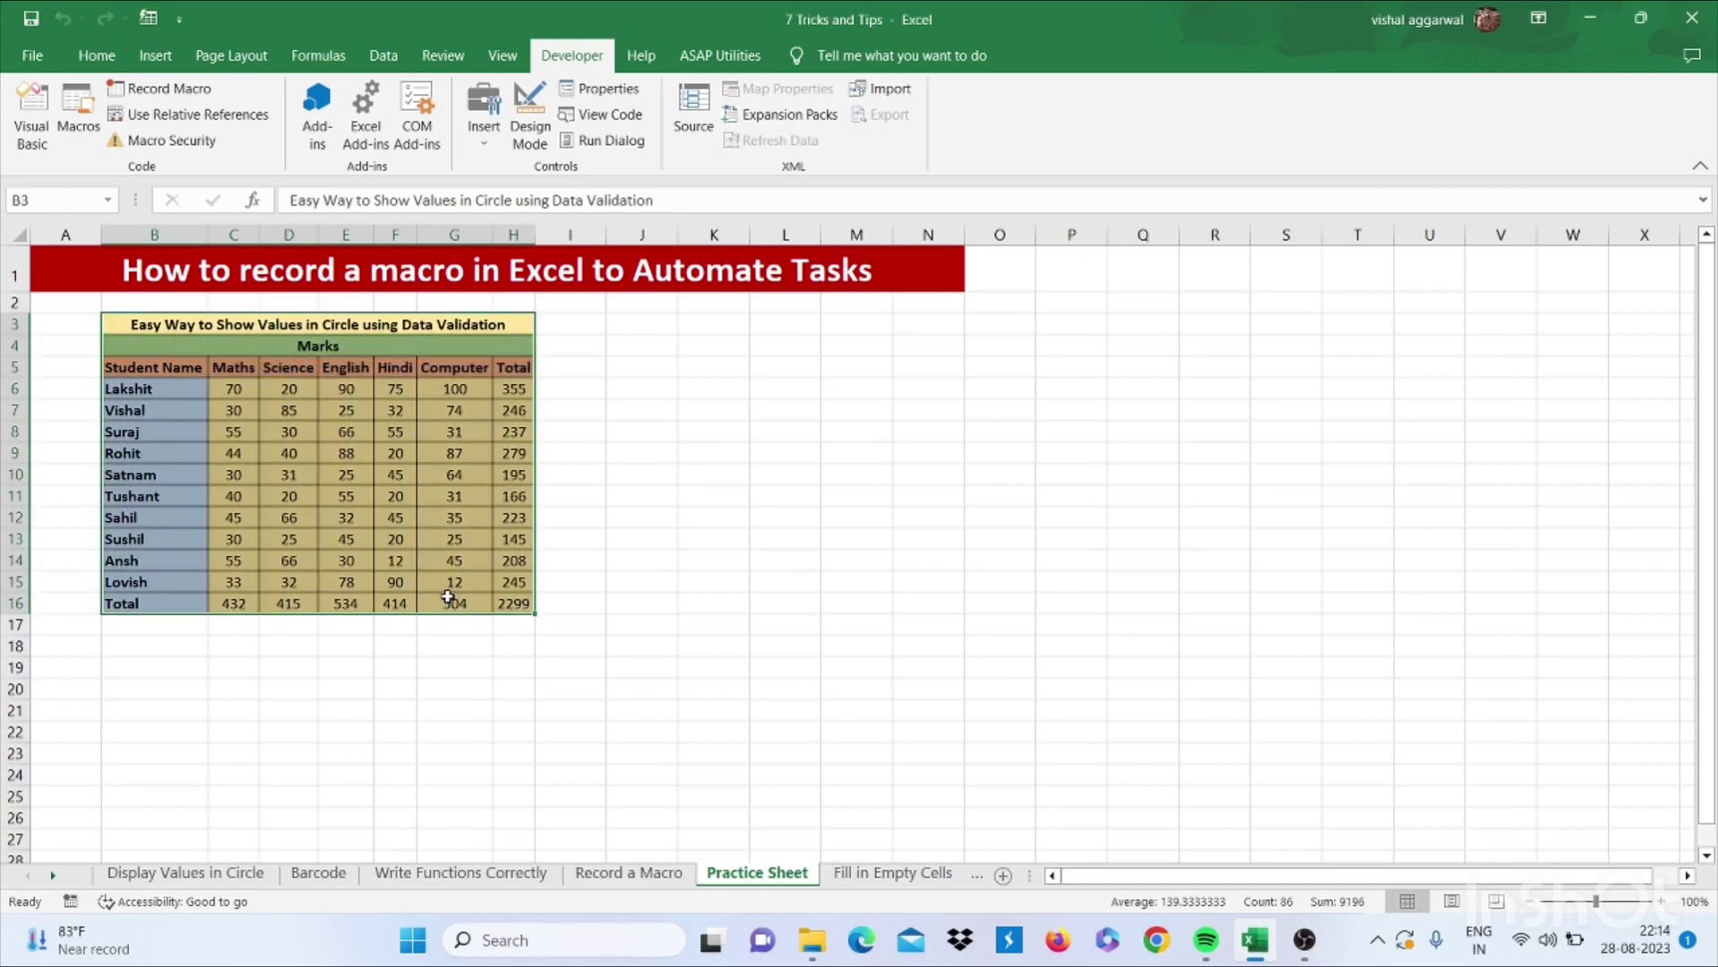
{"action": "left_click", "coordinate": [469, 476]}
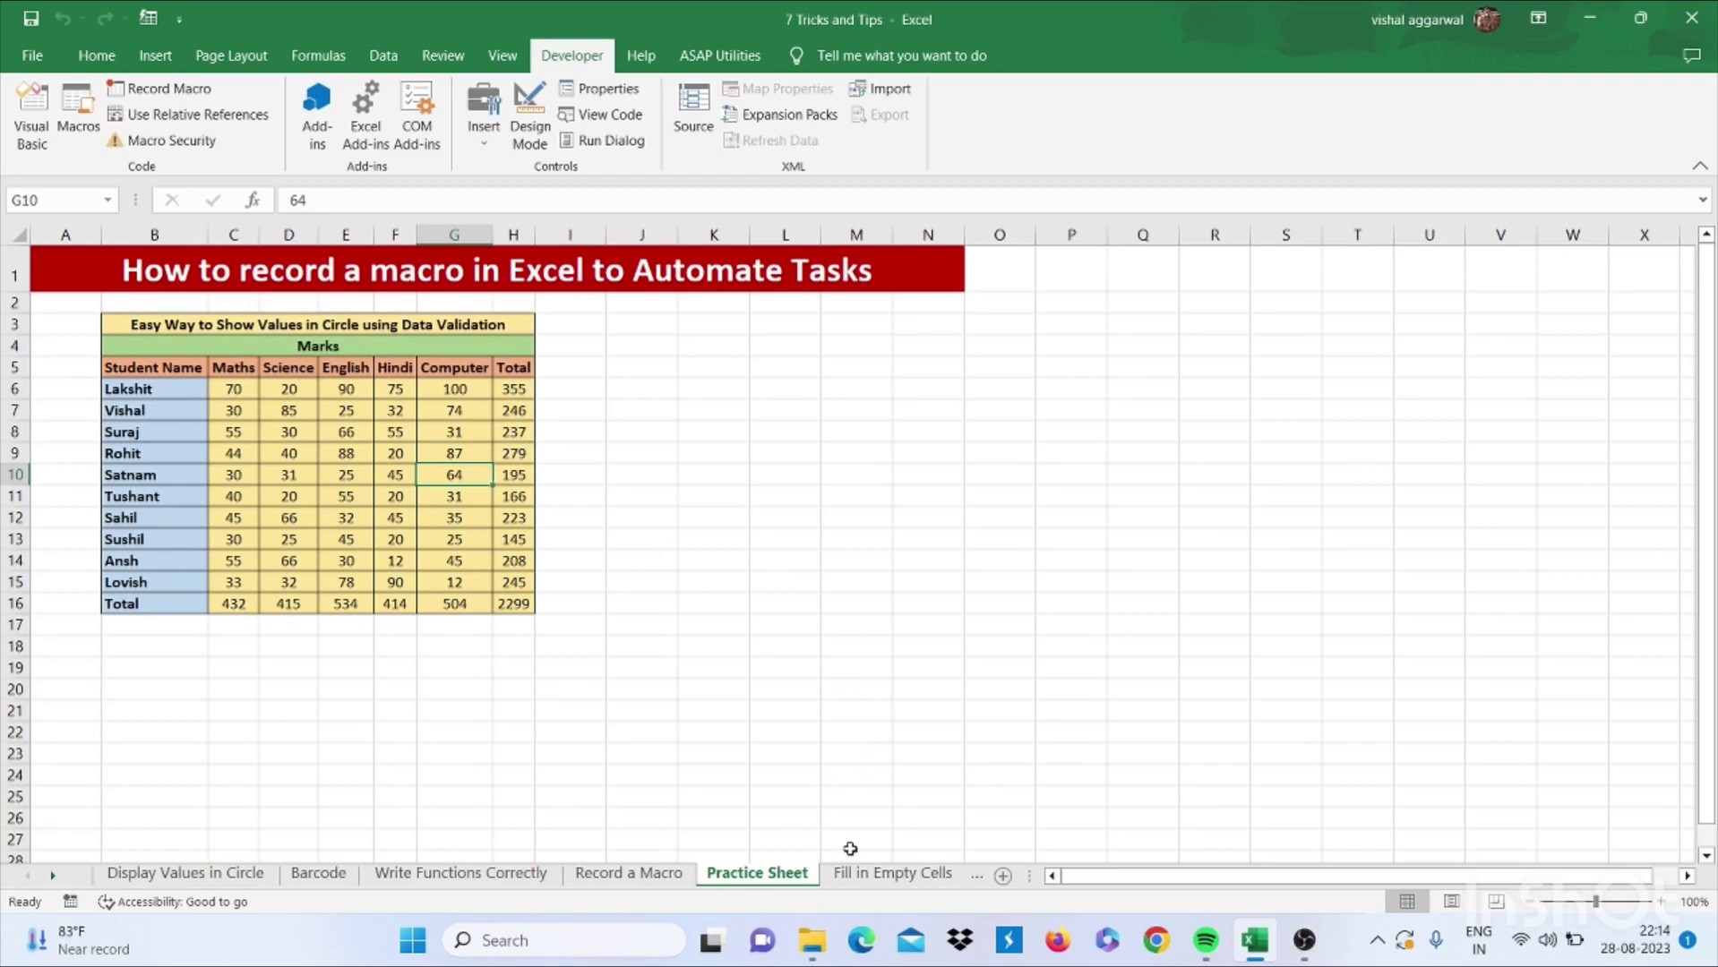
{"action": "left_click", "coordinate": [859, 876]}
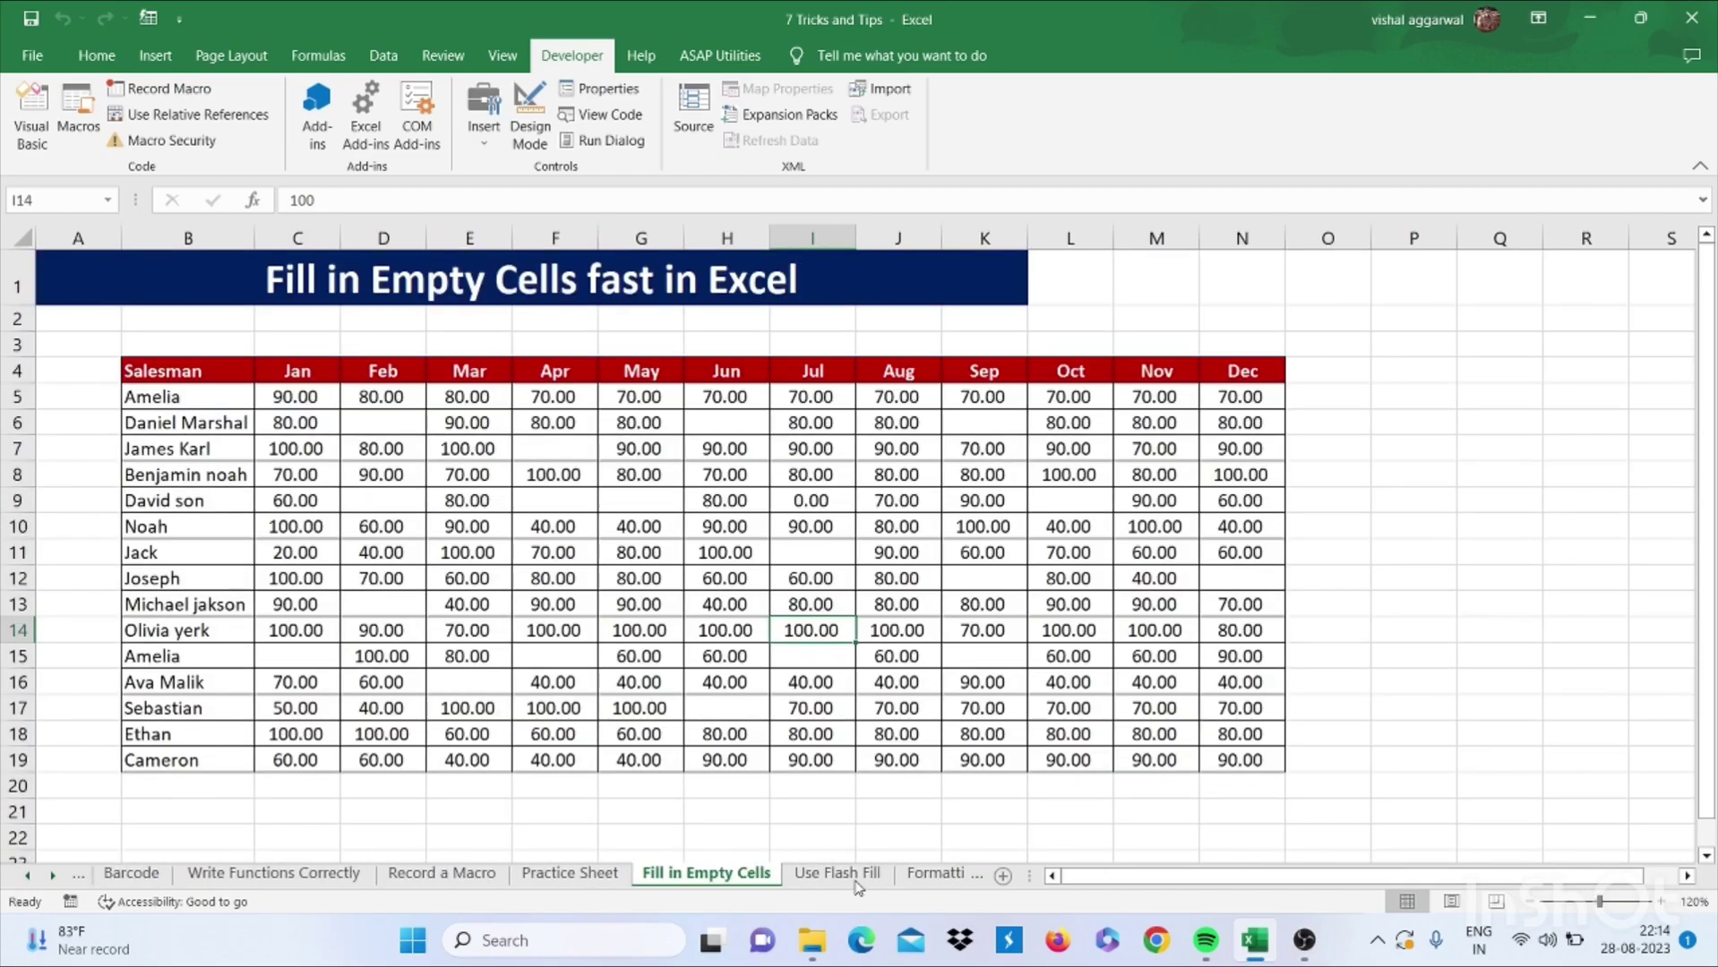
Enter 0 by hand in the blank cells D6, F7 and H6
{"action": "left_click", "coordinate": [385, 420]}
{"action": "type", "text": "0"}
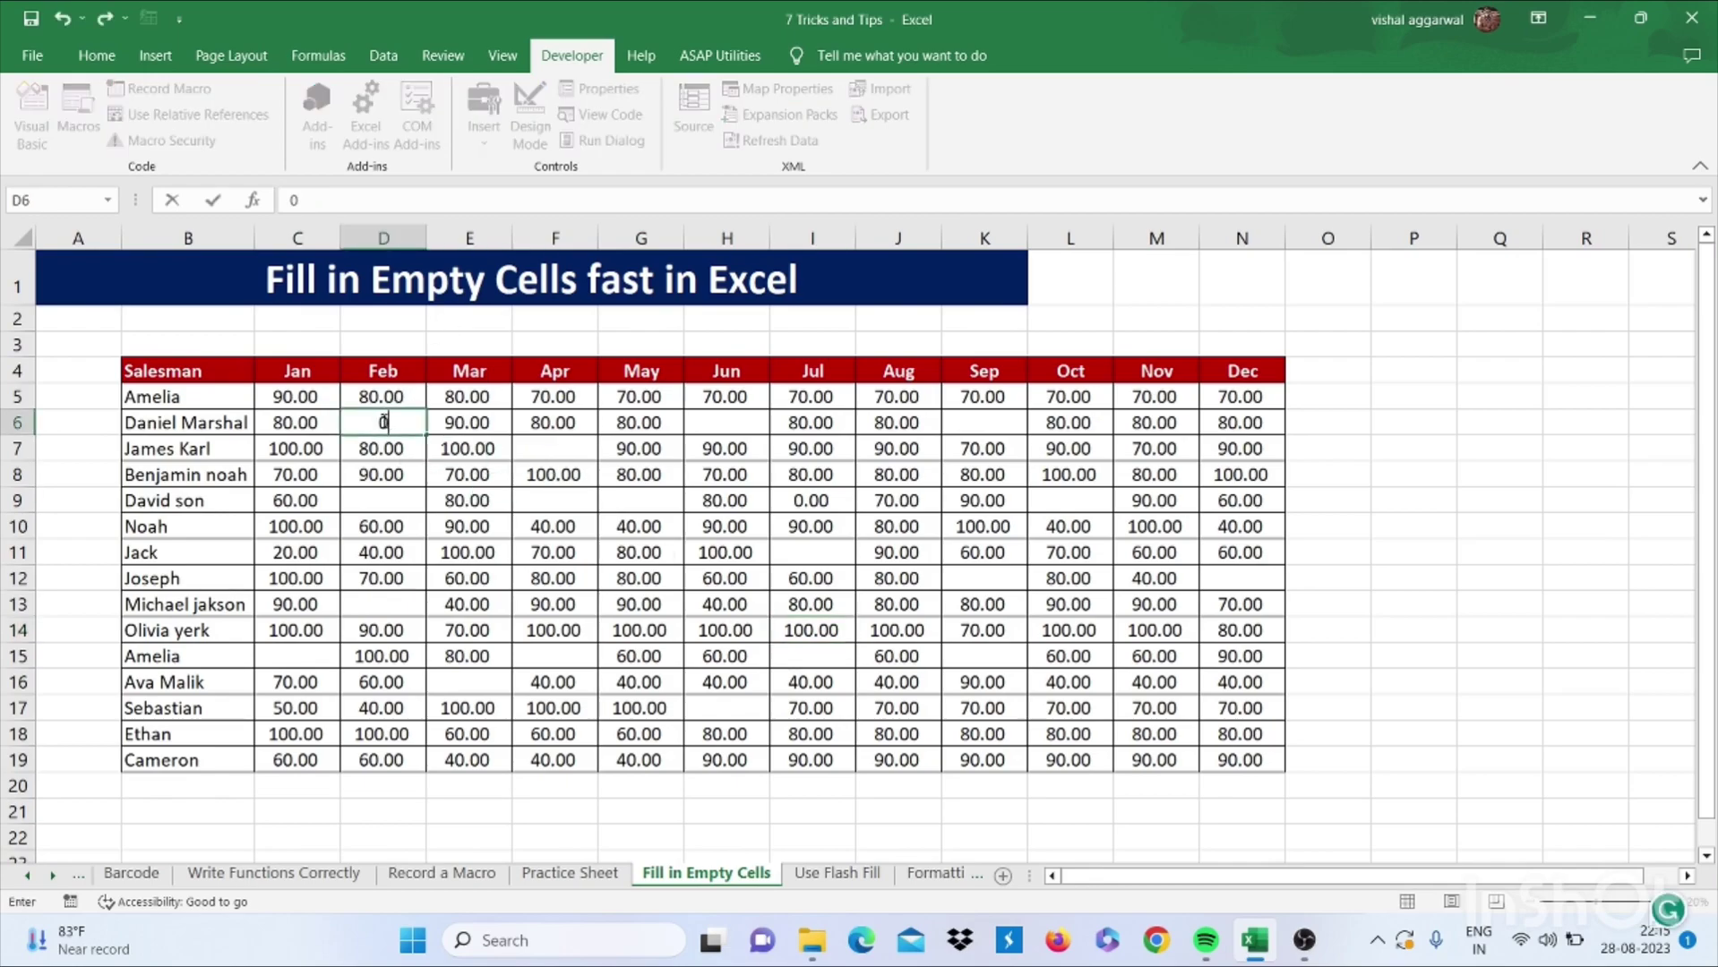
{"action": "key", "text": "Right"}
{"action": "key", "text": "Right"}
{"action": "key", "text": "Down"}
{"action": "type", "text": "0"}
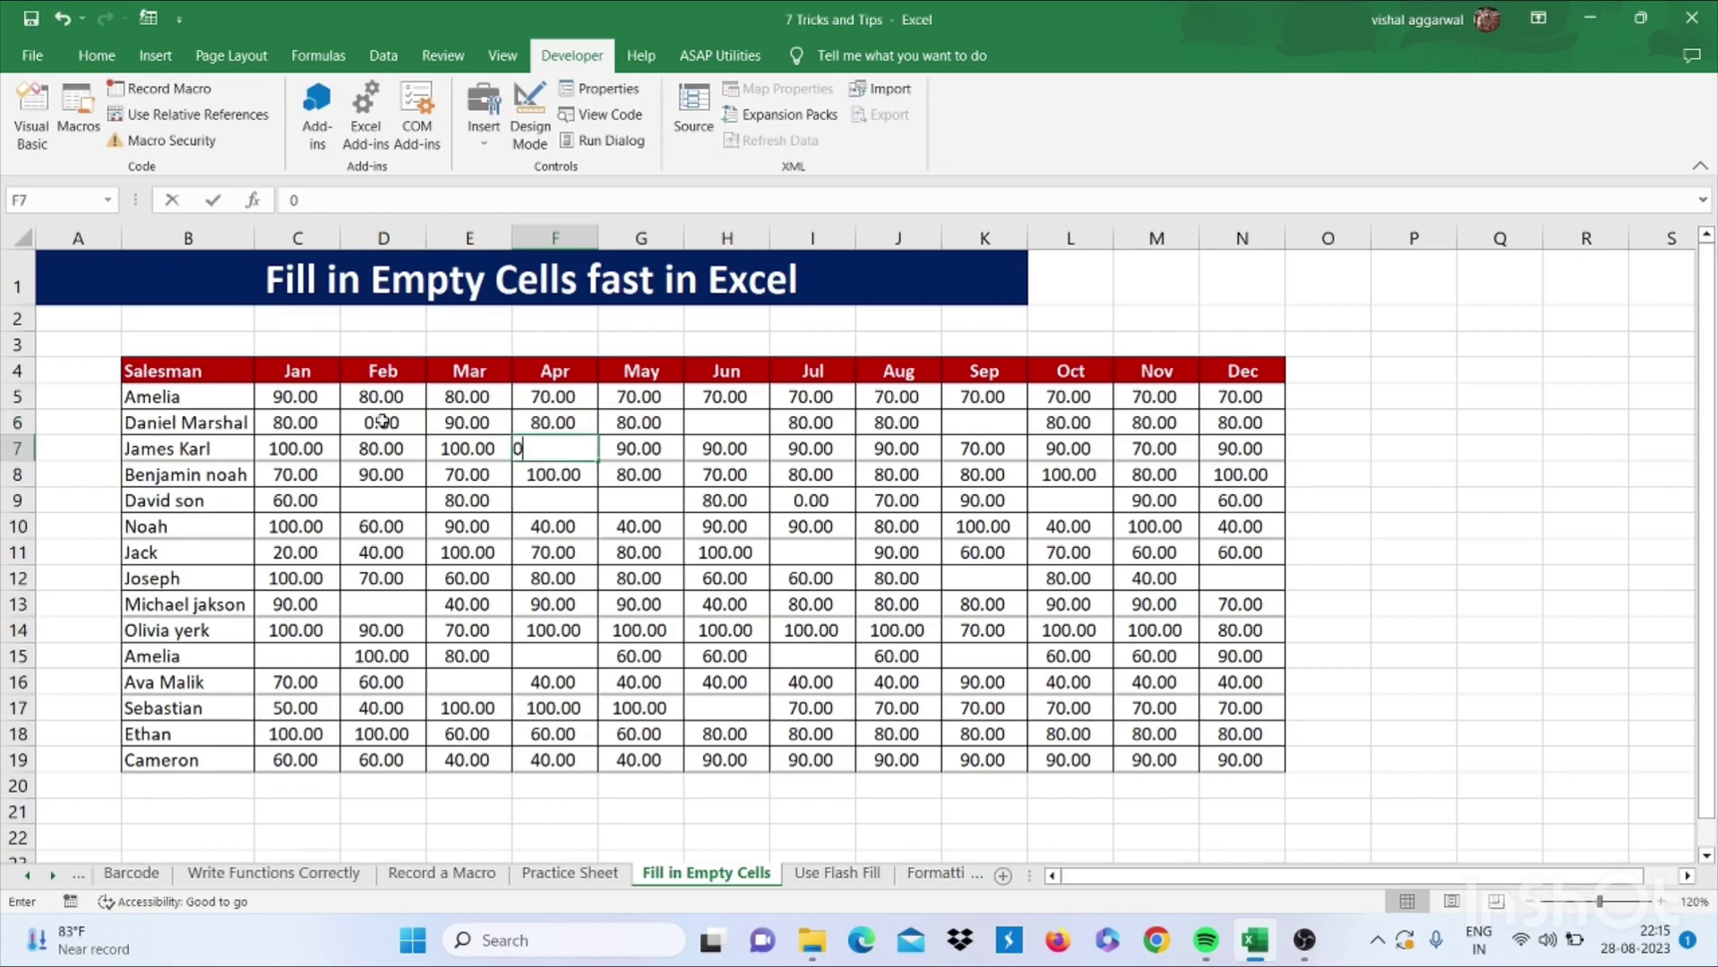
{"action": "key", "text": "Right"}
{"action": "key", "text": "Right"}
{"action": "key", "text": "Up"}
{"action": "type", "text": "0"}
{"action": "key", "text": "Down"}
{"action": "key", "text": "Down"}
{"action": "key", "text": "Down"}
Enter 0 by hand in David son's blank cells G9, F9 and E9
{"action": "key", "text": "Left"}
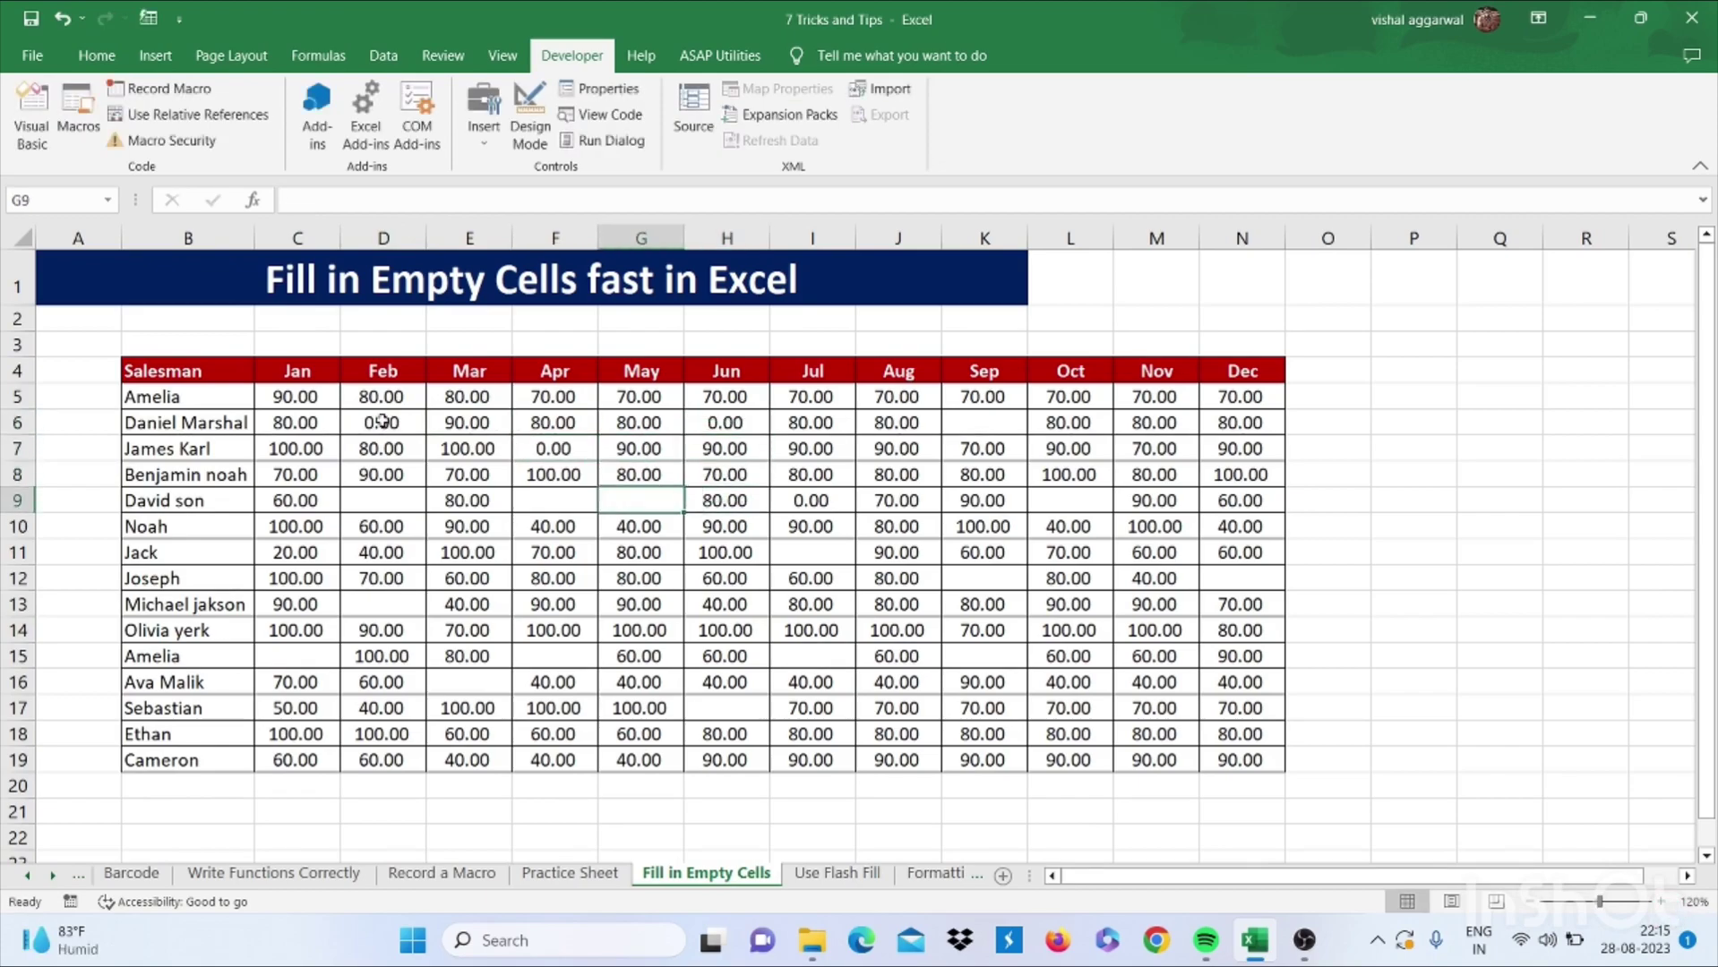
{"action": "type", "text": "0"}
{"action": "key", "text": "Left"}
{"action": "type", "text": "0"}
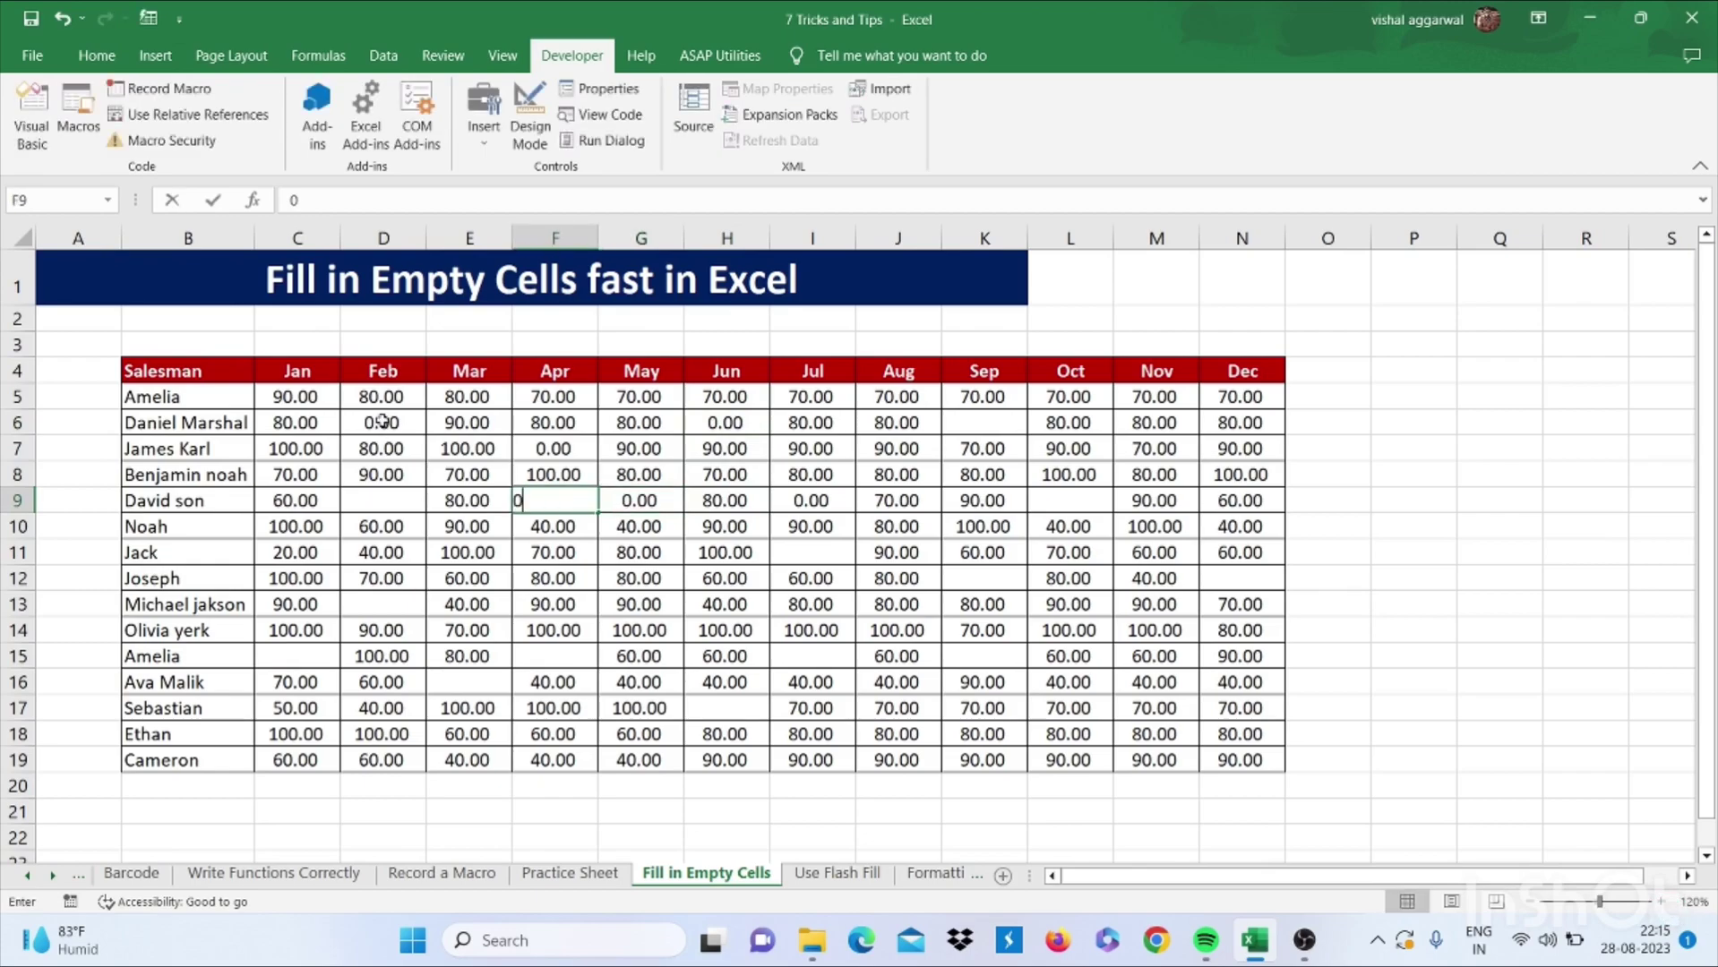
{"action": "key", "text": "Left"}
{"action": "type", "text": "0"}
{"action": "key", "text": "Left"}
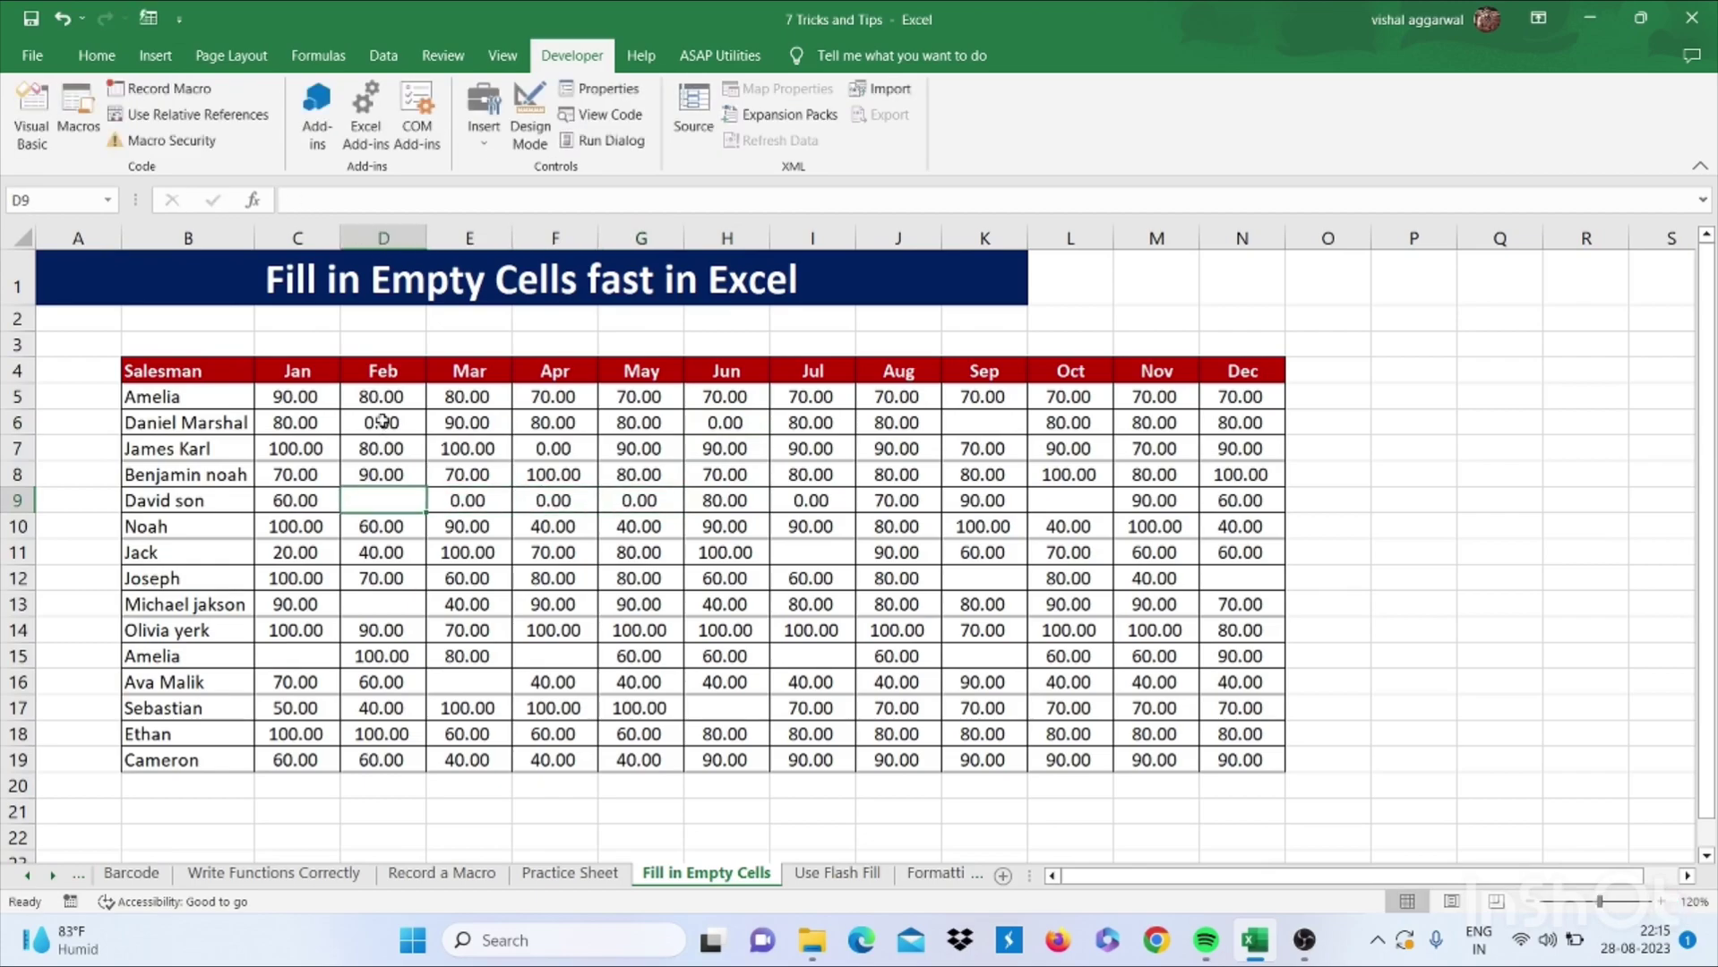
Undo all the hand-typed zeros and select the whole table B4:N19
{"action": "key", "text": "ctrl+z"}
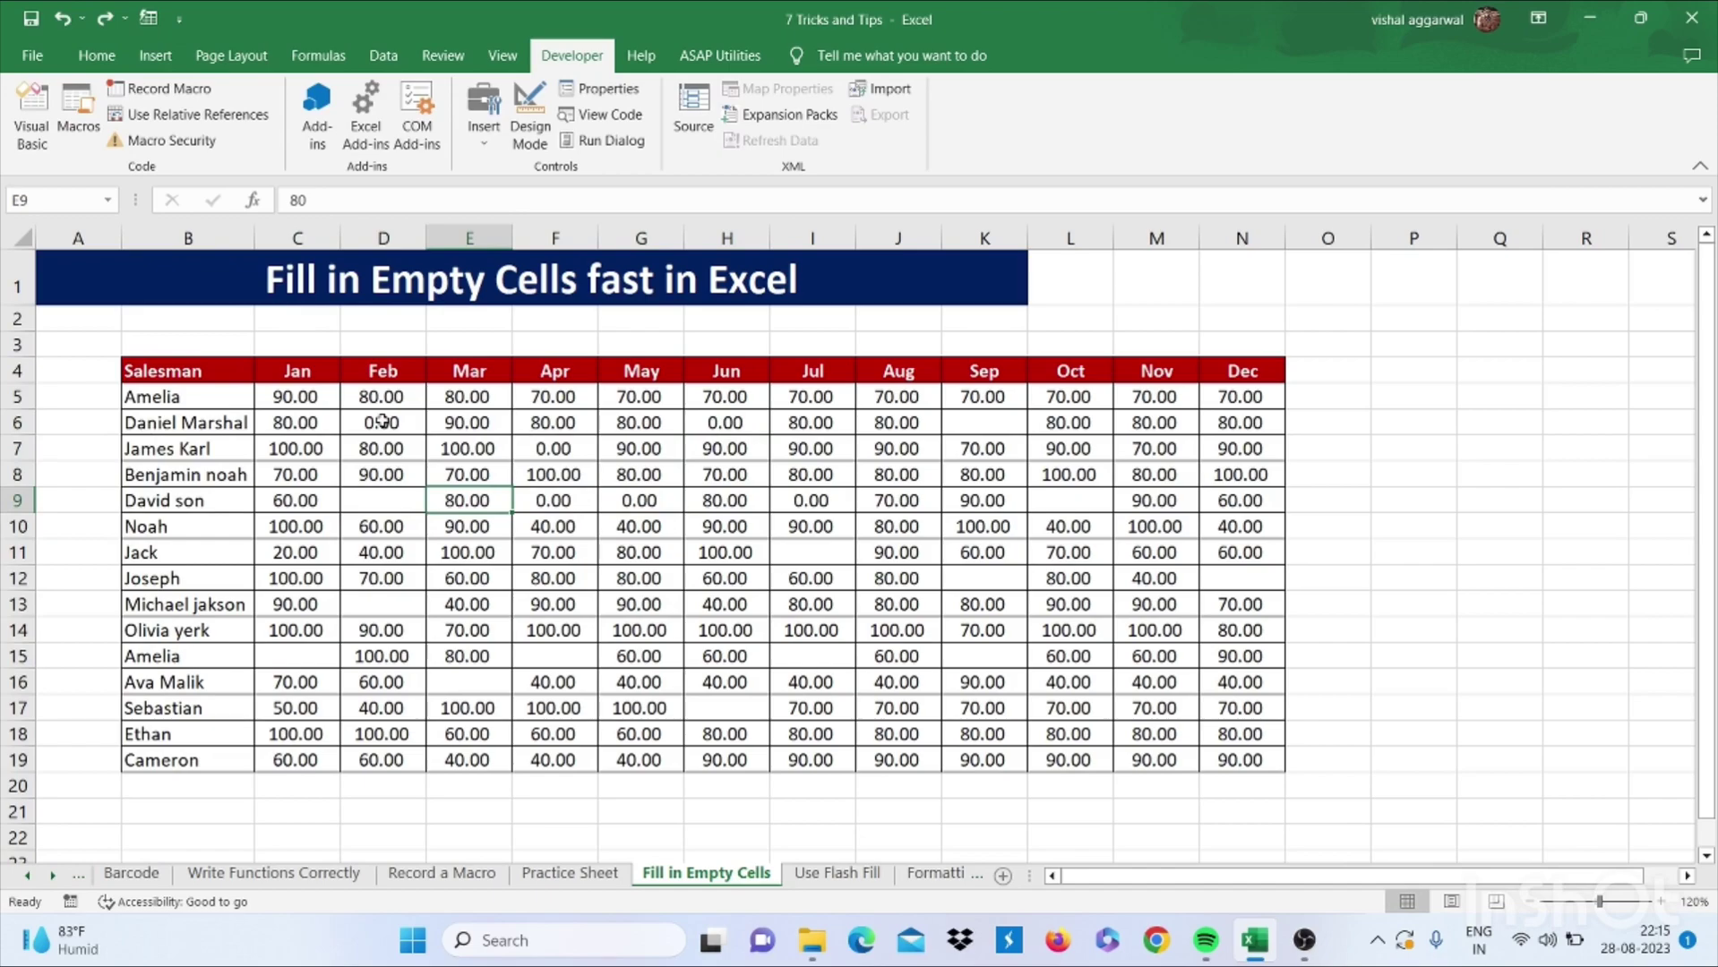
{"action": "key", "text": "ctrl+z"}
{"action": "key", "text": "ctrl+z"}
{"action": "key", "text": "ctrl+z"}
{"action": "key", "text": "ctrl+z"}
{"action": "key", "text": "ctrl+z"}
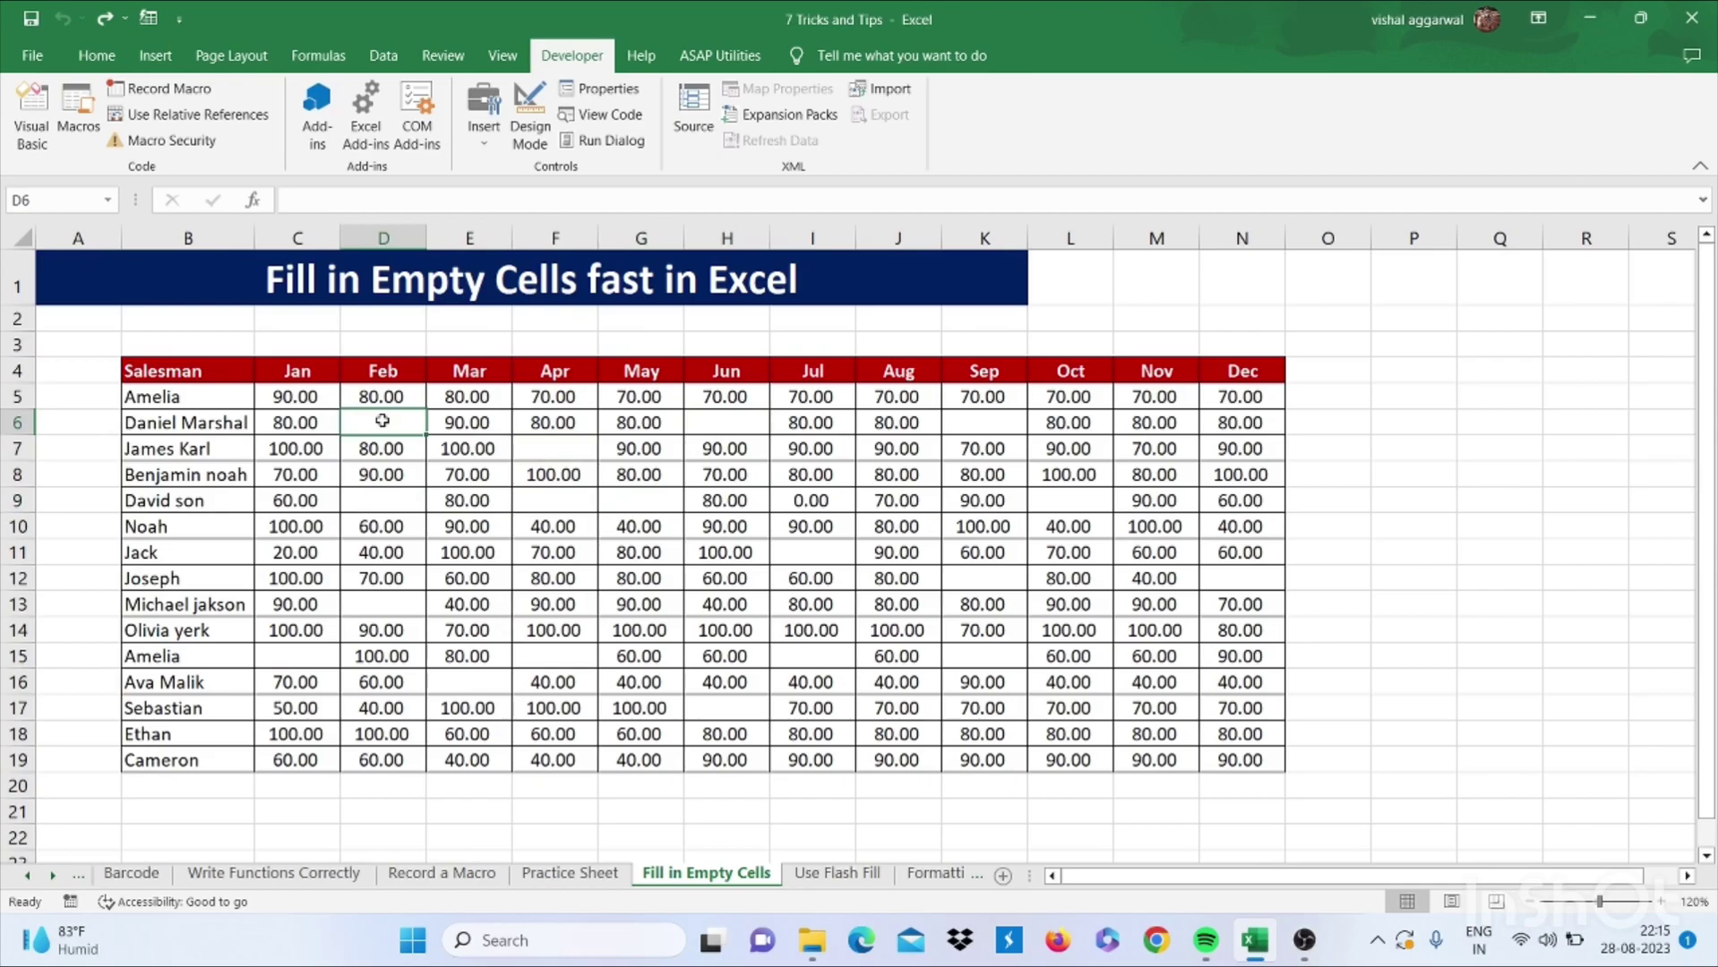
{"action": "key", "text": "ctrl+a"}
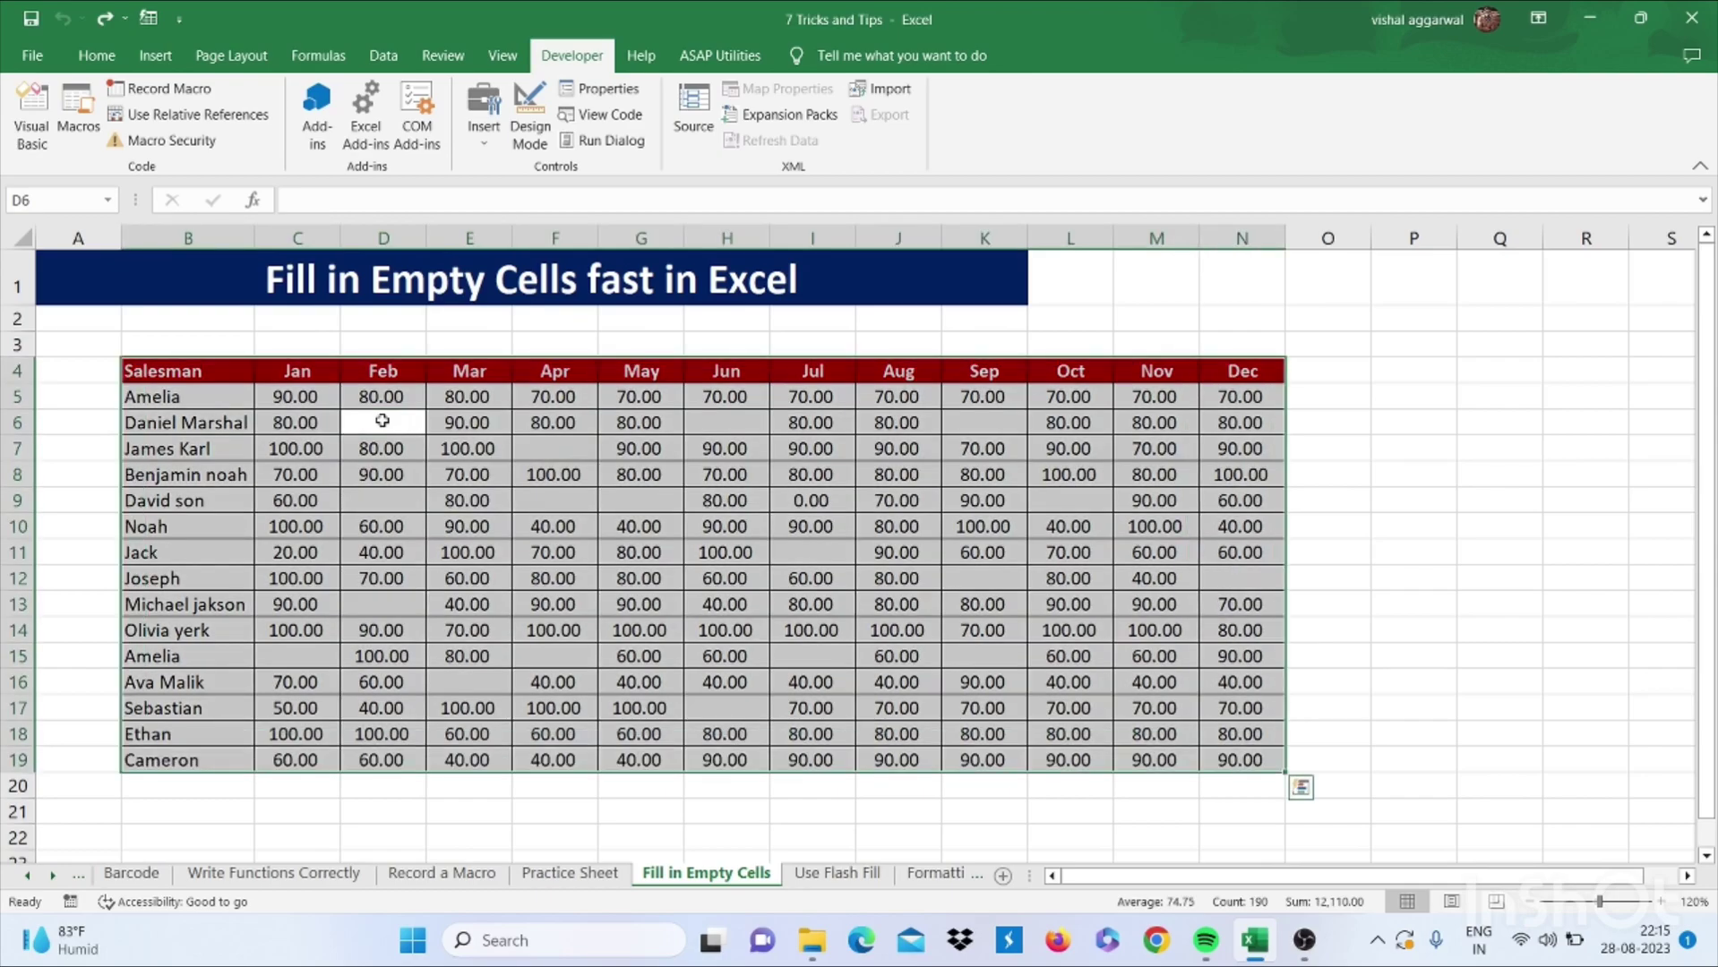
Select only the blank cells of the salesman table with Go To Special, Blanks
{"action": "key", "text": "ctrl+g"}
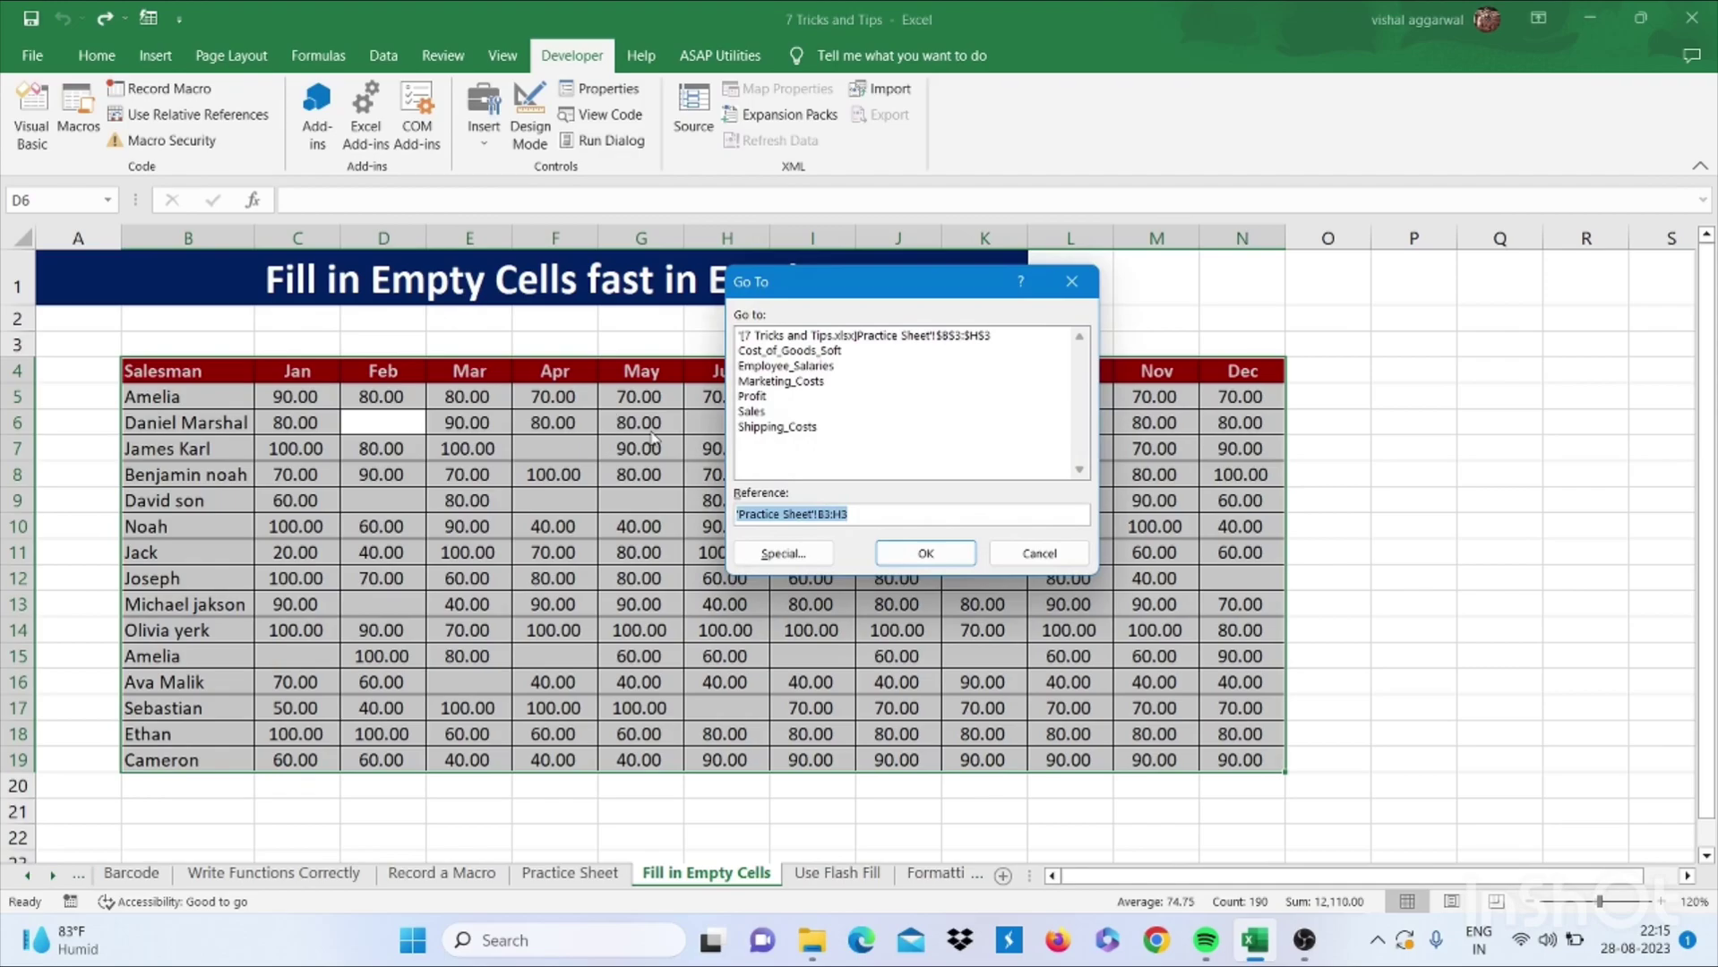
{"action": "left_click", "coordinate": [769, 554]}
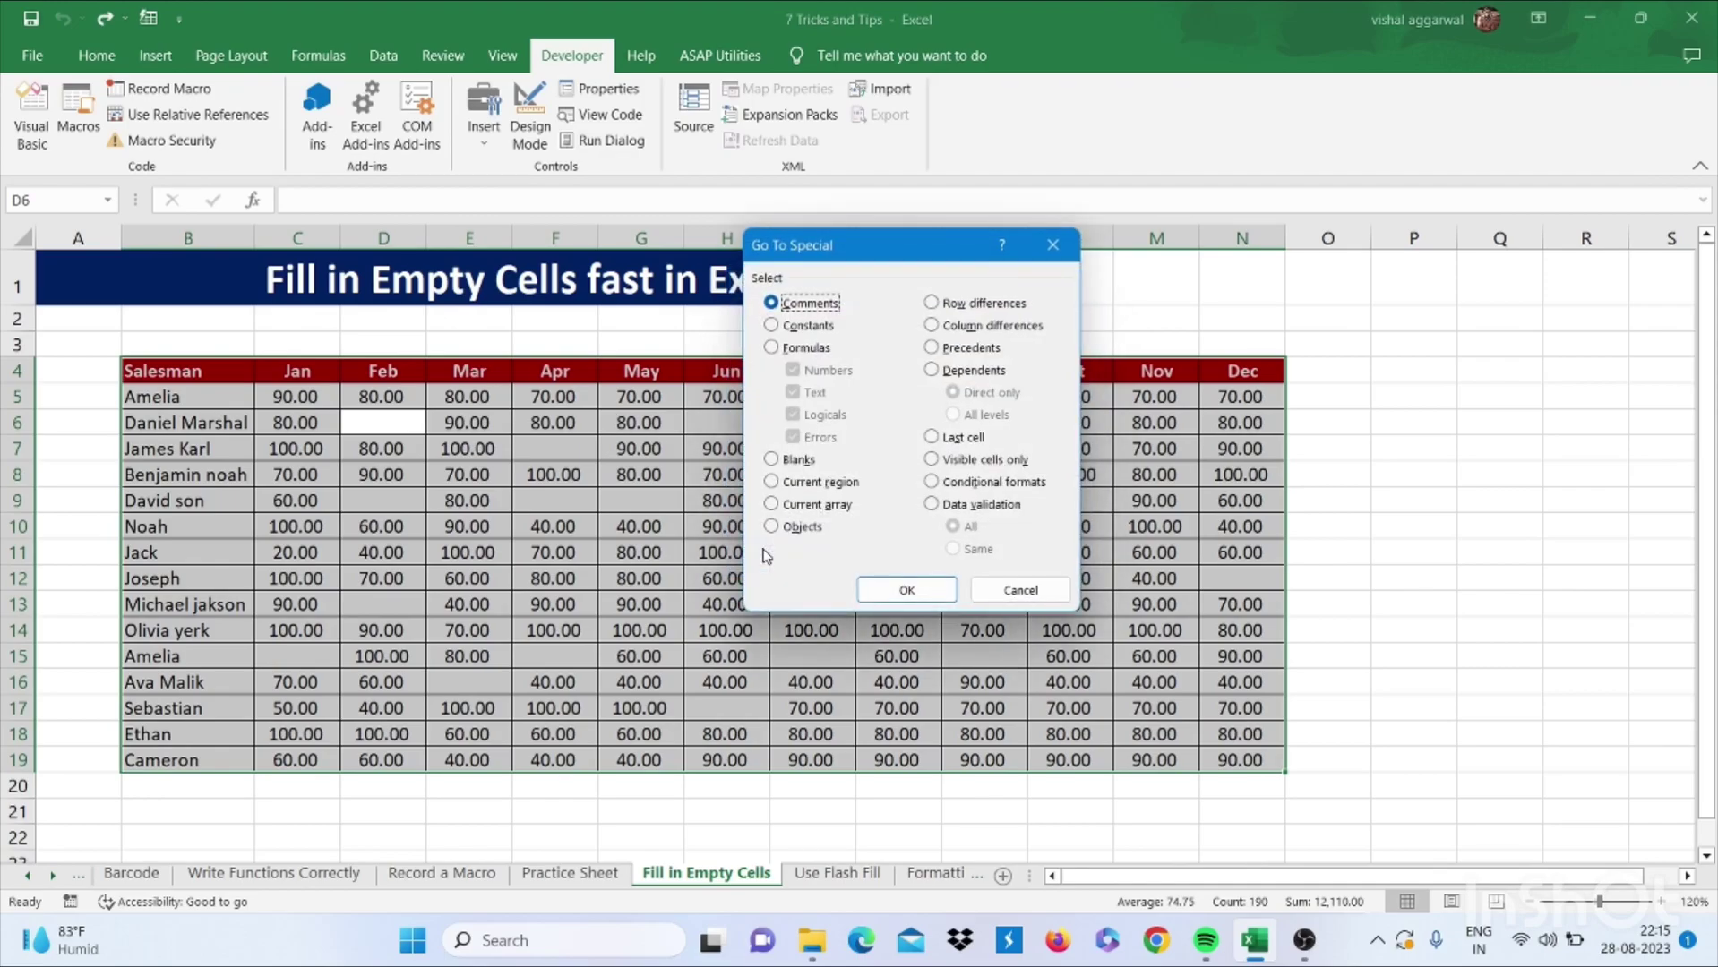
{"action": "left_click", "coordinate": [772, 460]}
{"action": "left_click", "coordinate": [885, 592]}
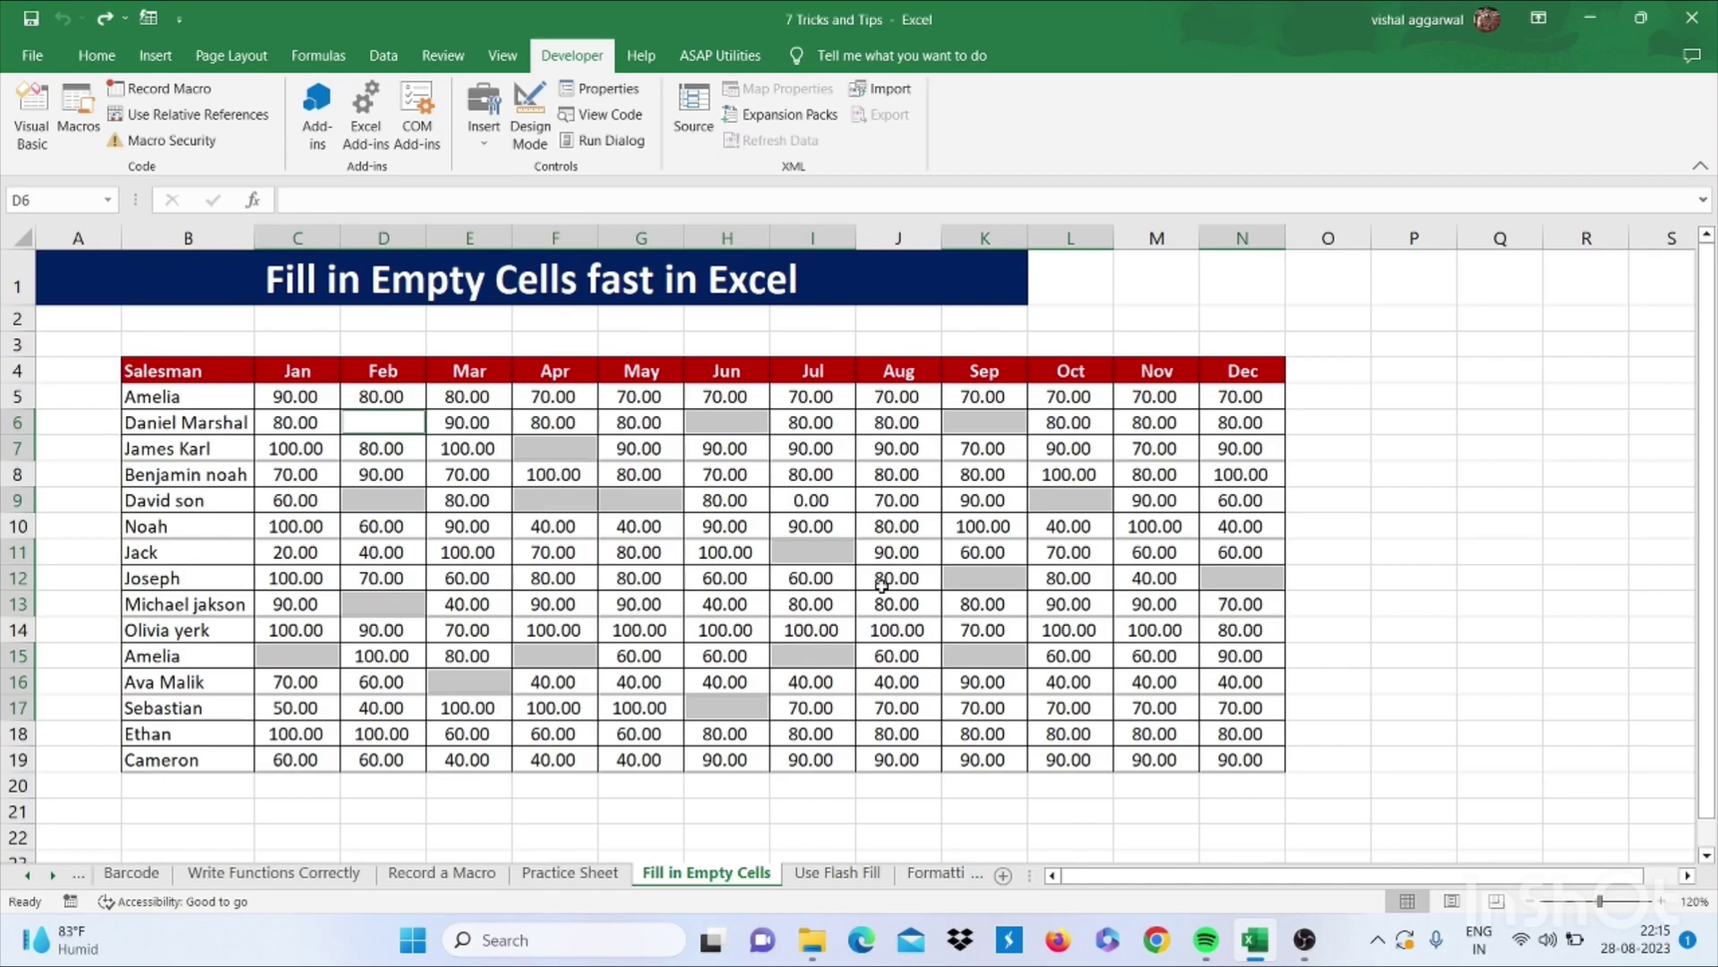
Fill every selected blank with =0 at once, then go to the Use Flash Fill sheet
{"action": "type", "text": "=0"}
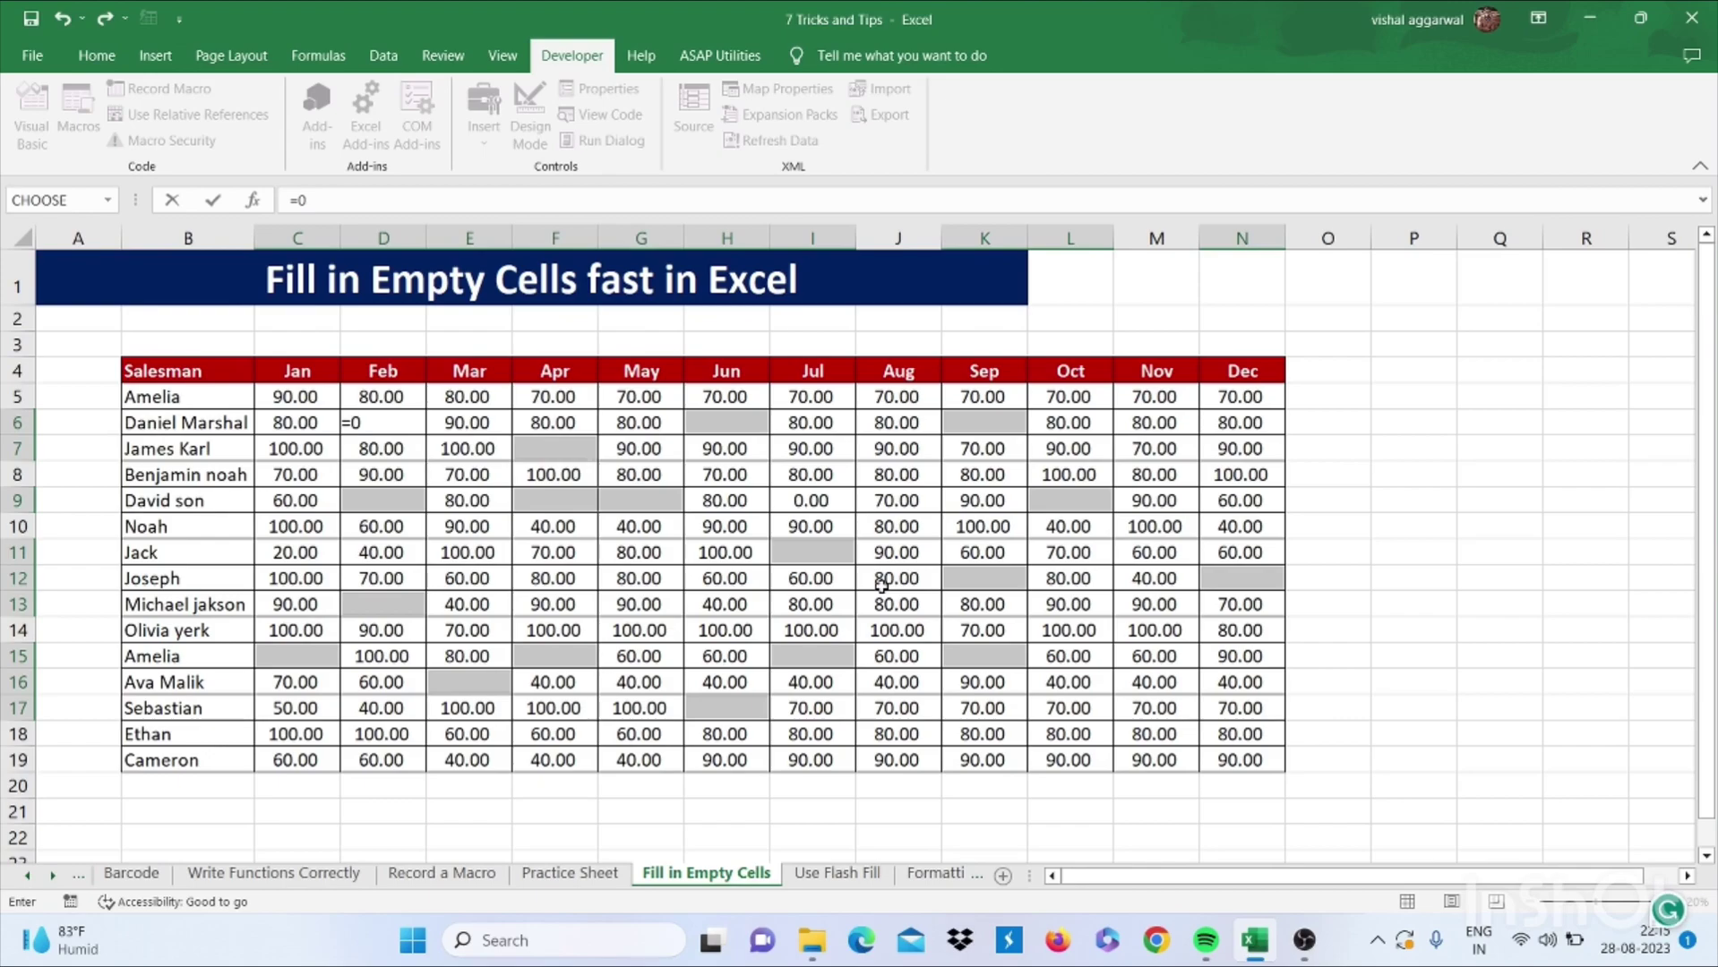
{"action": "key", "text": "ctrl+Return"}
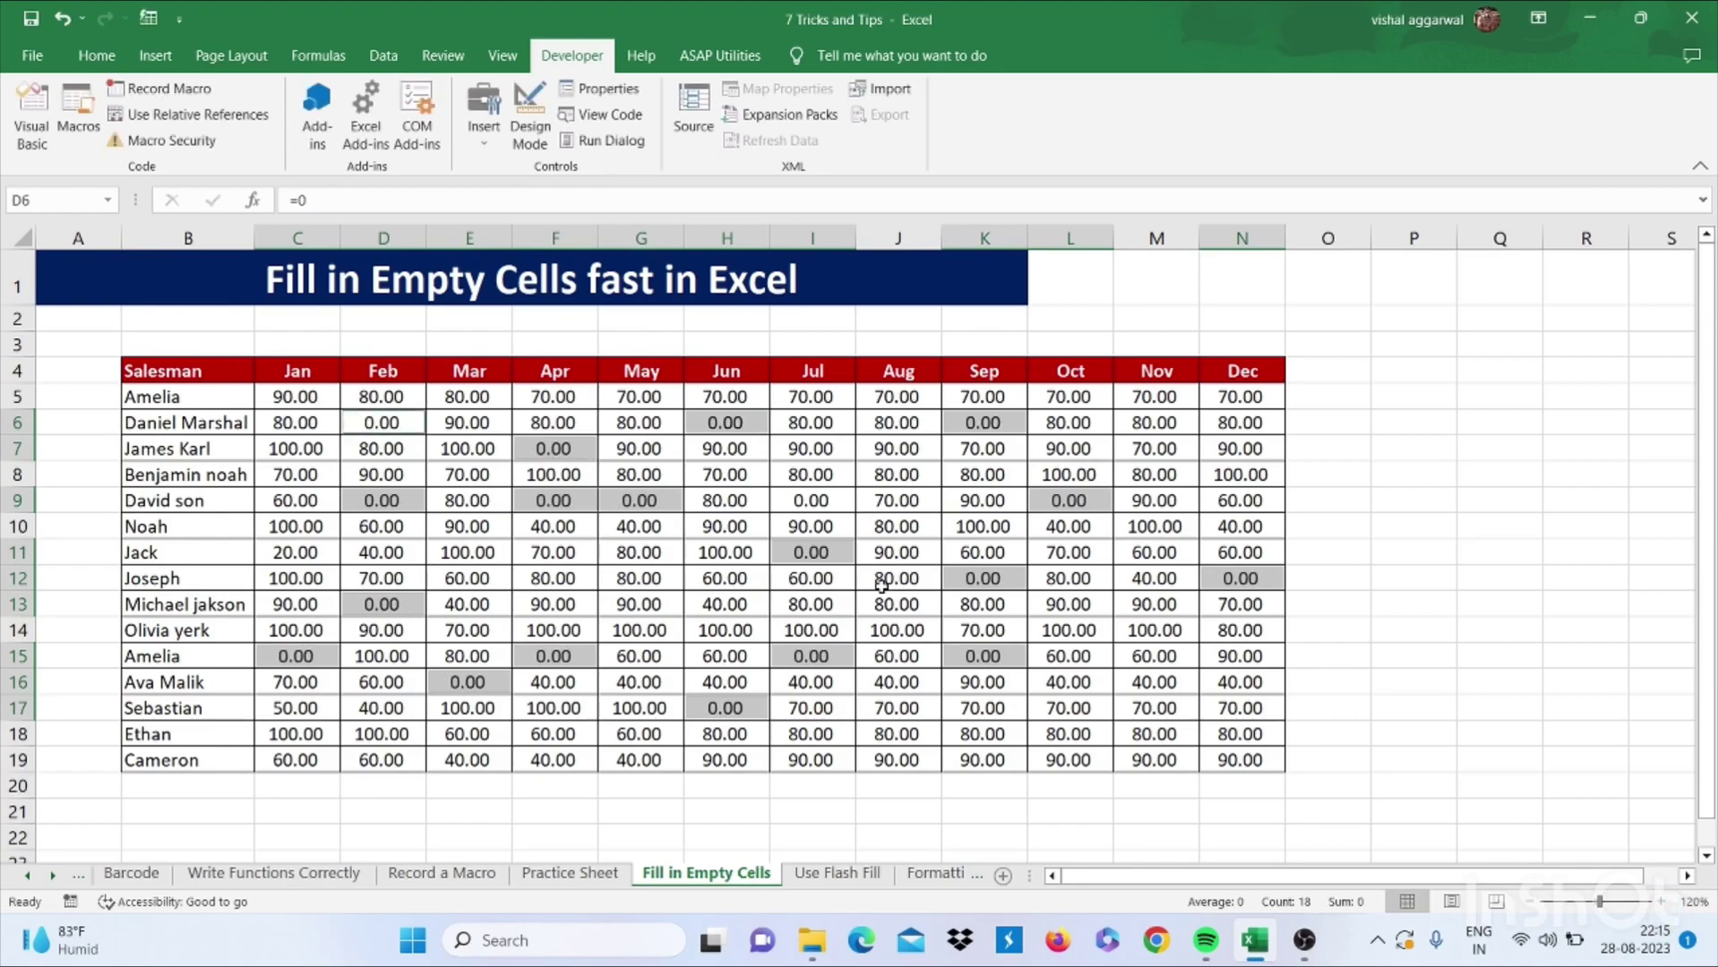
{"action": "left_click", "coordinate": [812, 553]}
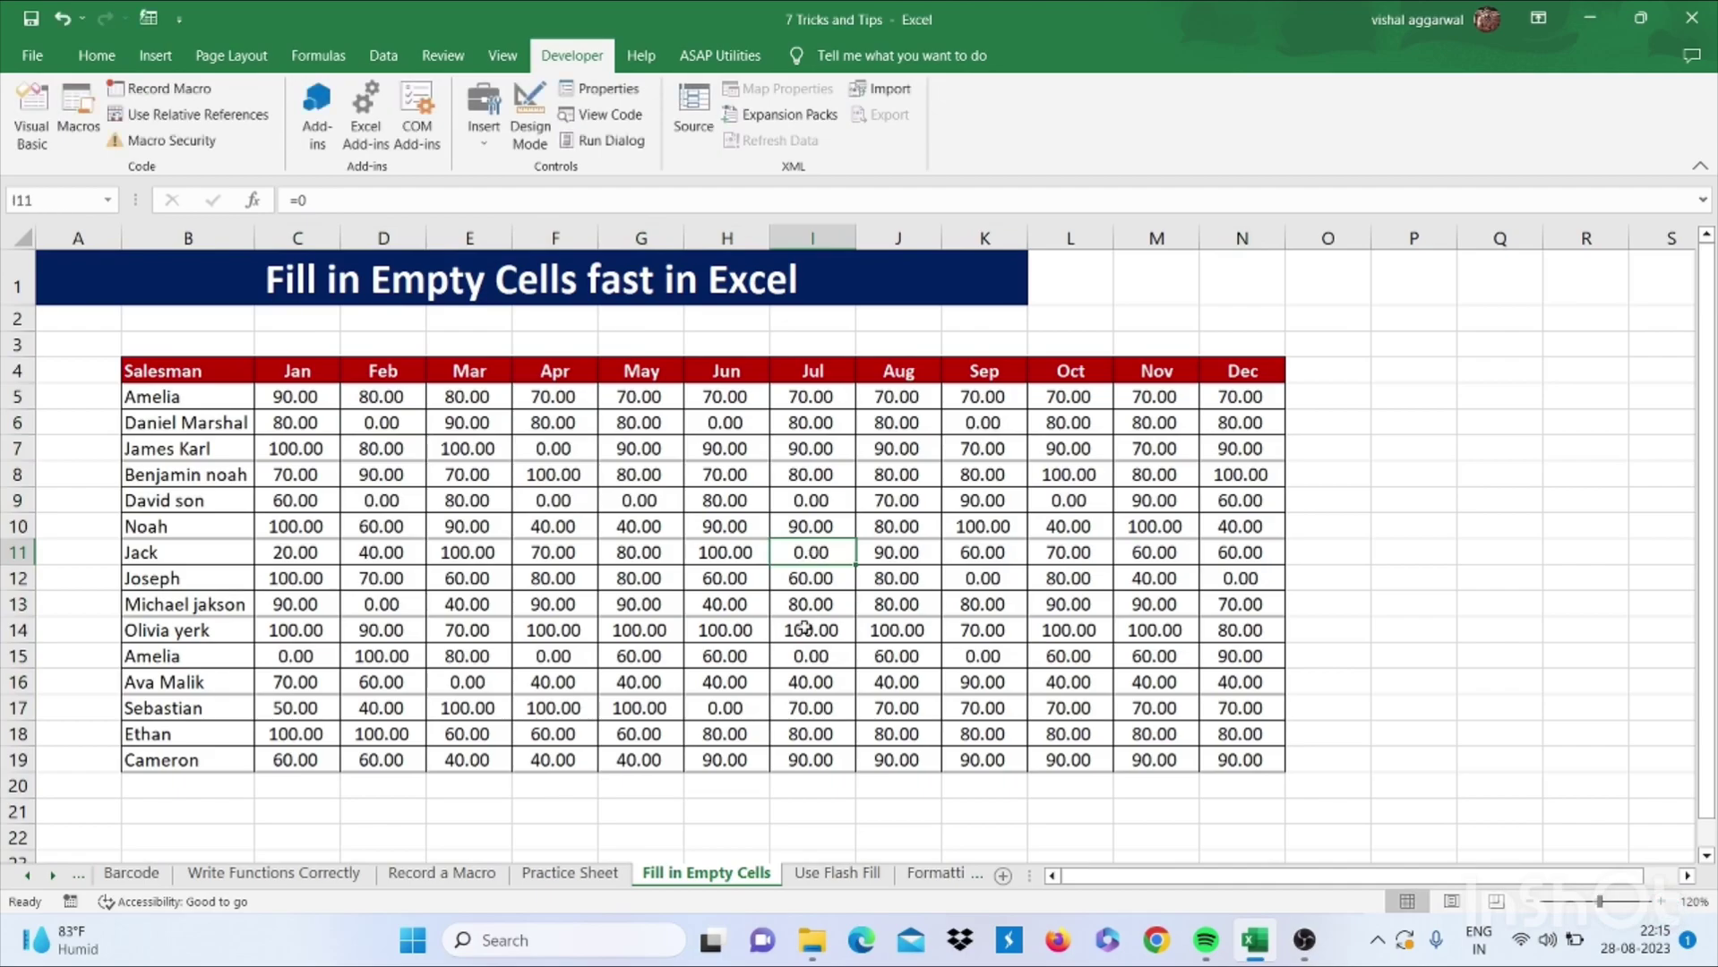
{"action": "left_click", "coordinate": [819, 875]}
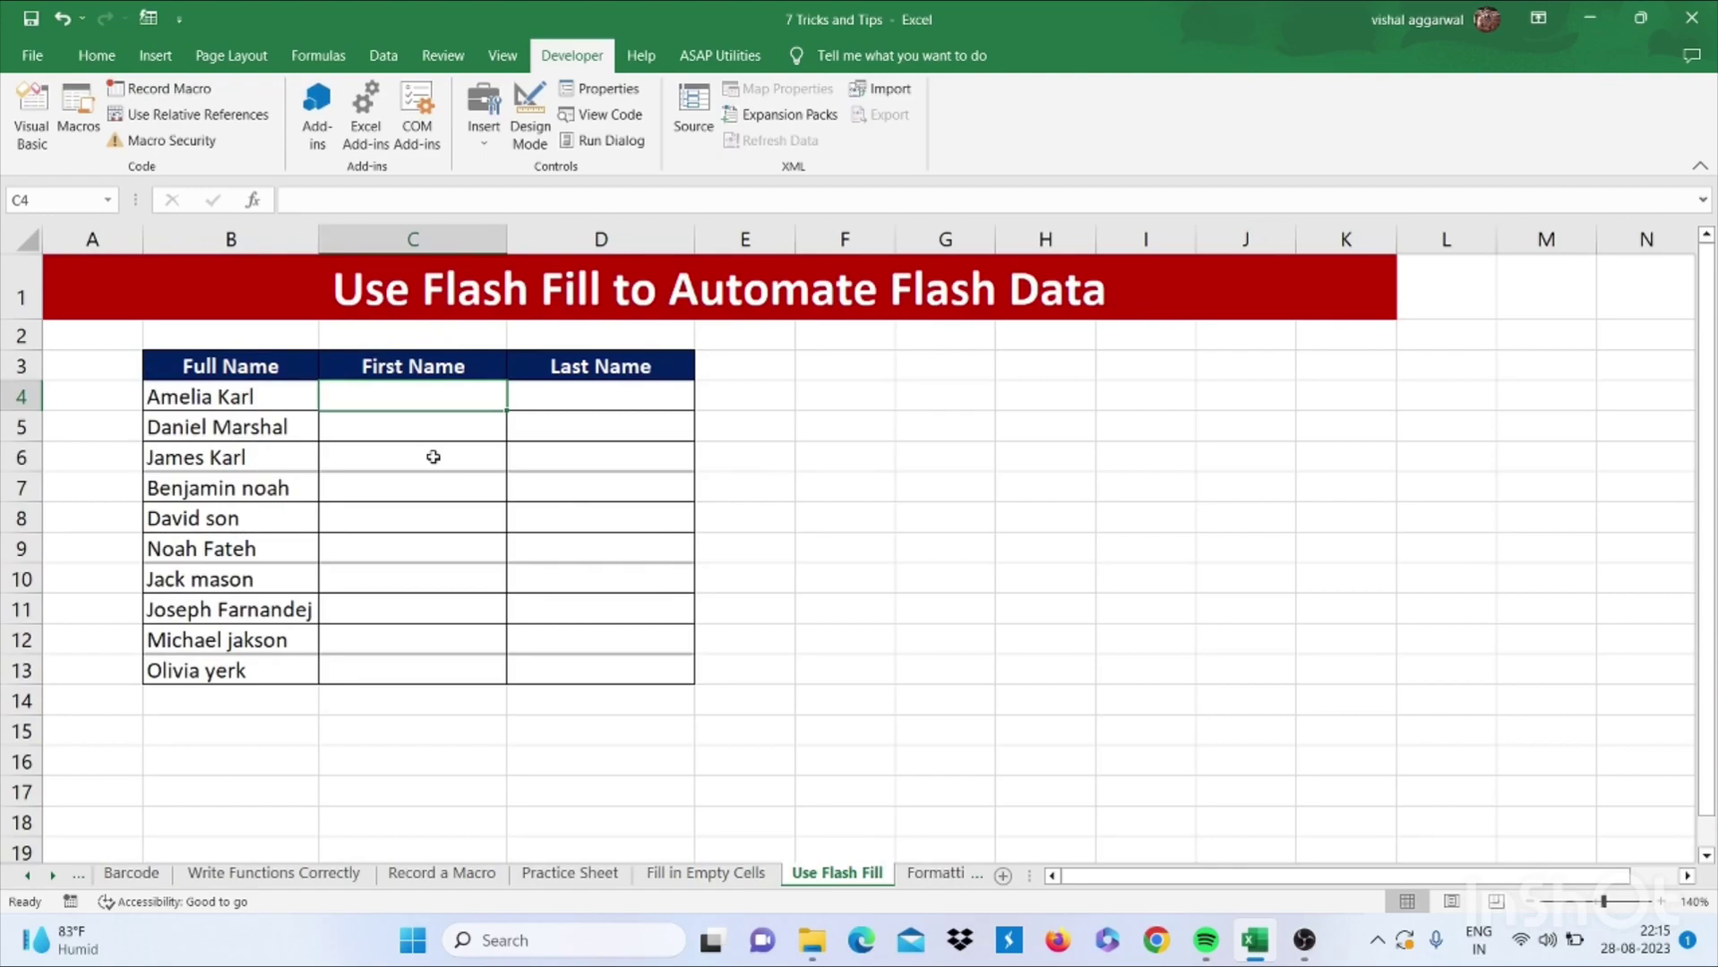
Type 'Amelia' in C4 and 'Karl' in D4 as the name-splitting pattern
{"action": "type", "text": "A"}
{"action": "key", "text": "BackSpace"}
{"action": "type", "text": "Amelia"}
{"action": "key", "text": "Tab"}
{"action": "type", "text": "Karl"}
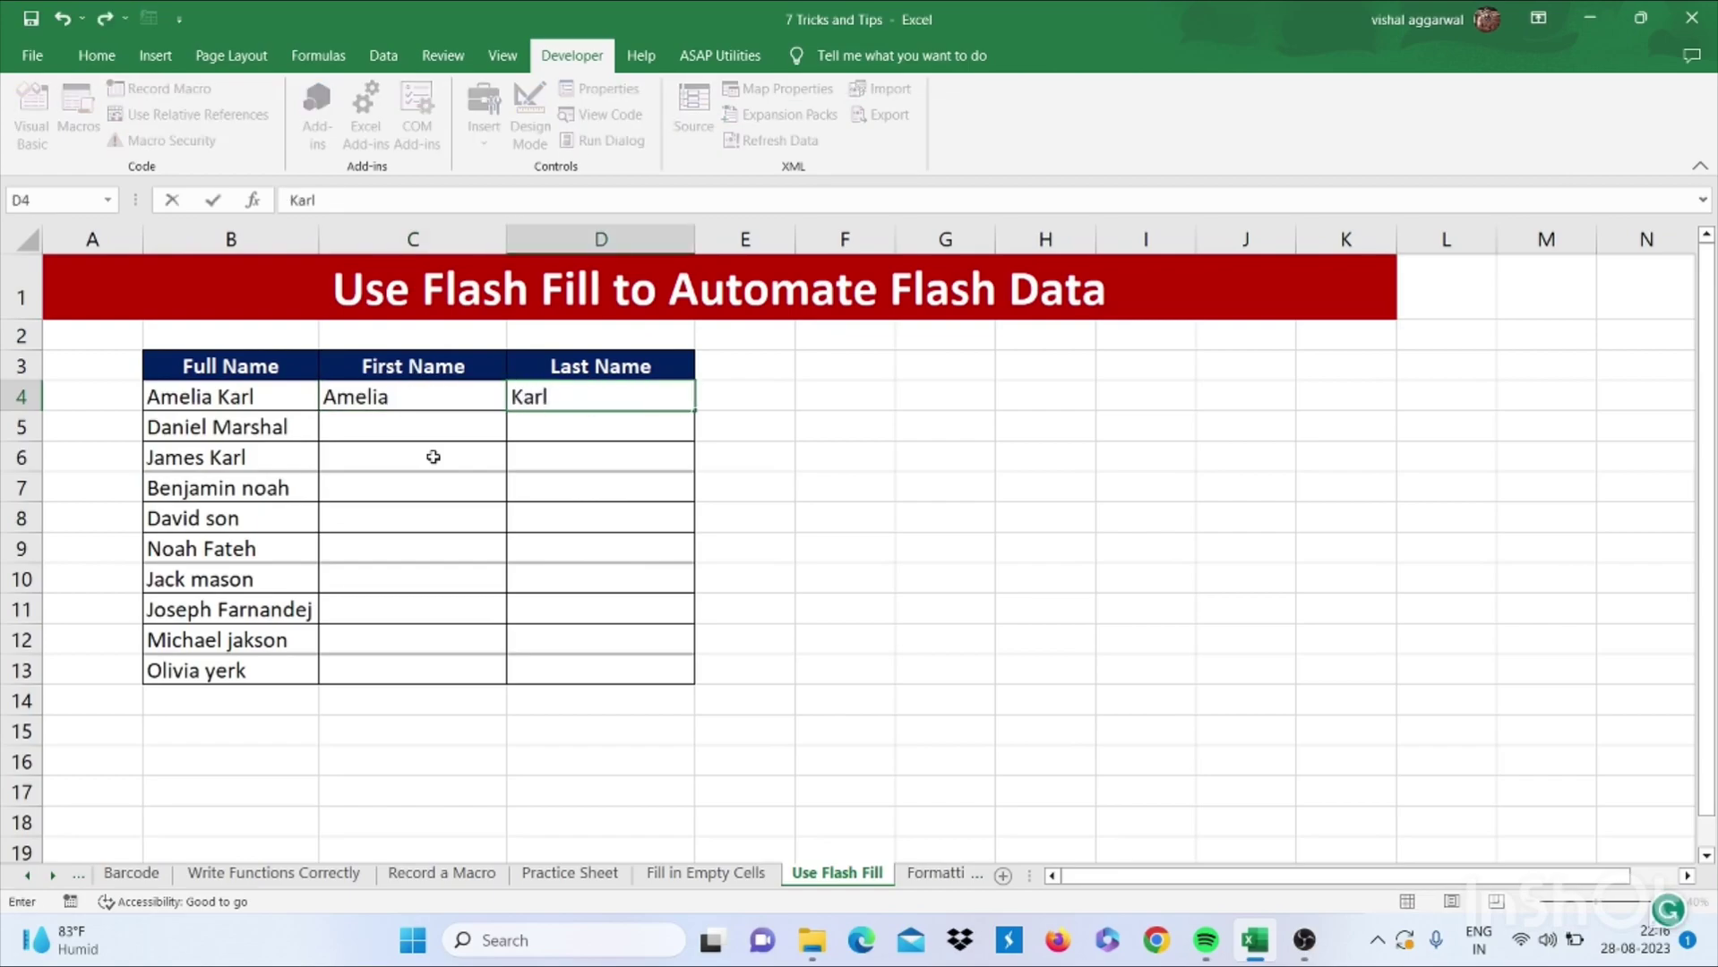
{"action": "key", "text": "Return"}
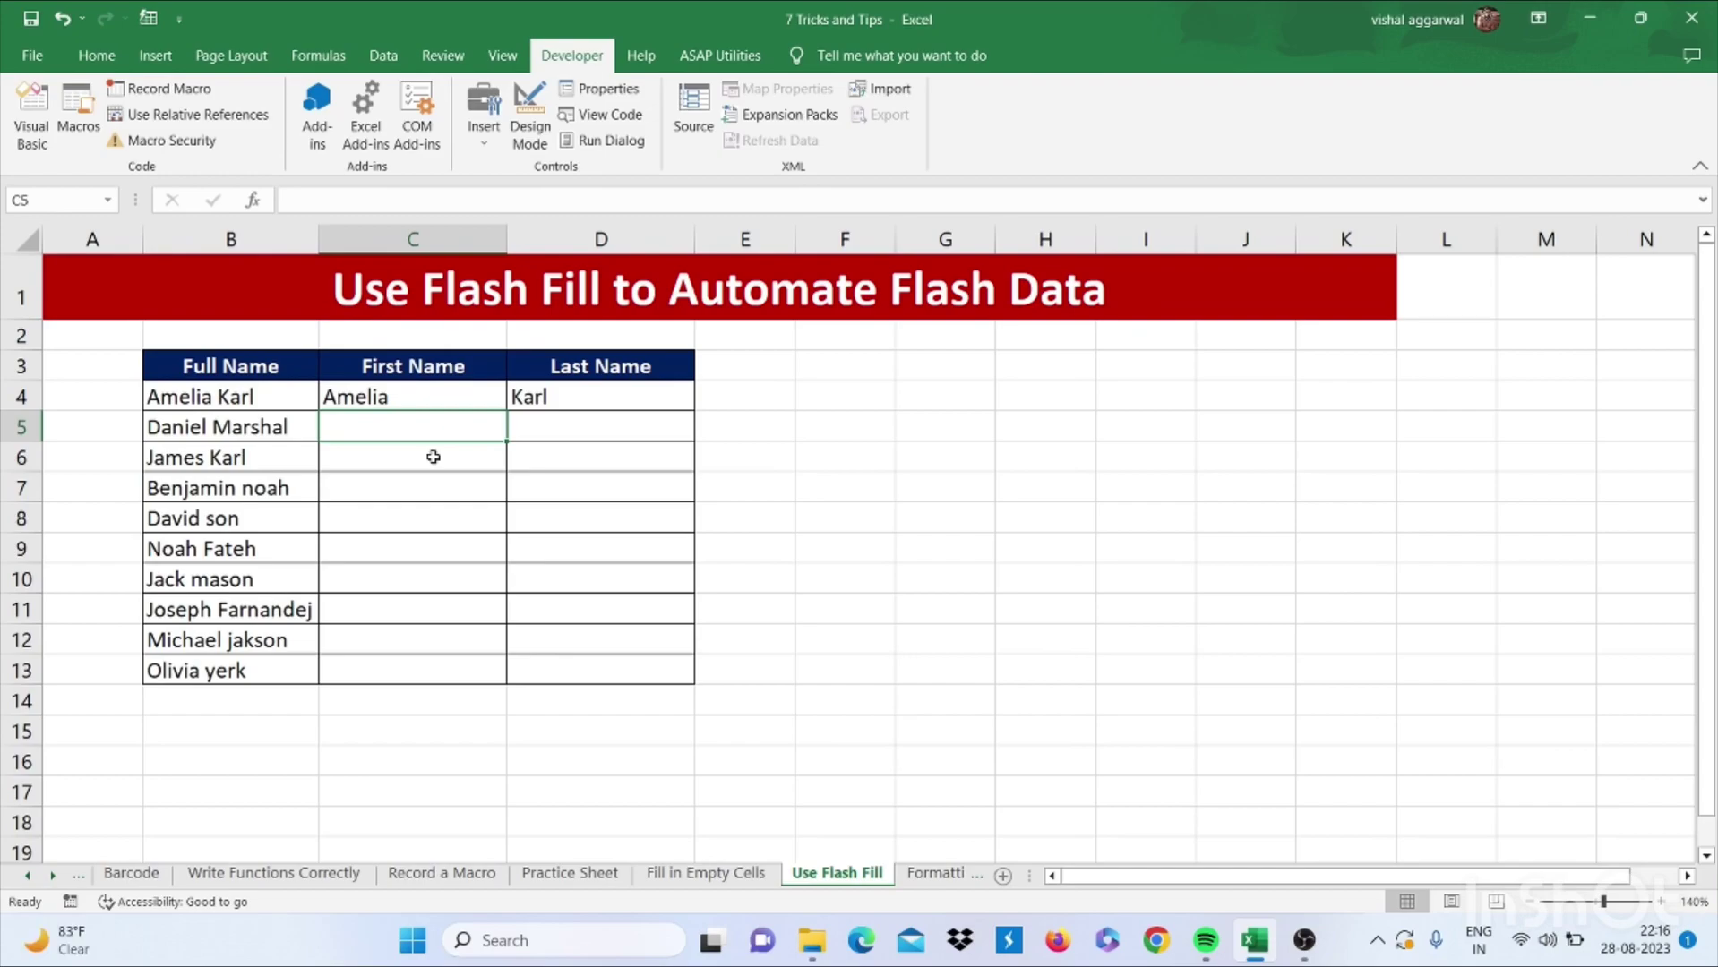
Flash Fill the remaining First Name and Last Name cells with Ctrl+E
{"action": "key", "text": "ctrl+e"}
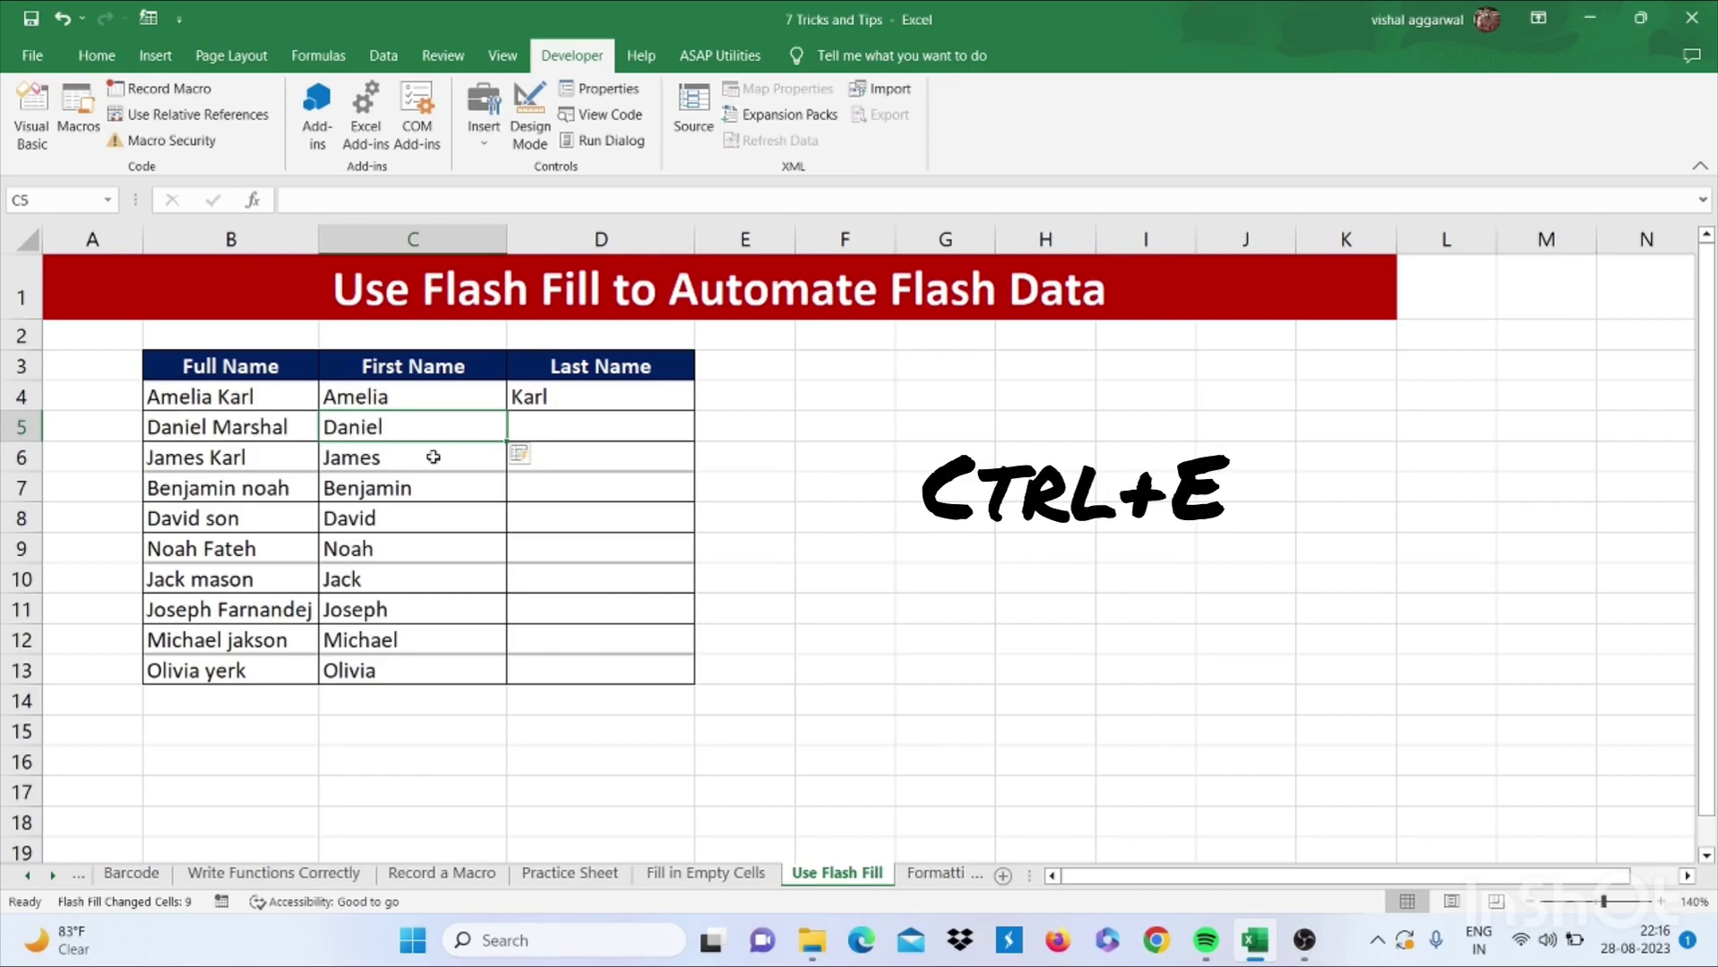
{"action": "key", "text": "Right"}
{"action": "key", "text": "ctrl+e"}
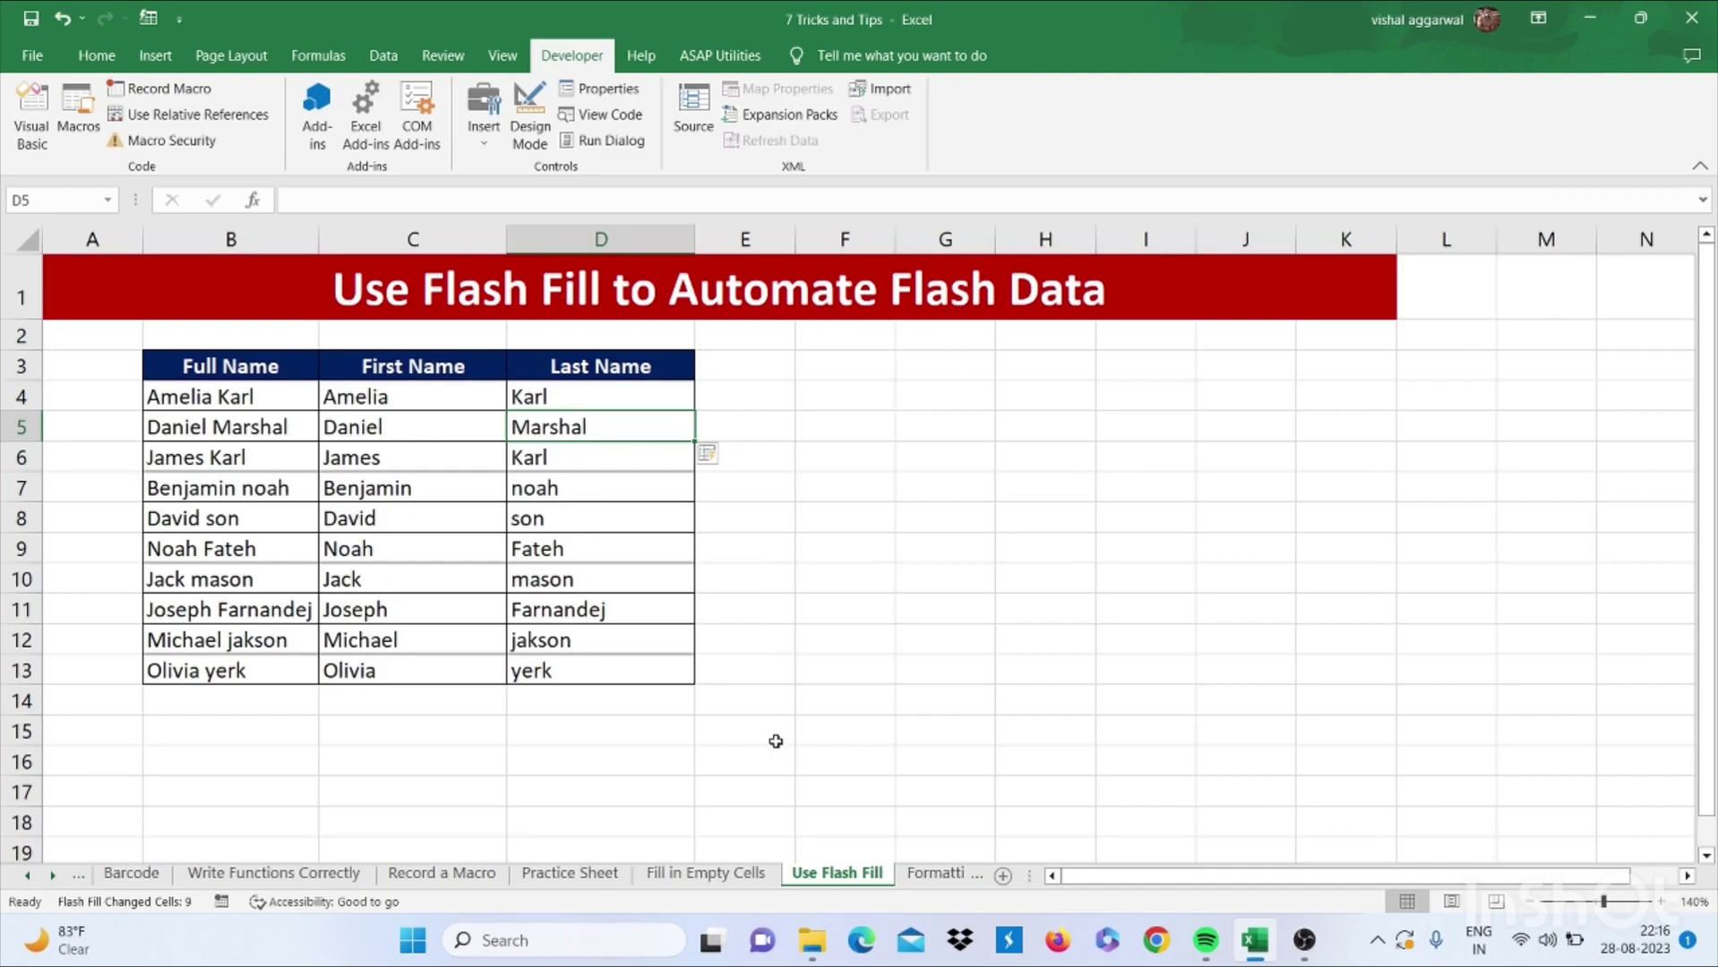
Apply the Classic 3 AutoFormat to the student marks table B4:H17 on the Formatting sheet
{"action": "left_click", "coordinate": [937, 876]}
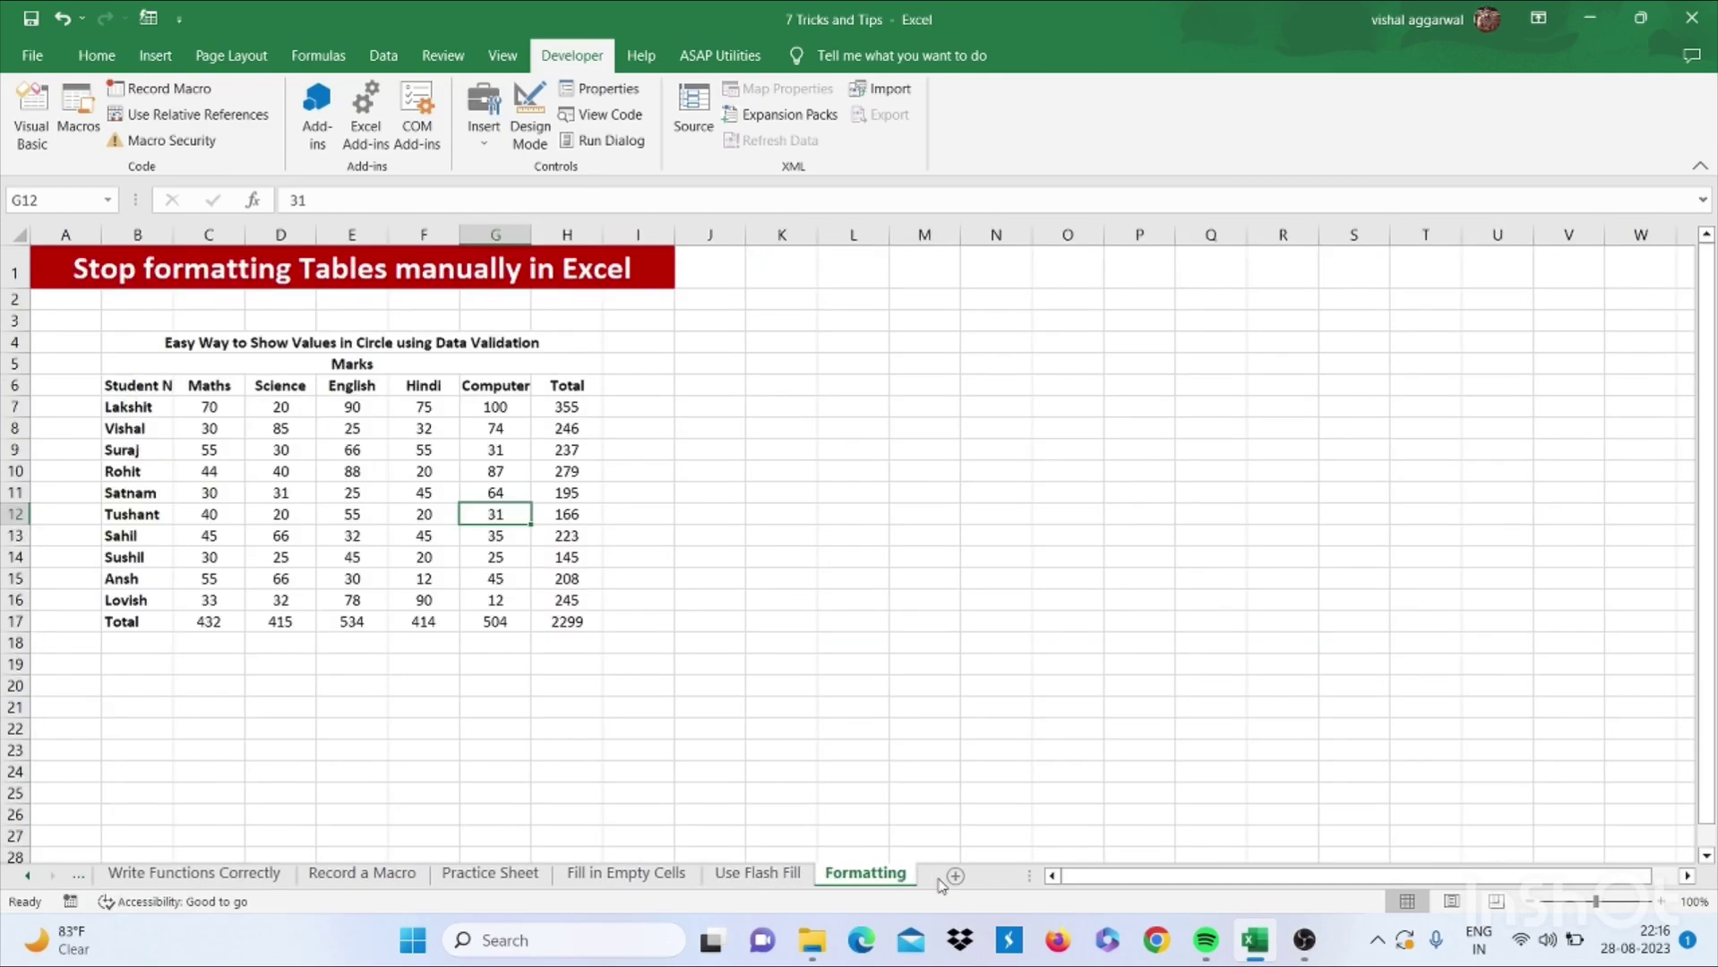
{"action": "left_click_drag", "start_coordinate": [494, 344], "coordinate": [537, 620]}
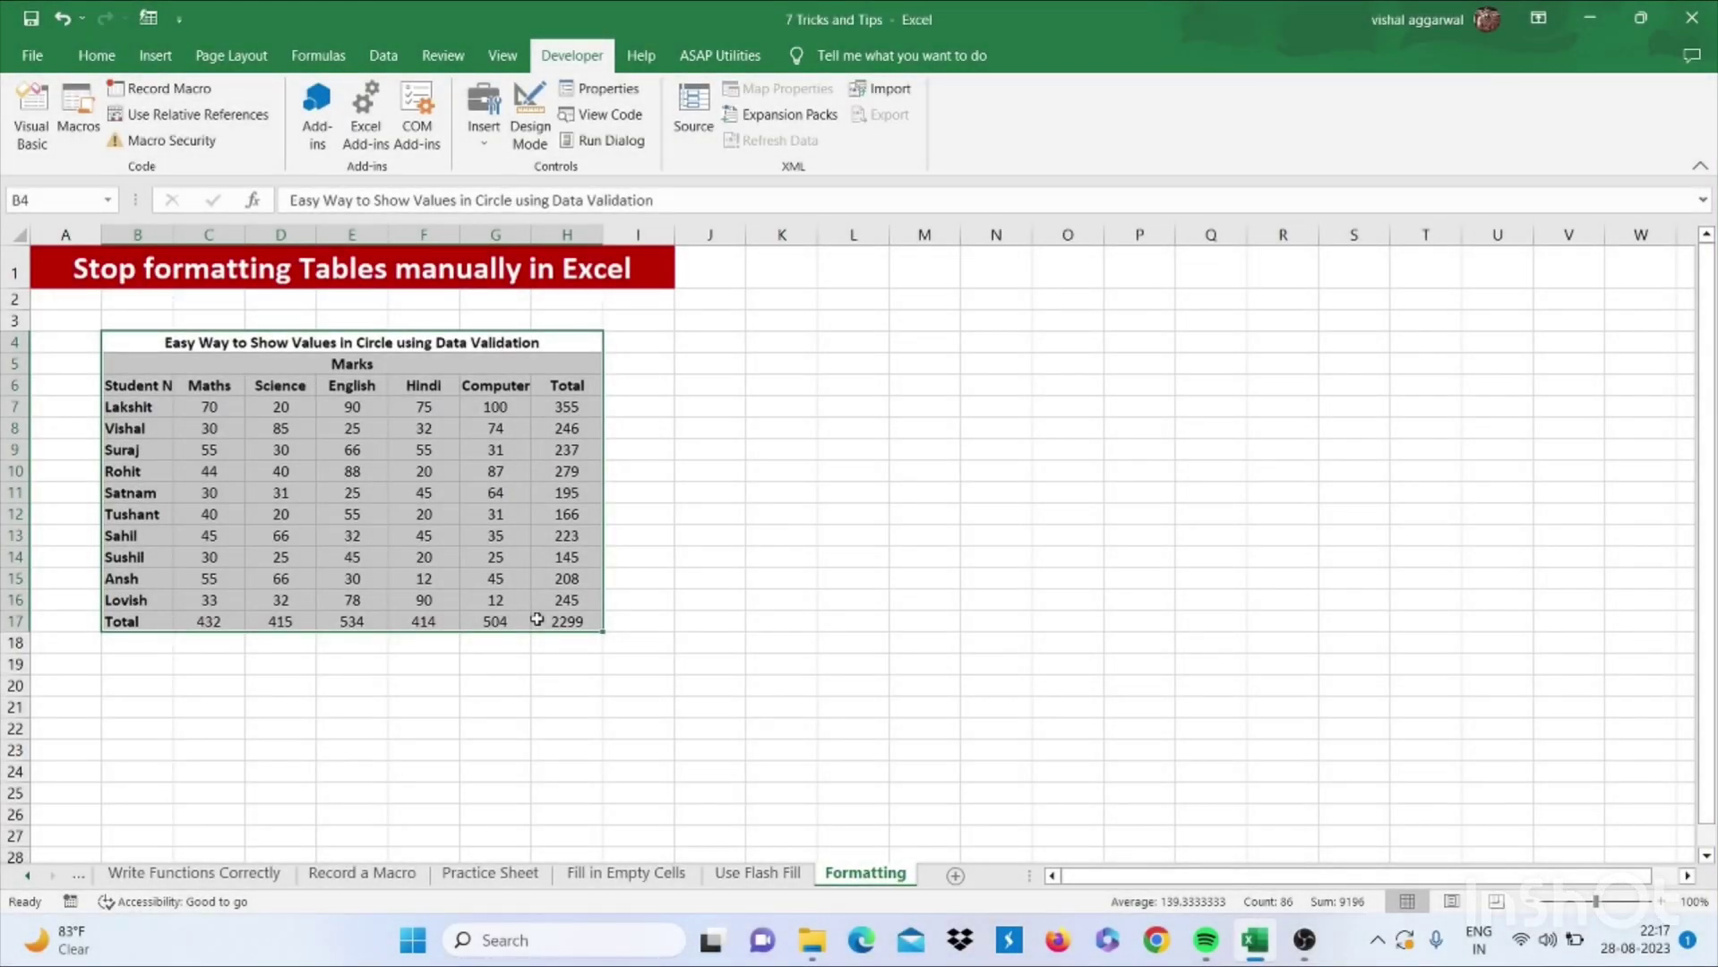
{"action": "key", "text": "alt"}
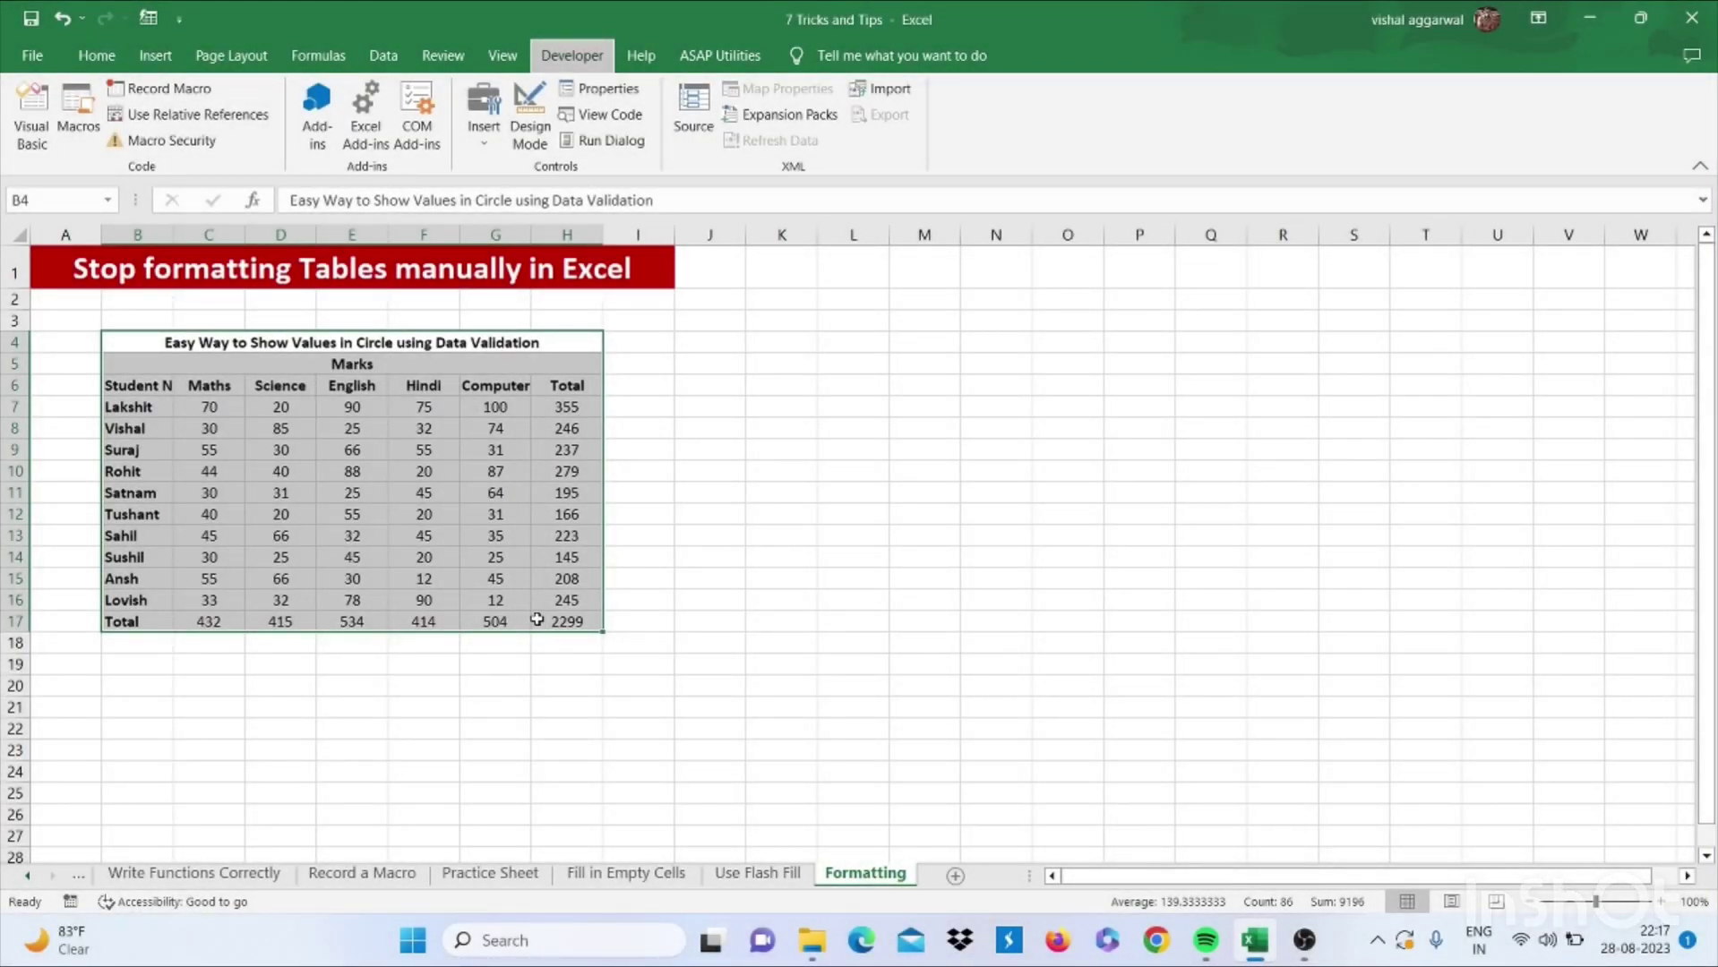
{"action": "key", "text": "o"}
{"action": "key", "text": "a"}
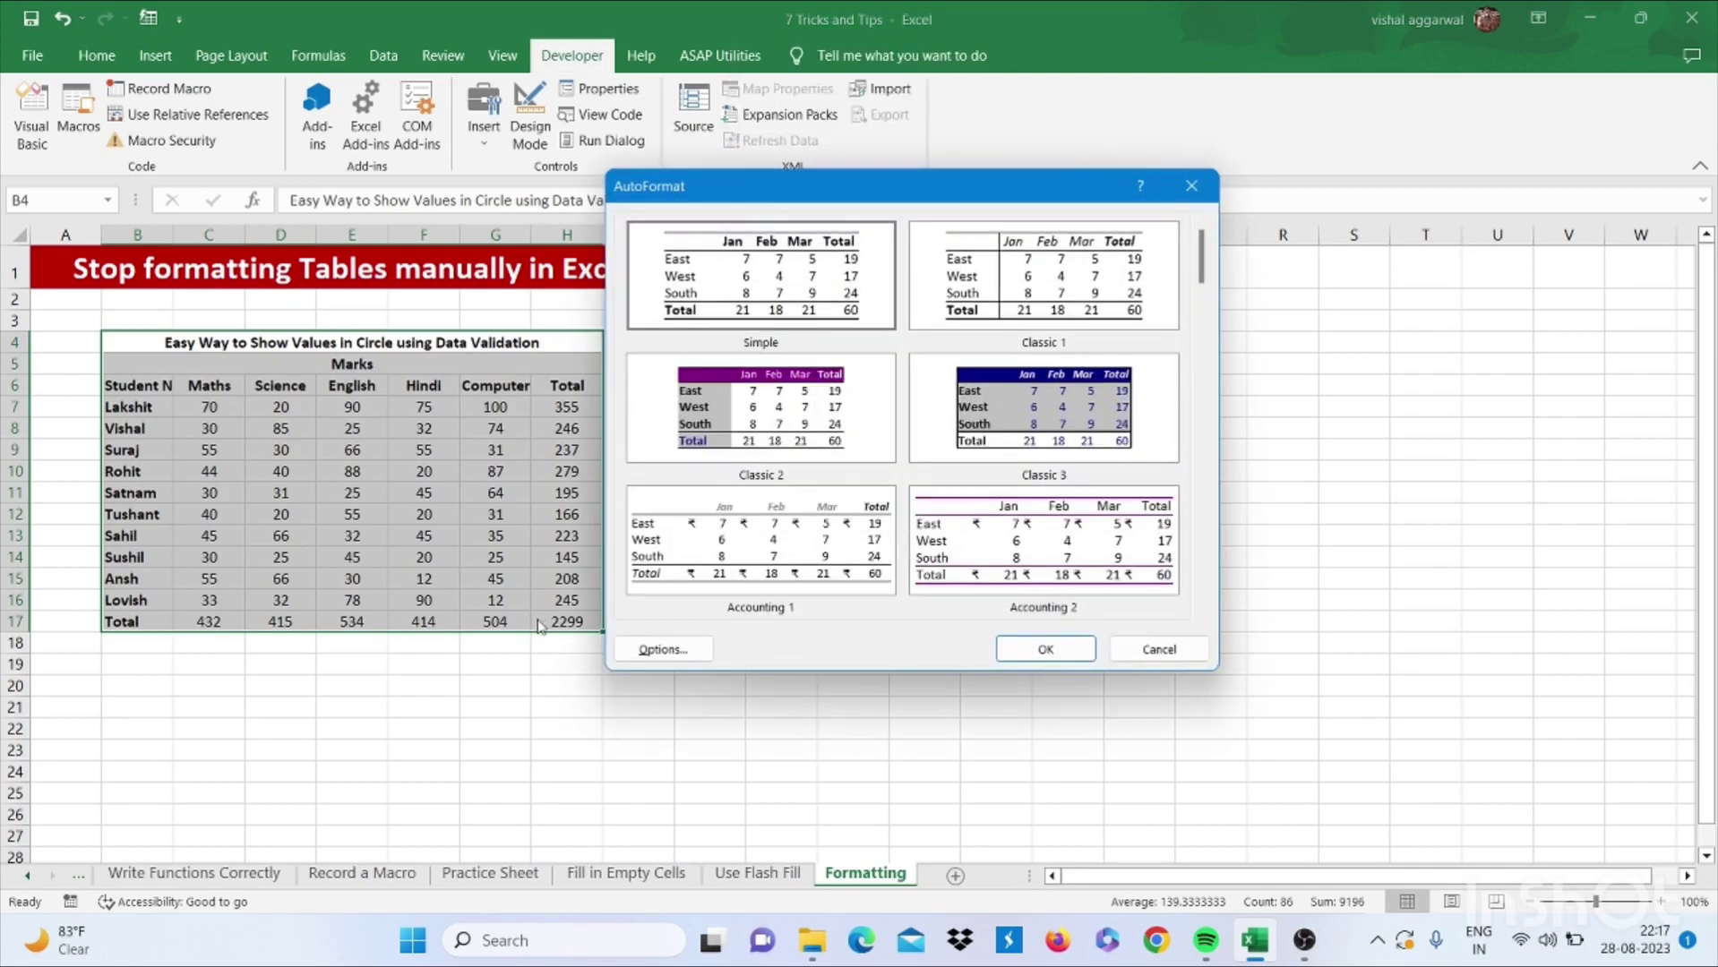
{"action": "left_click", "coordinate": [1054, 395]}
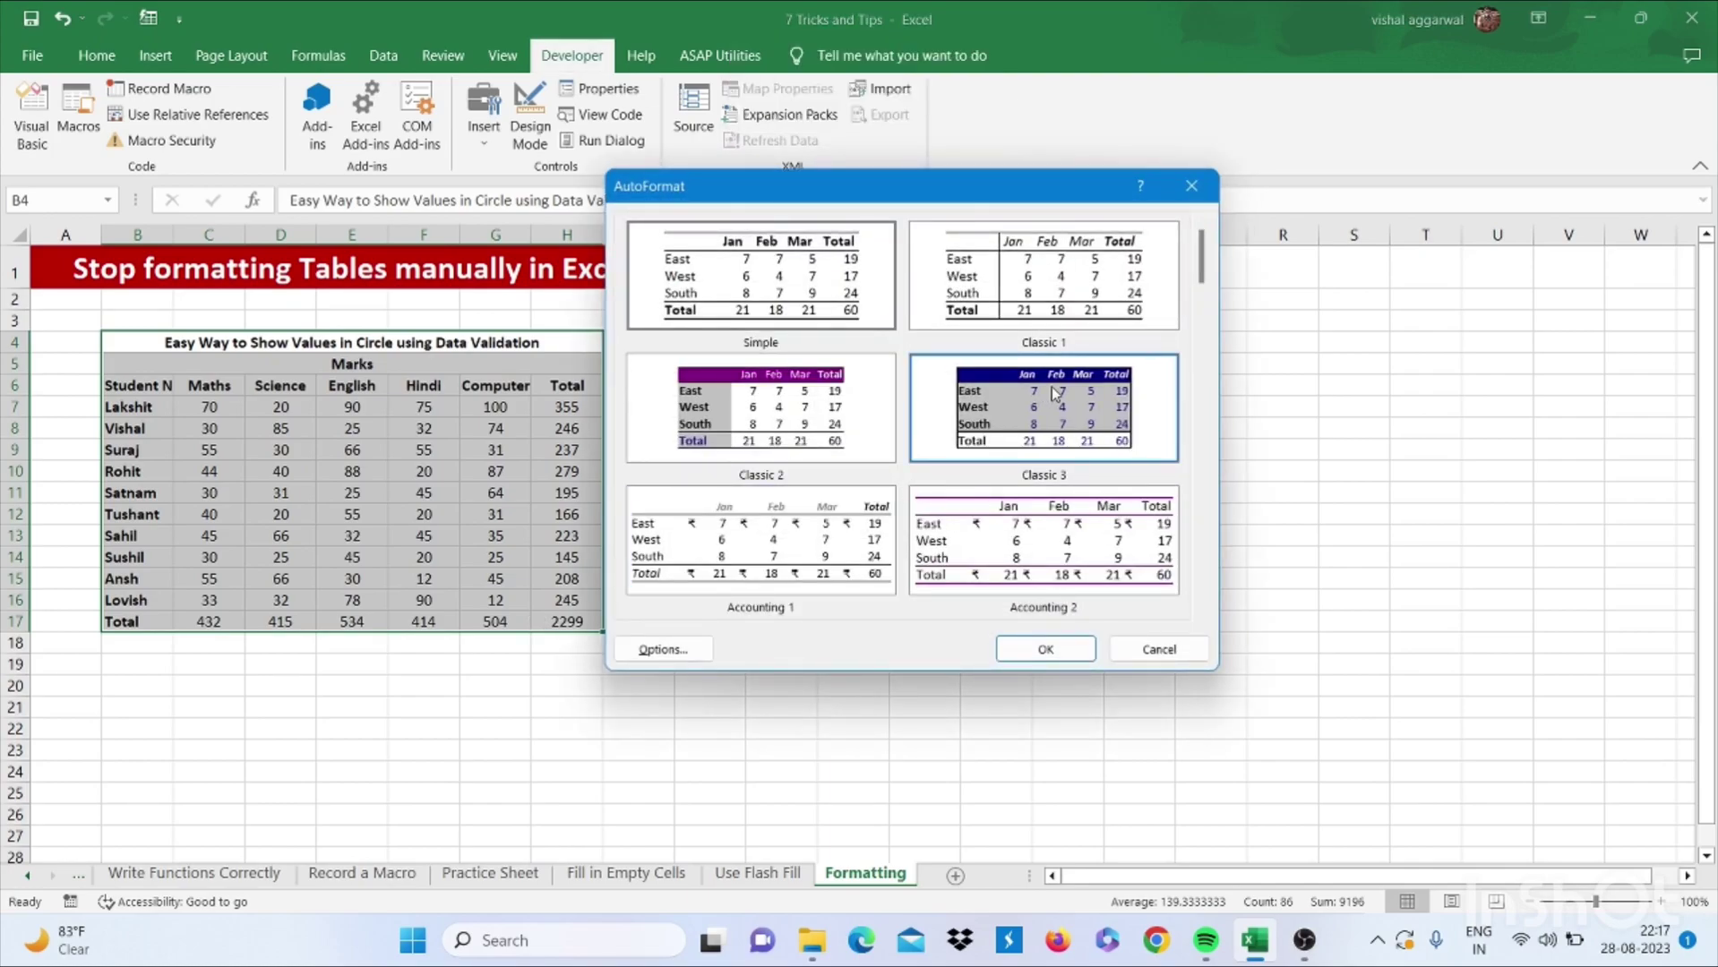
{"action": "left_click", "coordinate": [1043, 642]}
{"action": "left_click", "coordinate": [494, 494]}
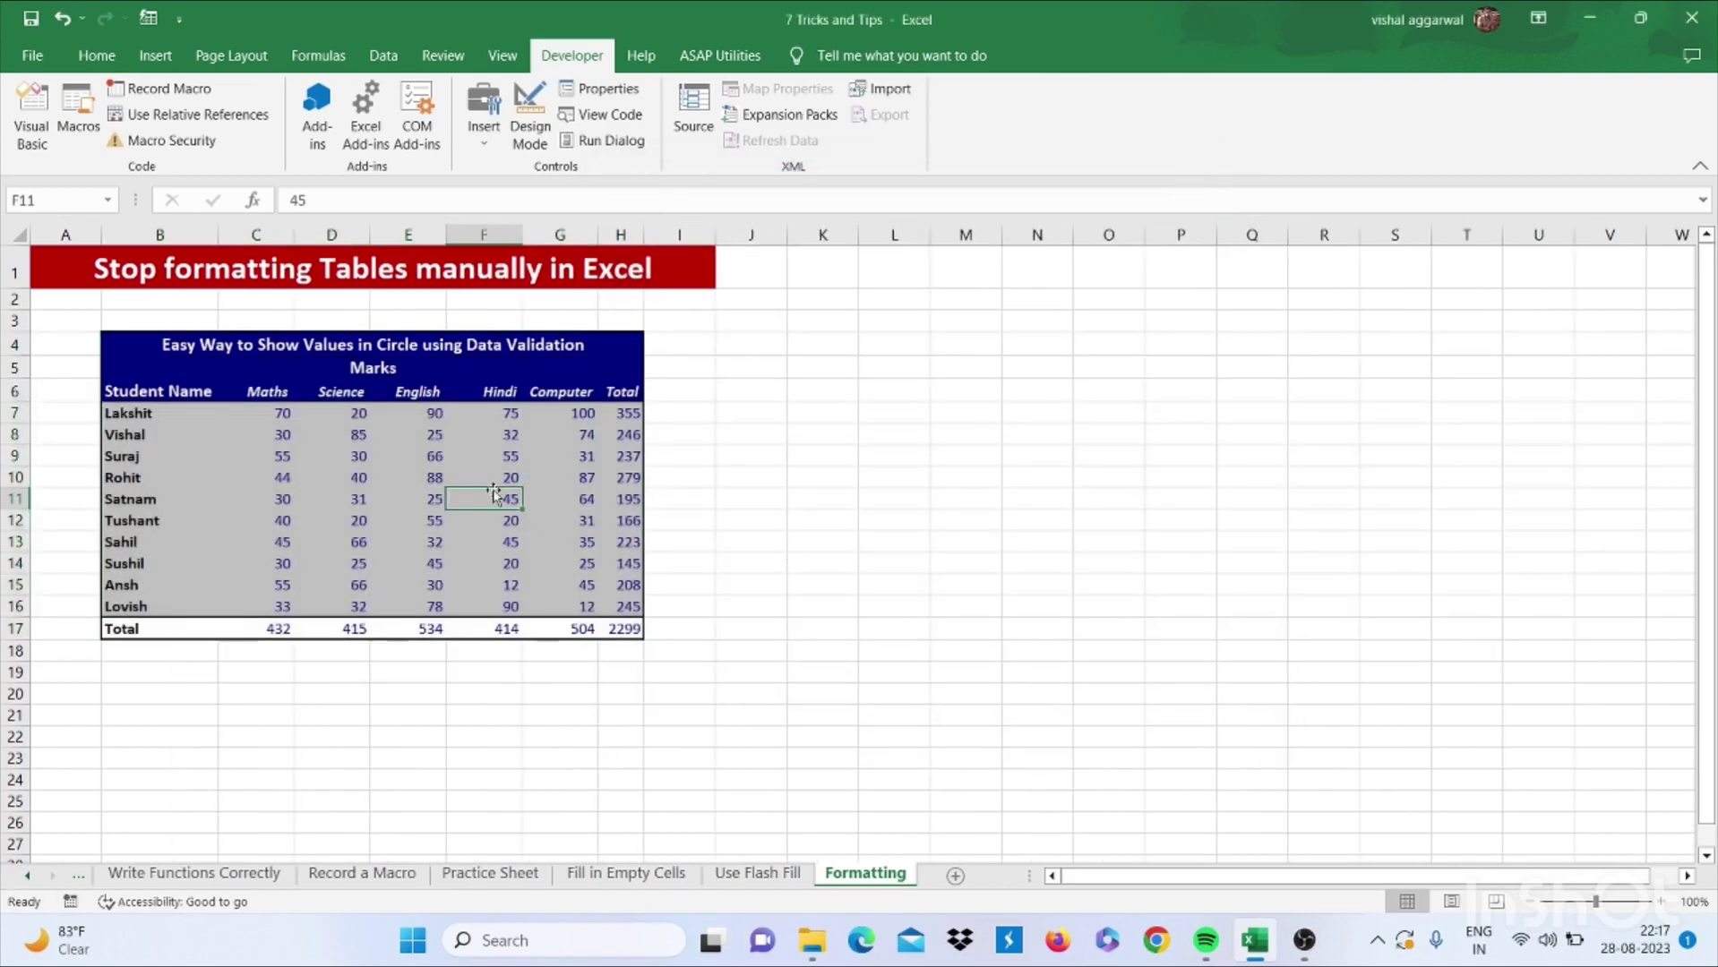